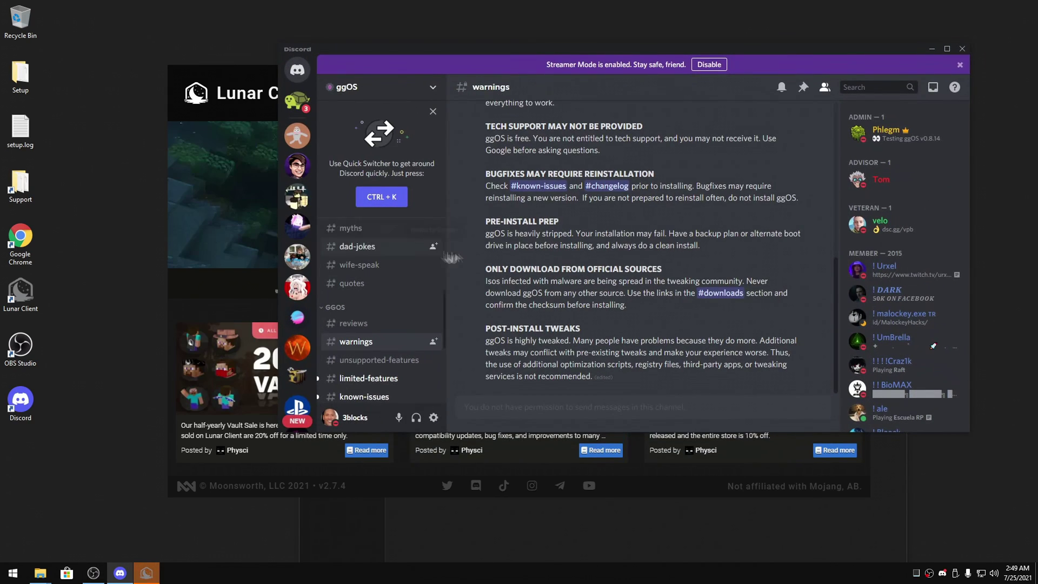
- Open the #downloads channel on the ggOS Discord server
scroll(402, 276, down, 3)
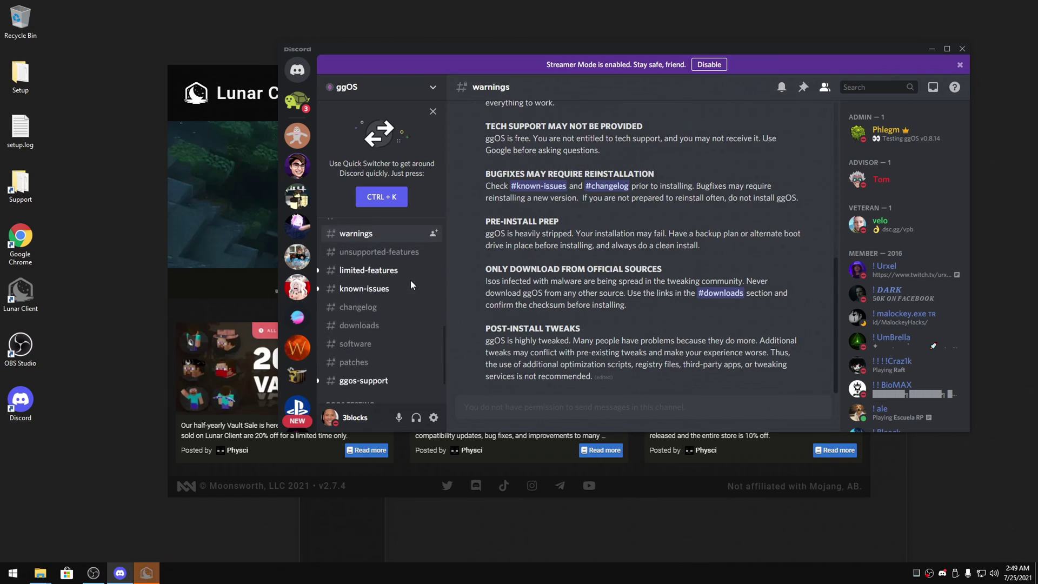
click(378, 272)
scroll(702, 254, up, 3)
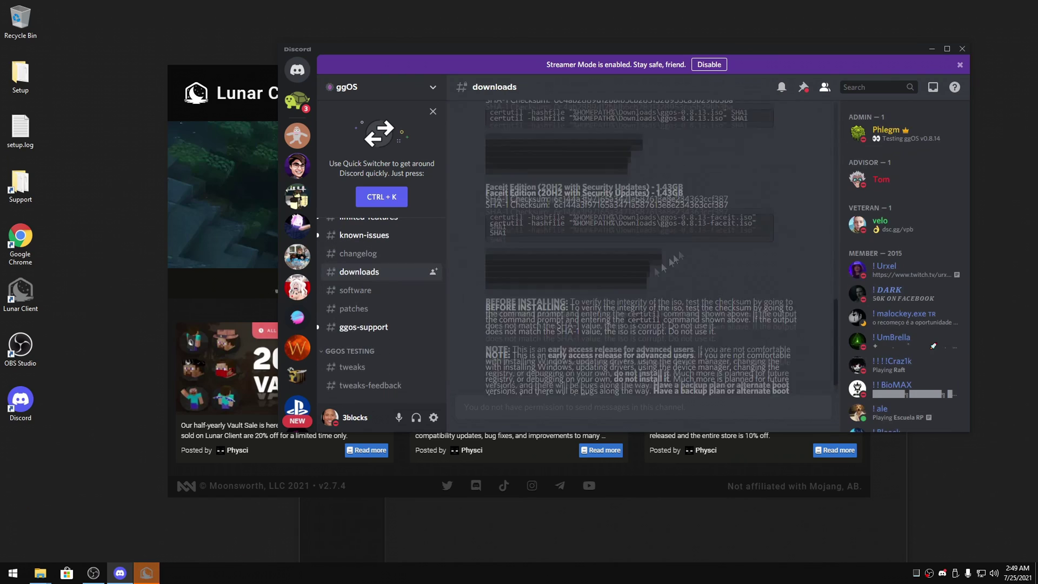
scroll(704, 246, down, 3)
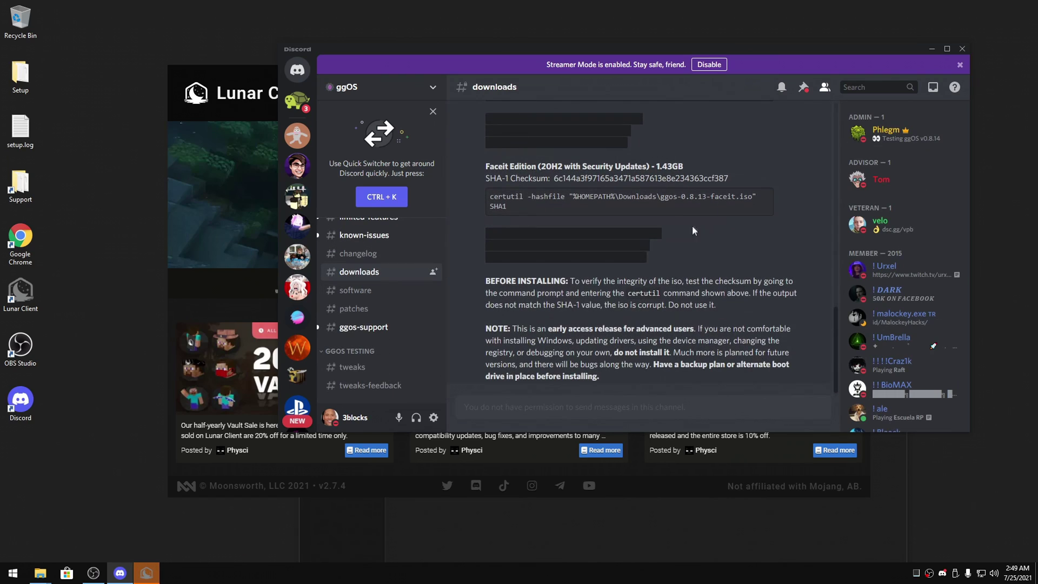
scroll(719, 207, up, 3)
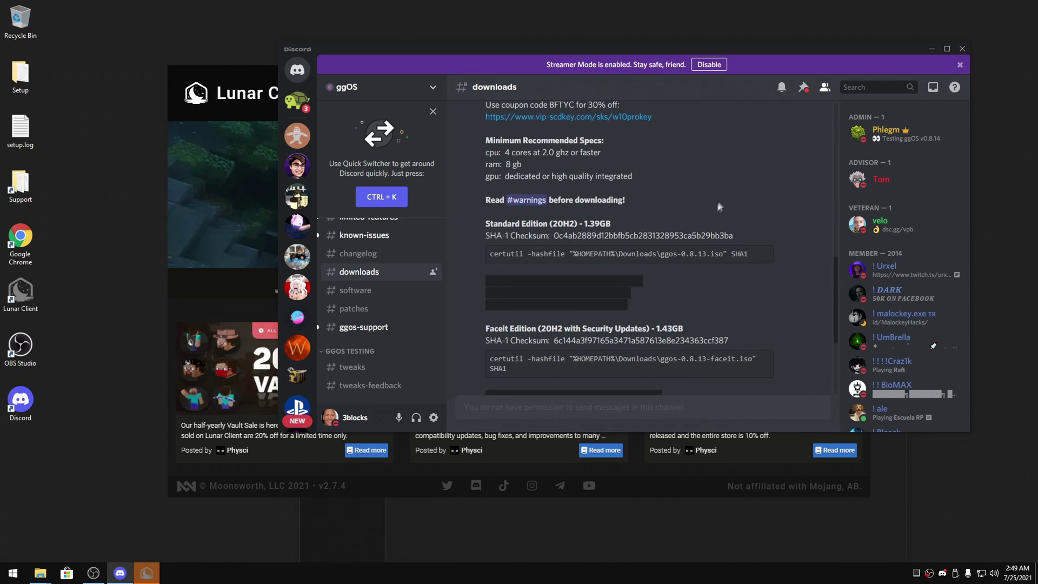
- Reveal the hidden 0.8.13 download links for the Standard and Faceit editions
click(571, 300)
scroll(571, 300, down, 1)
click(591, 343)
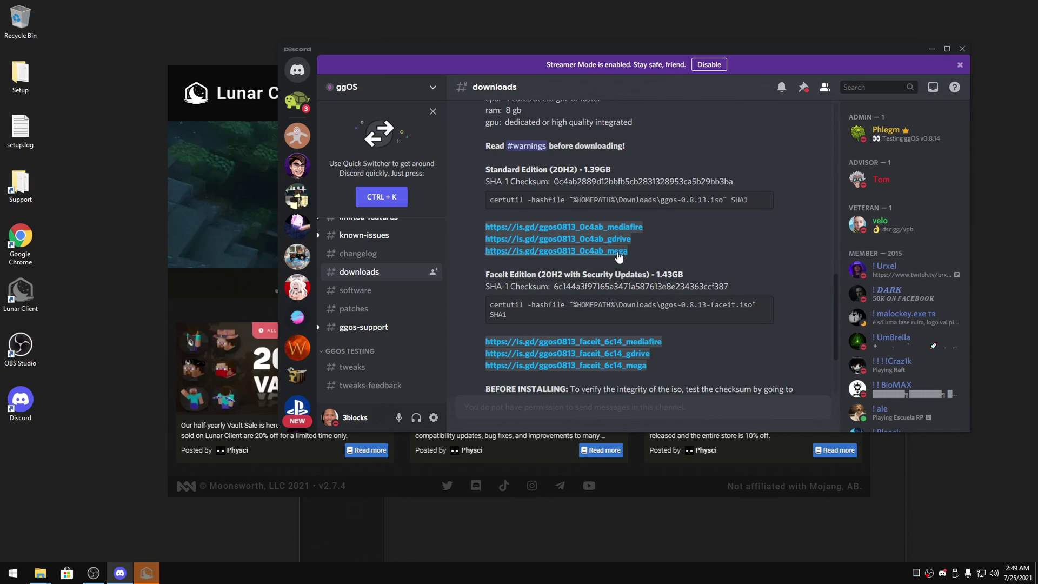
- Download ggos-0.8.13.iso from MEGA, then open rufus.ie in a new tab
click(618, 253)
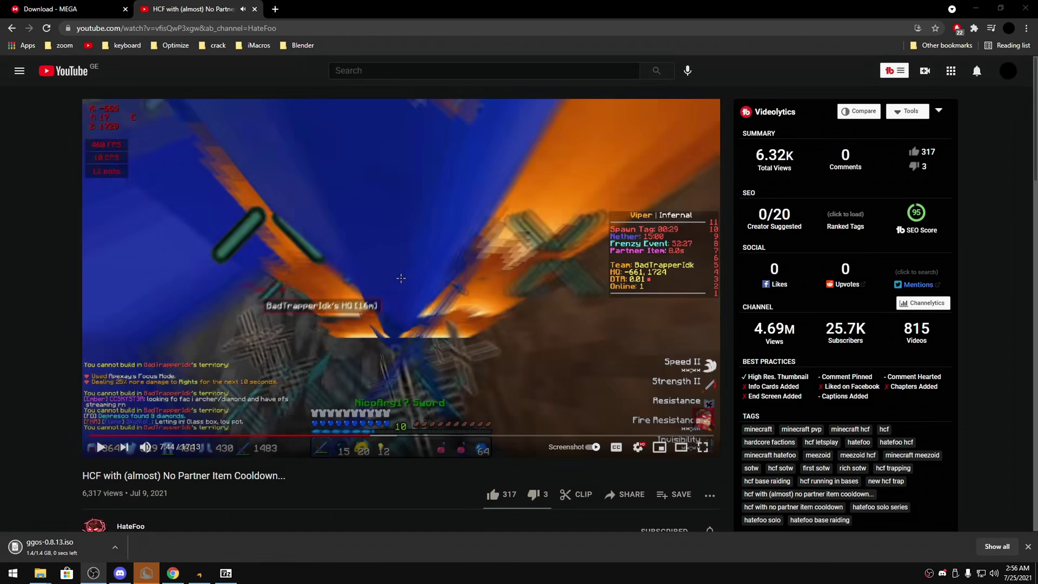
scroll(327, 501, down, 1)
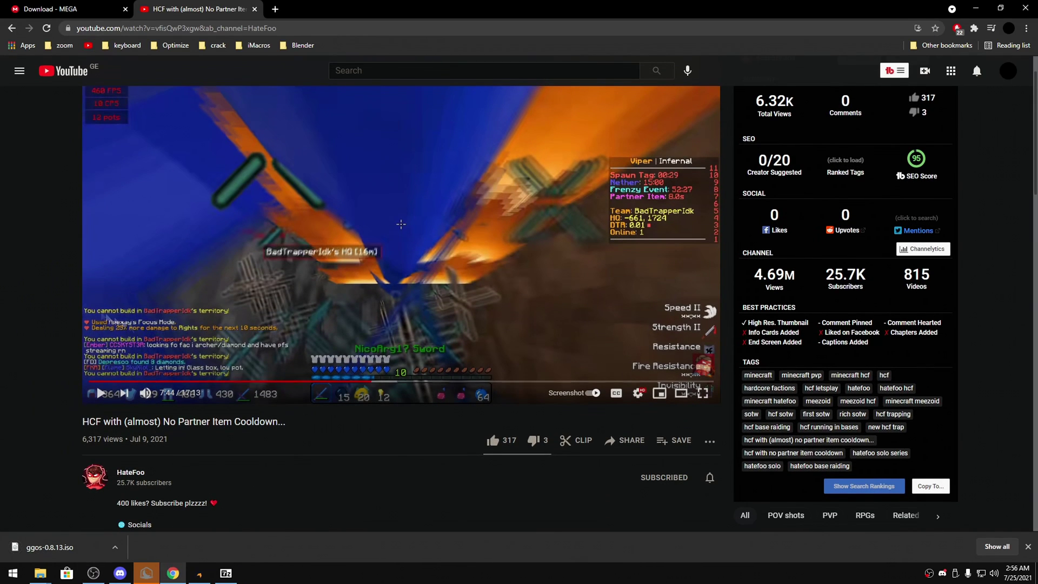
key(ctrl+t)
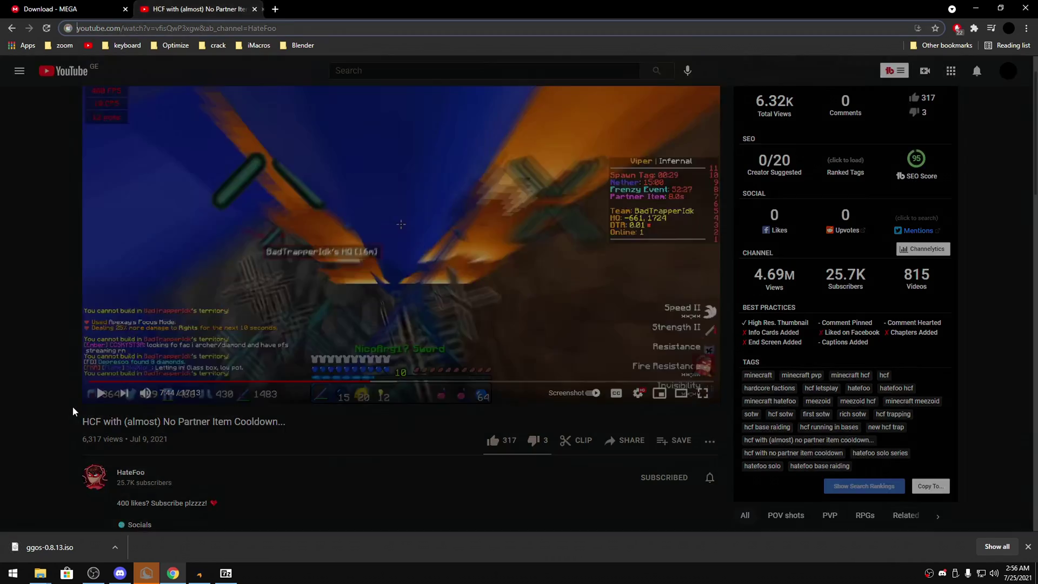
text(rufus.ie/en_US/)
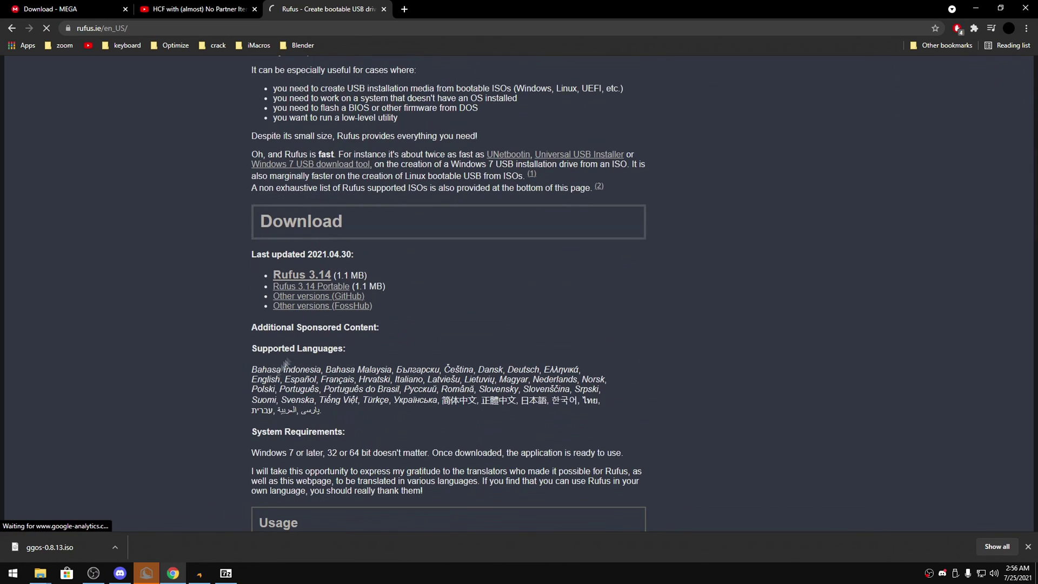
- Launch Rufus 3.14, decline update checks, and choose the ggOS (E:) USB drive
click(21, 547)
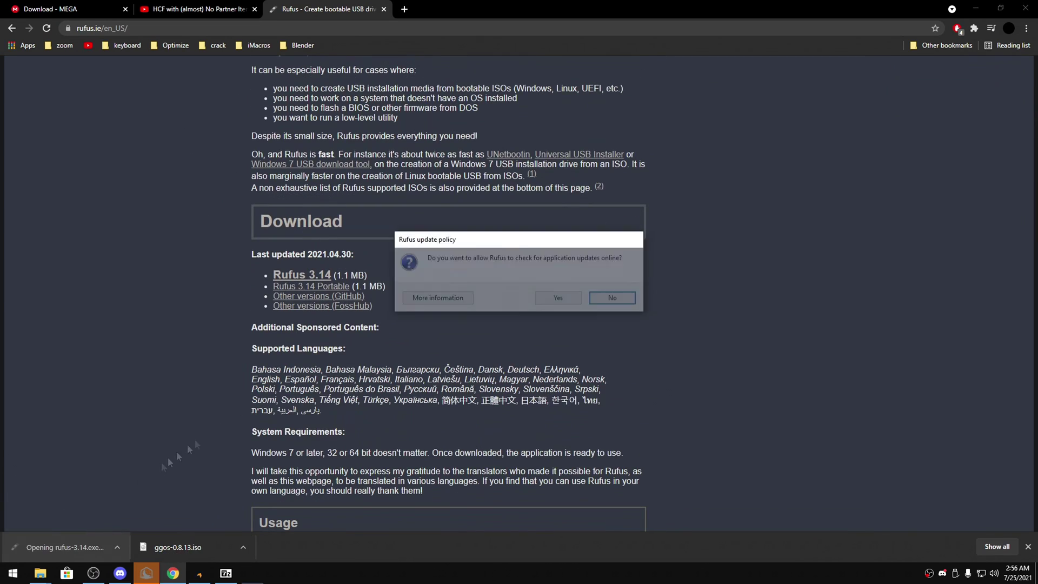
click(616, 298)
click(448, 160)
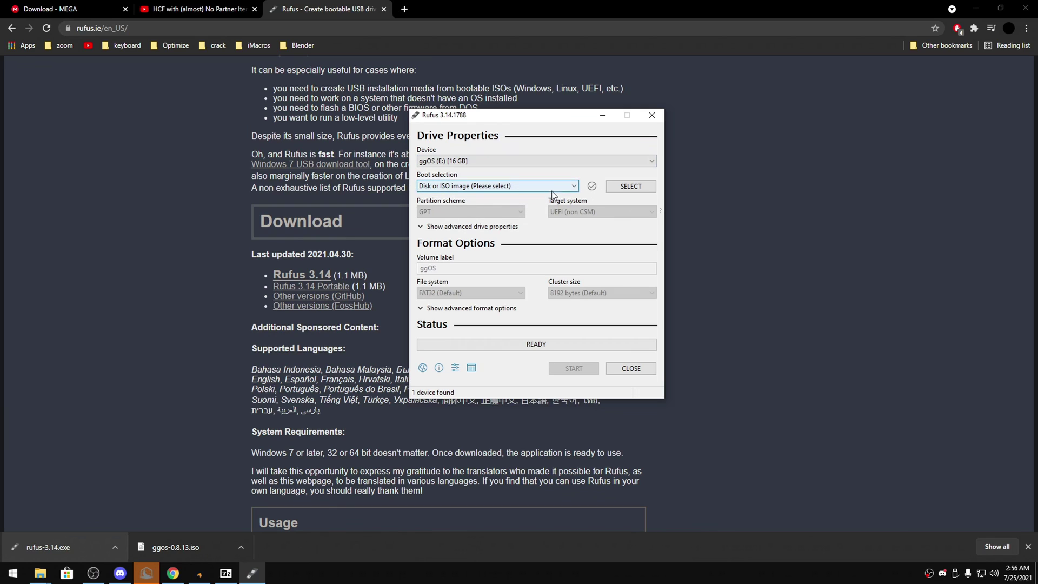
- Load ggos-0.8.13.iso as the boot image in Rufus
click(630, 186)
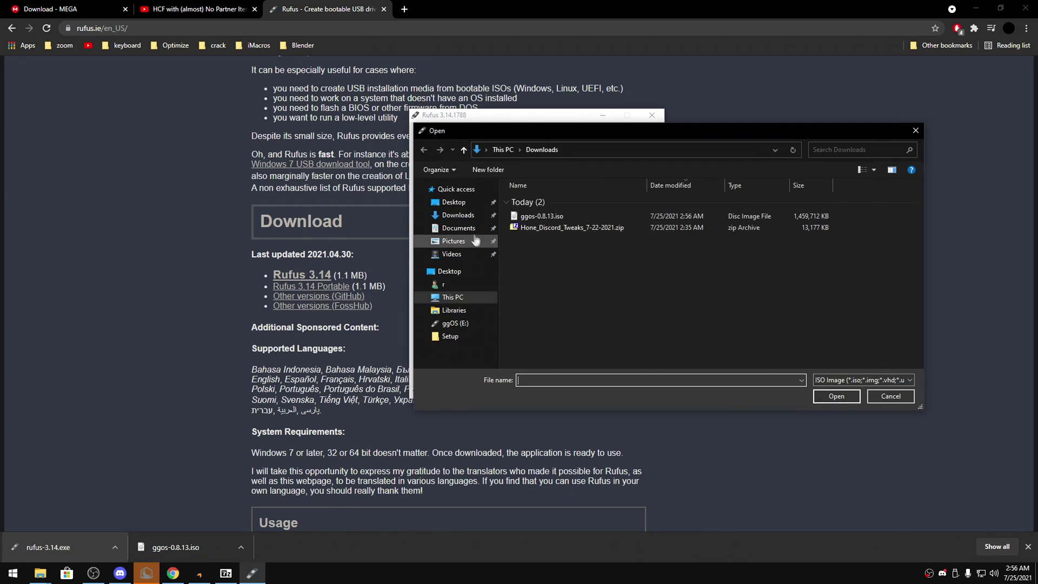
click(546, 216)
click(837, 396)
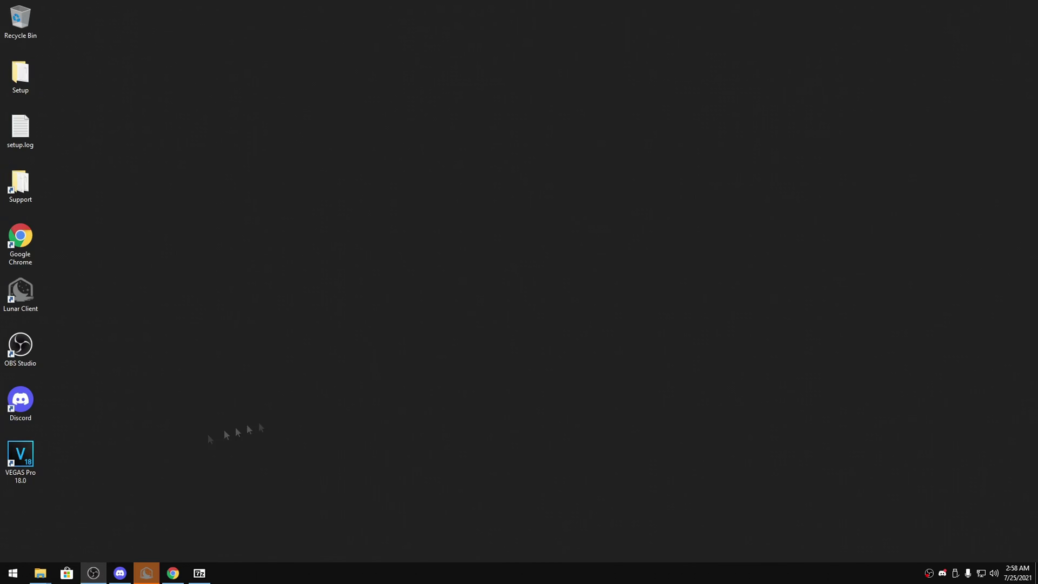
drag(292, 459, 439, 404)
drag(498, 283, 286, 390)
drag(370, 335, 432, 351)
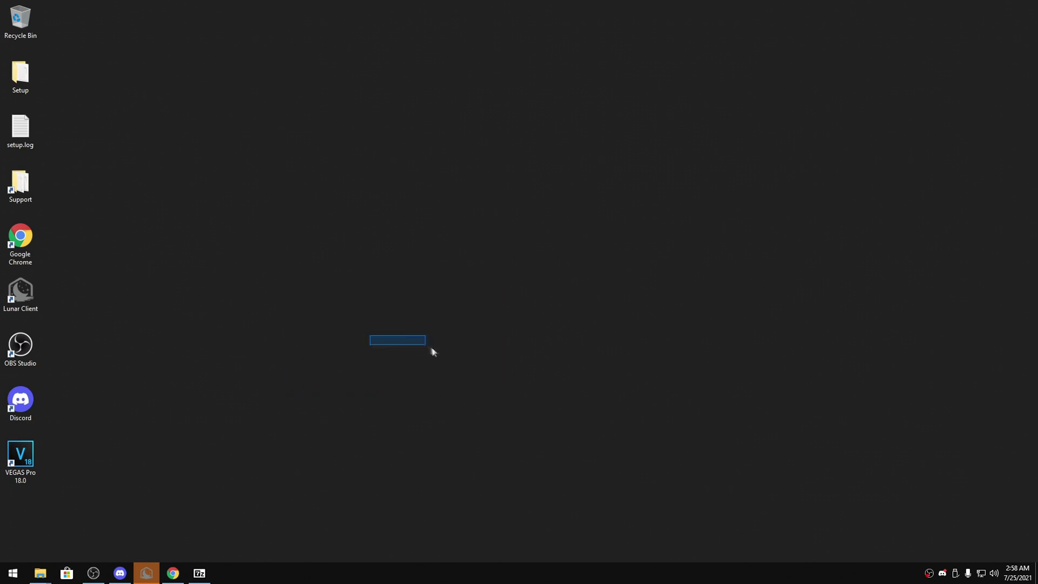
- Restart Windows into the recovery environment from the Start menu's Power options
click(21, 573)
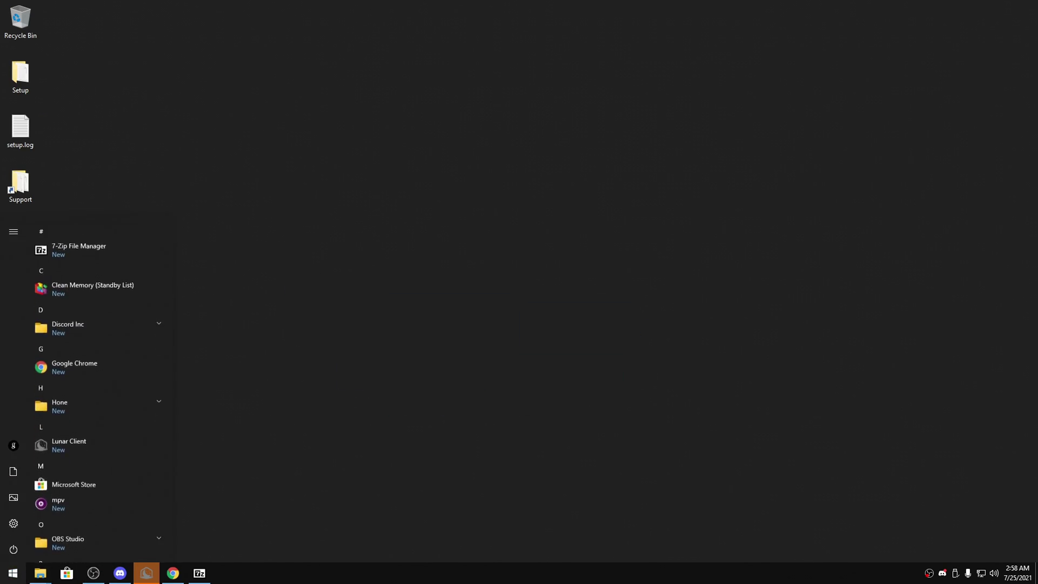
click(13, 550)
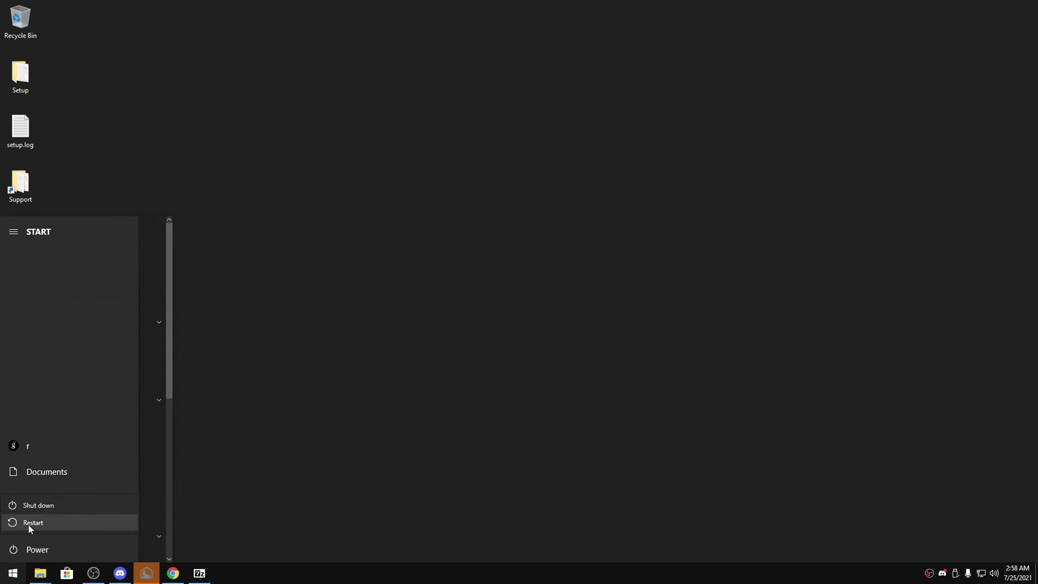
click(30, 522)
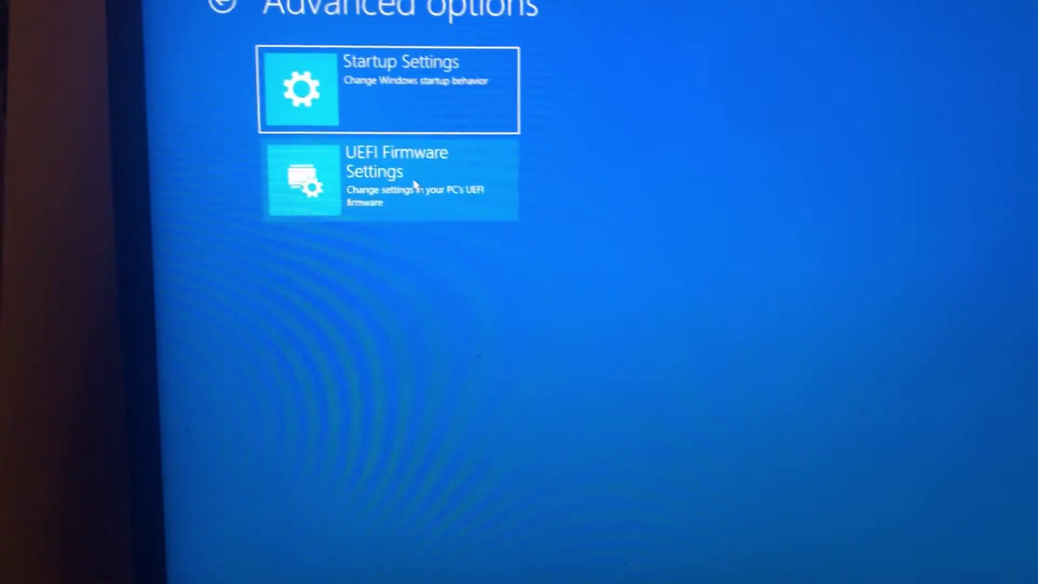
- Enter UEFI firmware settings and set UEFI: TOSHIBA TransMemory as Boot Option #1
click(303, 187)
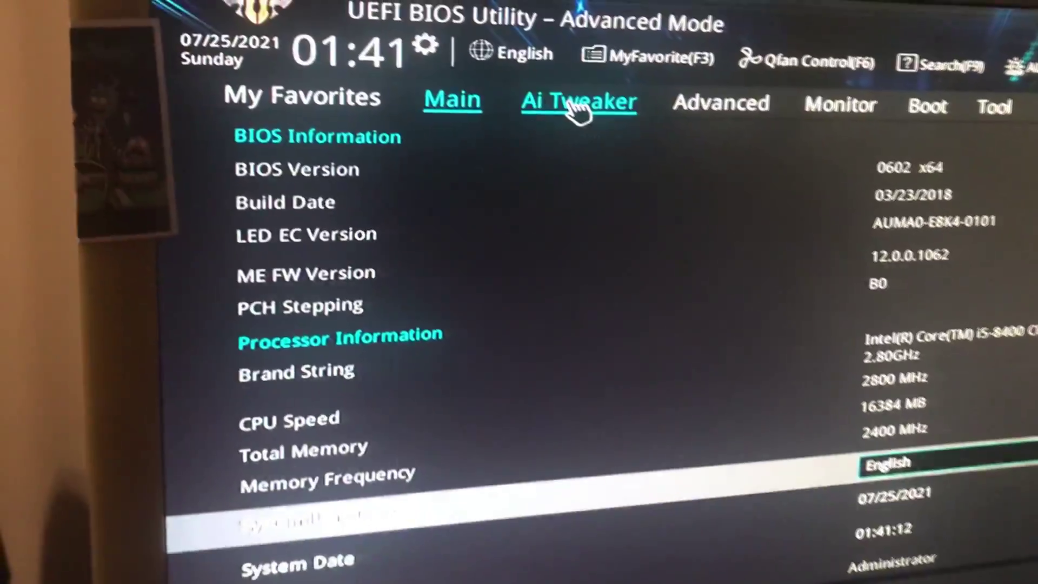
click(516, 50)
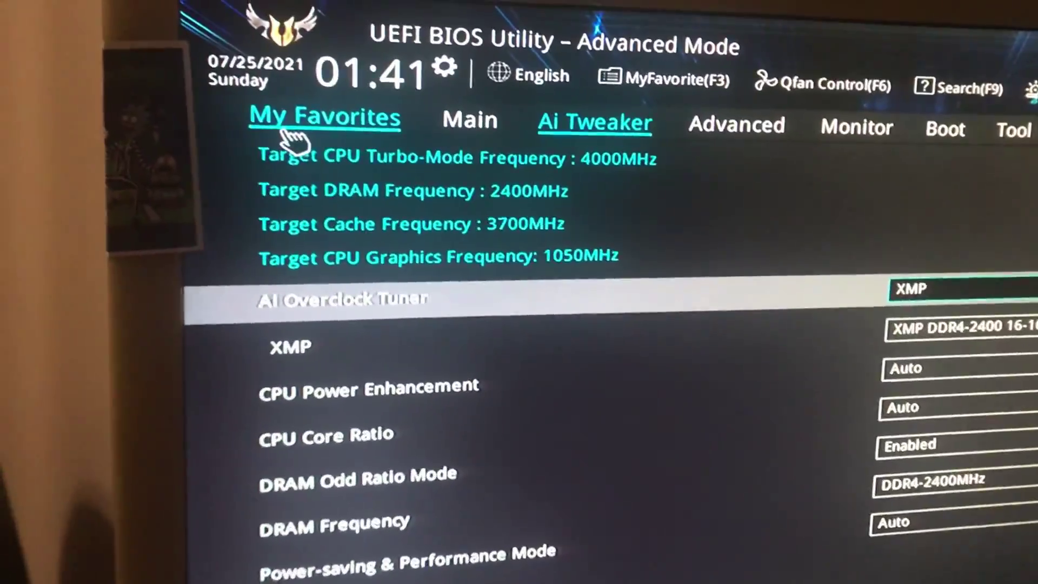
click(295, 105)
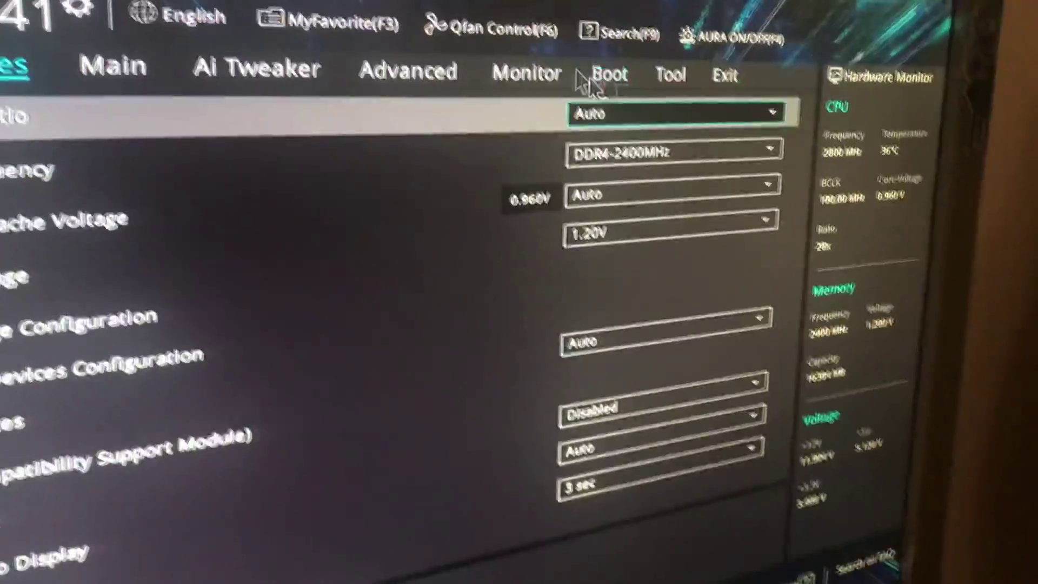
click(595, 75)
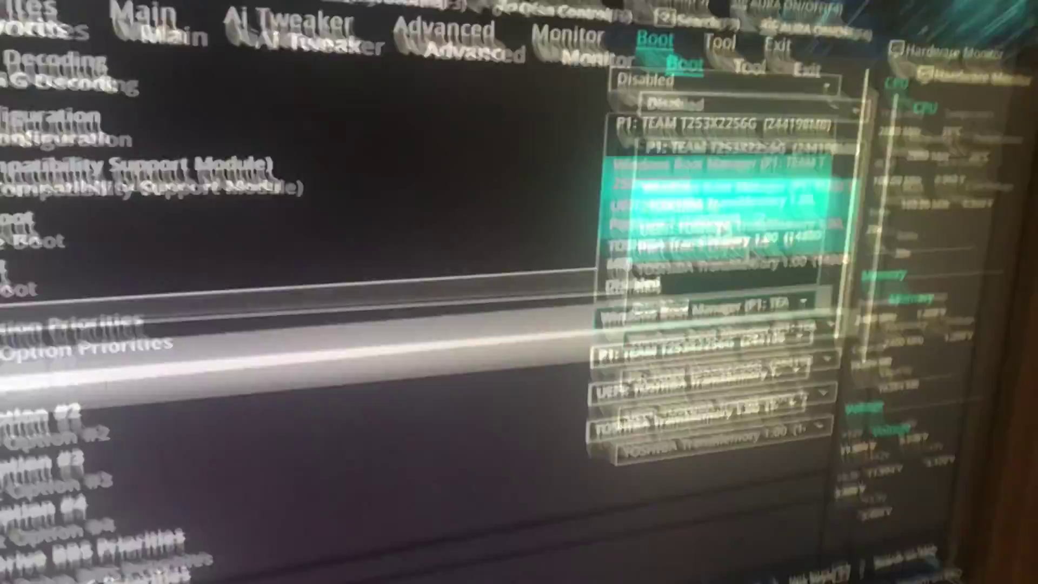
click(684, 172)
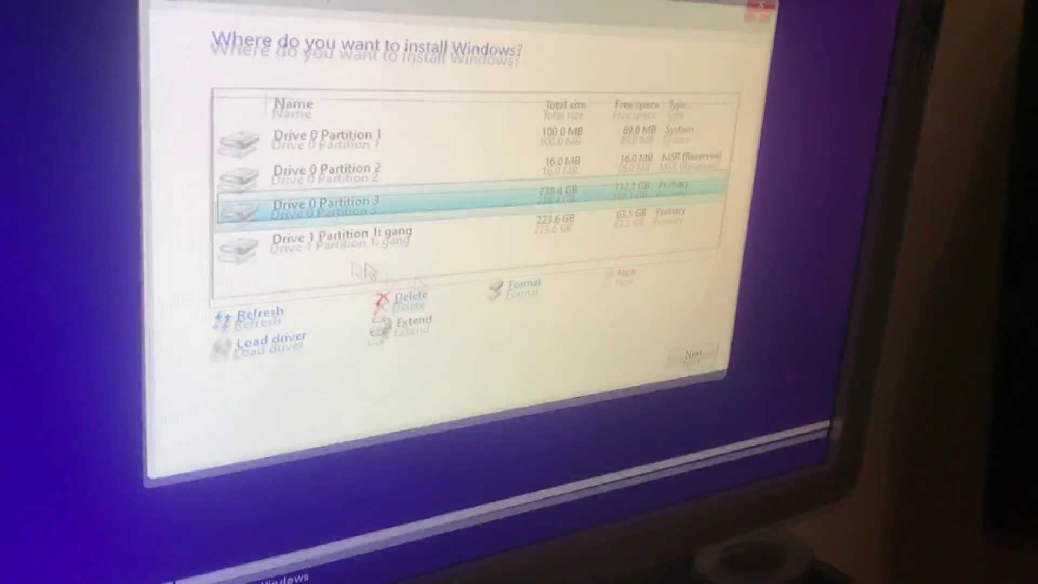
- Delete the old Drive 0 partition and install Windows onto its 238.5 GB unallocated space
click(379, 238)
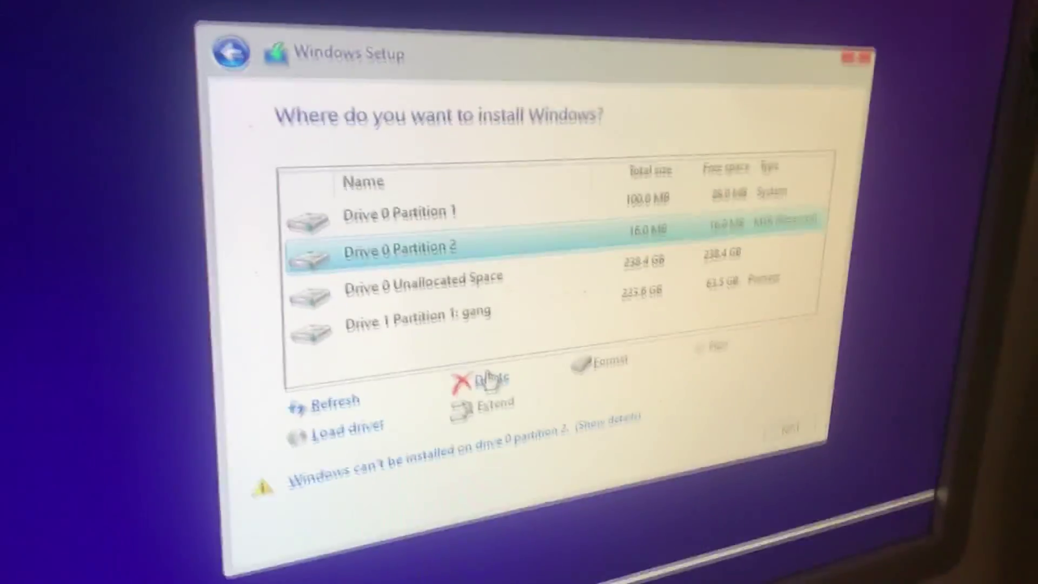
click(489, 380)
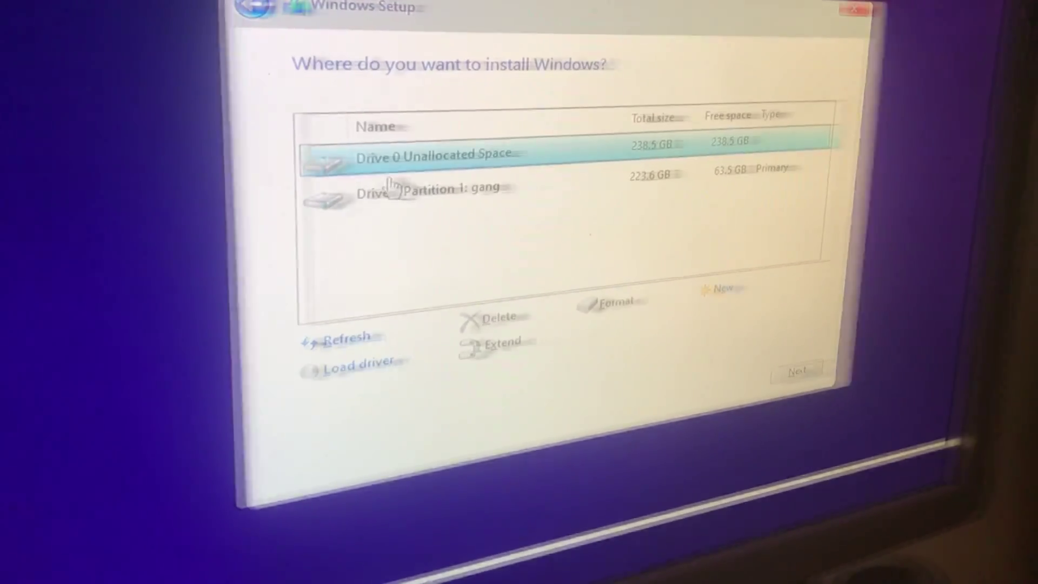
click(390, 189)
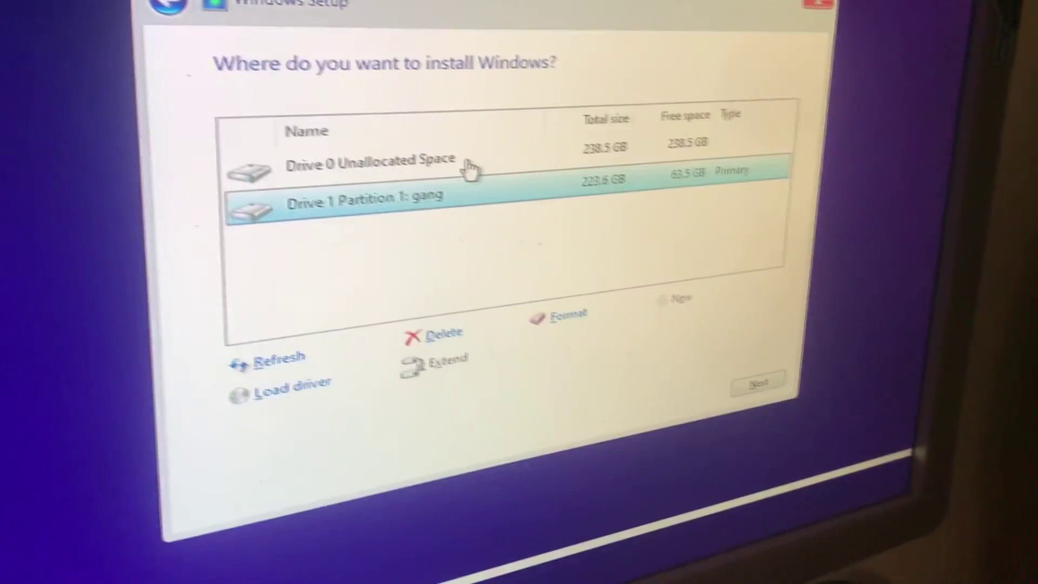
click(468, 168)
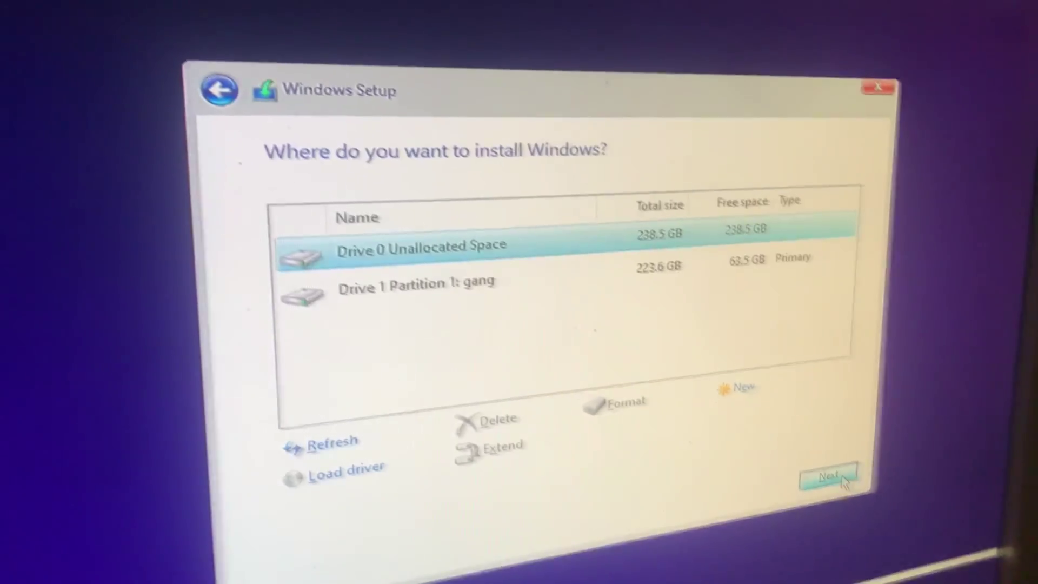
click(838, 477)
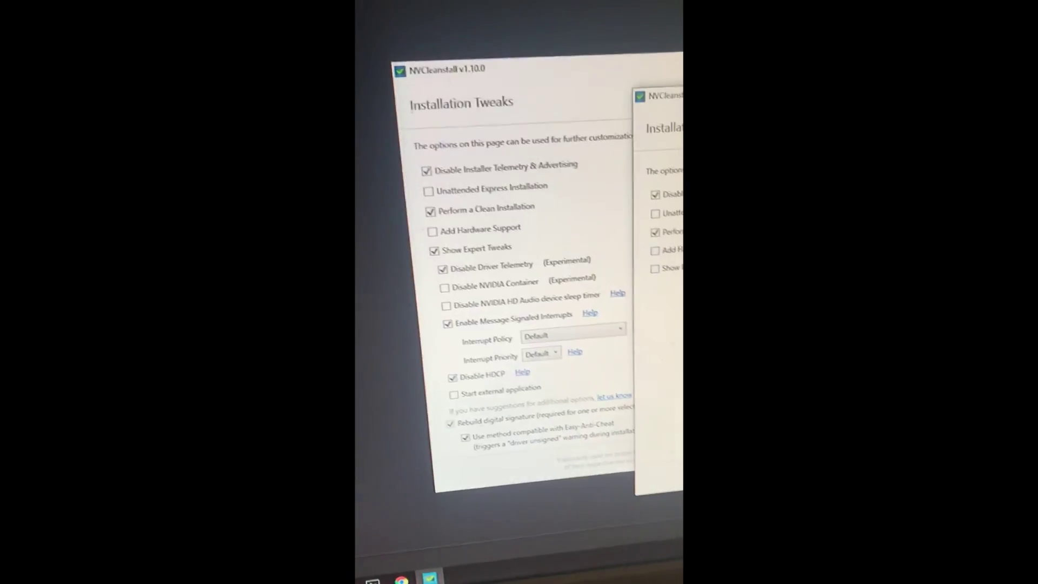
- Enable Show Expert Tweaks to reveal NVCleanstall's expert driver options
click(670, 214)
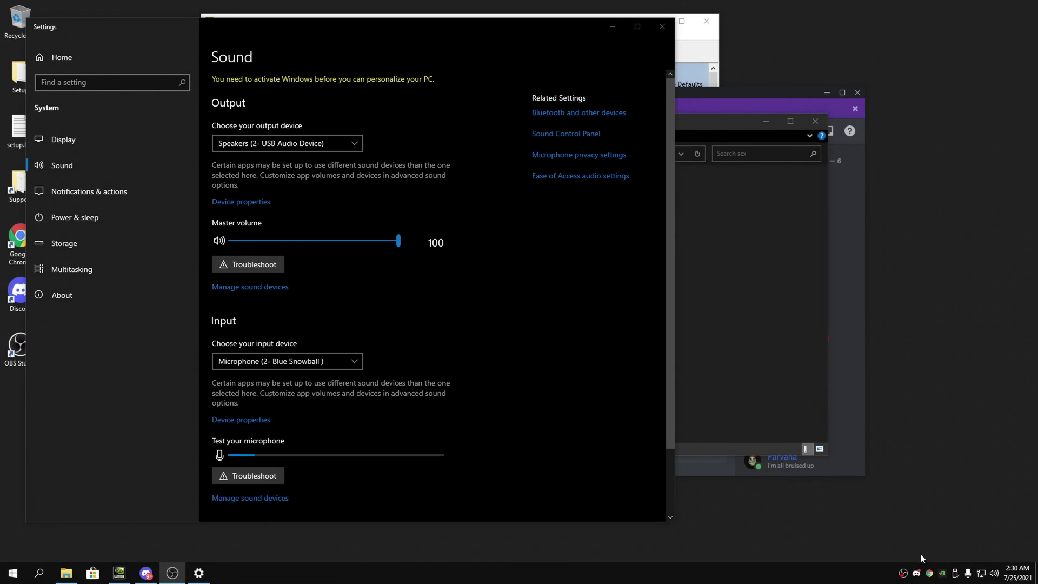
- Raise digital vibrance from 50% to 100%, apply it, then close NVIDIA Control Panel
right_click(942, 573)
click(958, 552)
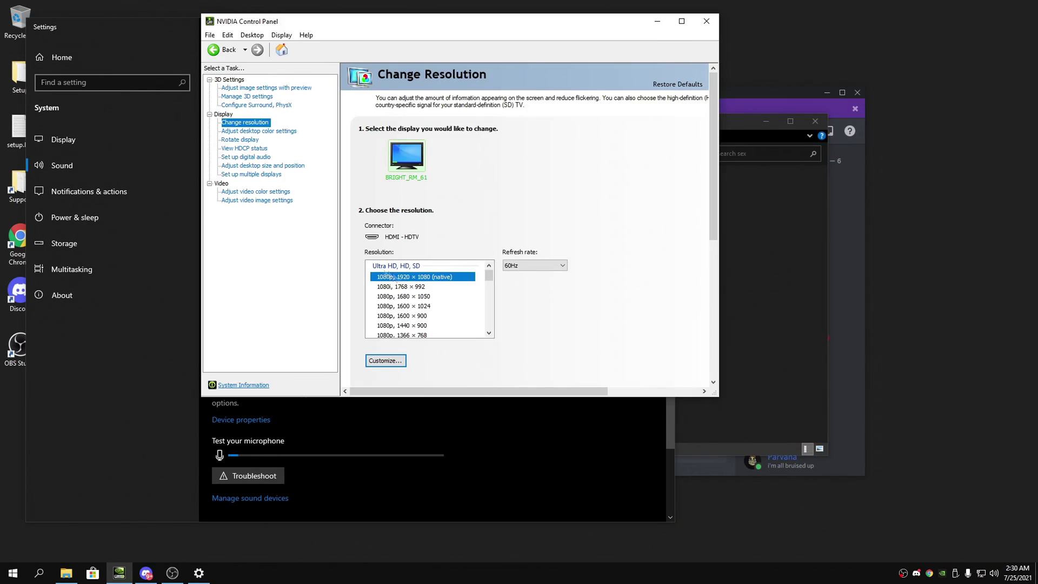
click(259, 131)
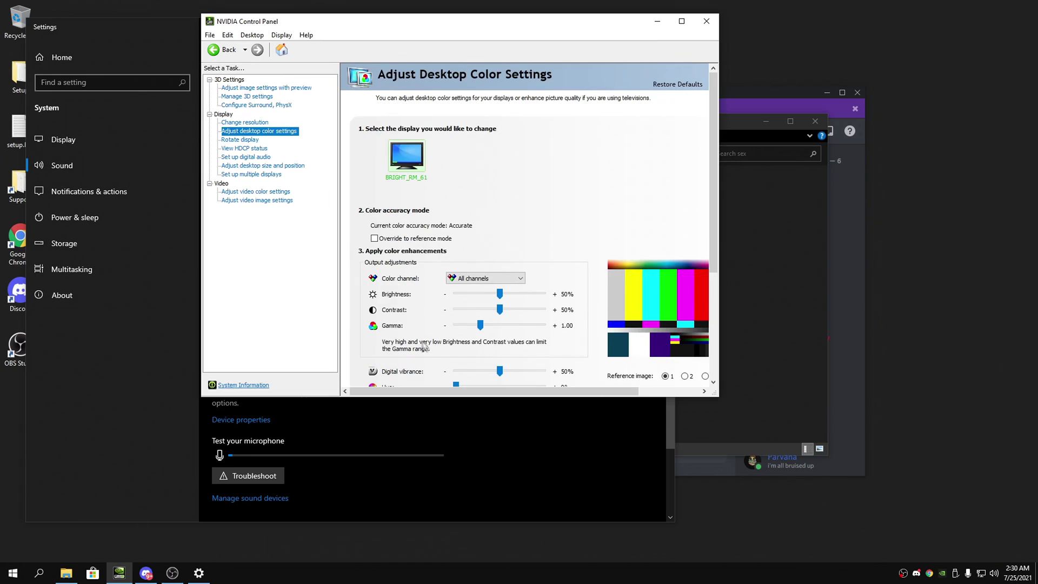
scroll(458, 316, down, 3)
drag(500, 299, 543, 299)
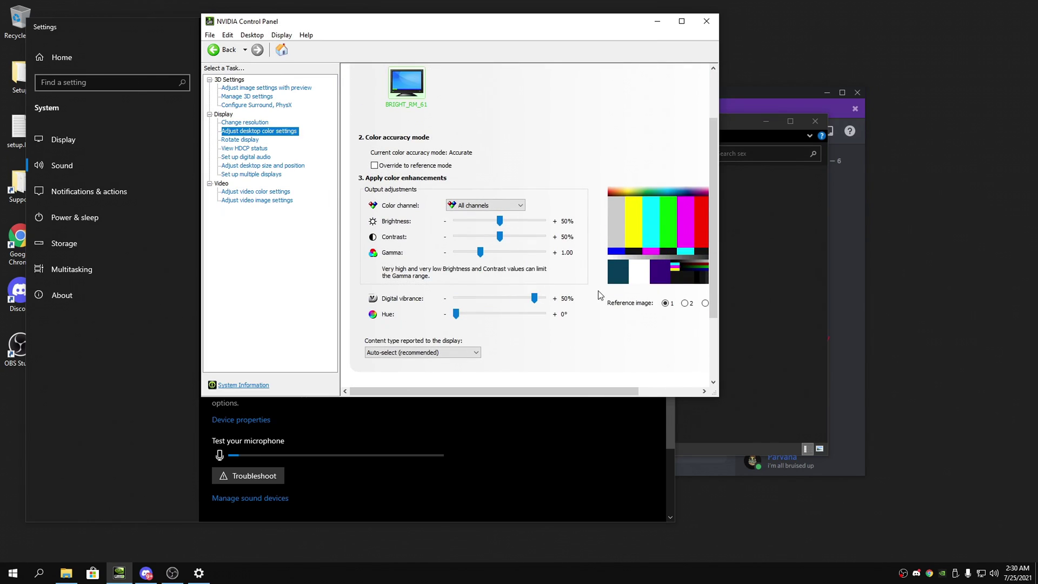
click(631, 384)
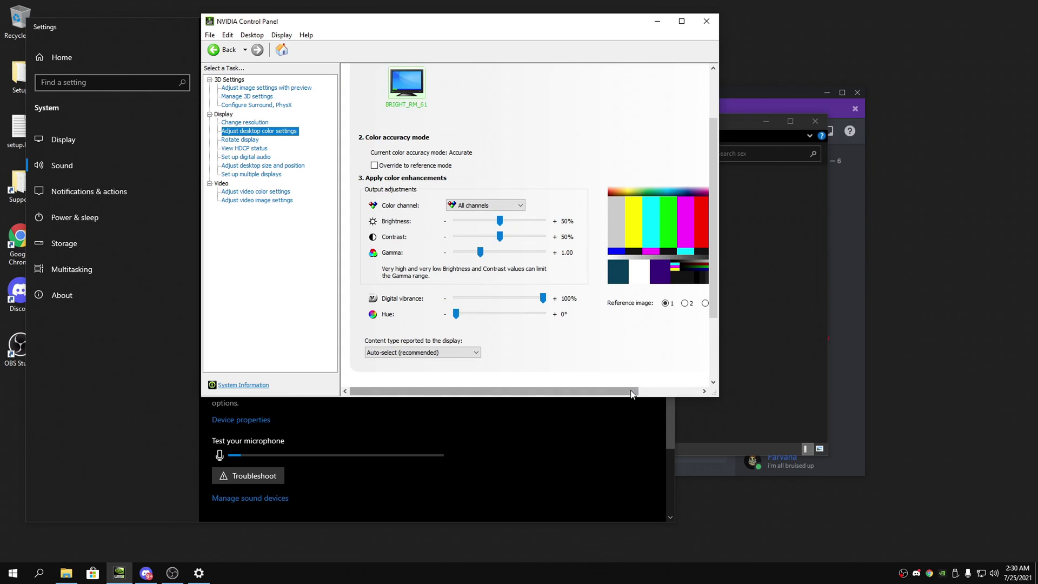
click(244, 122)
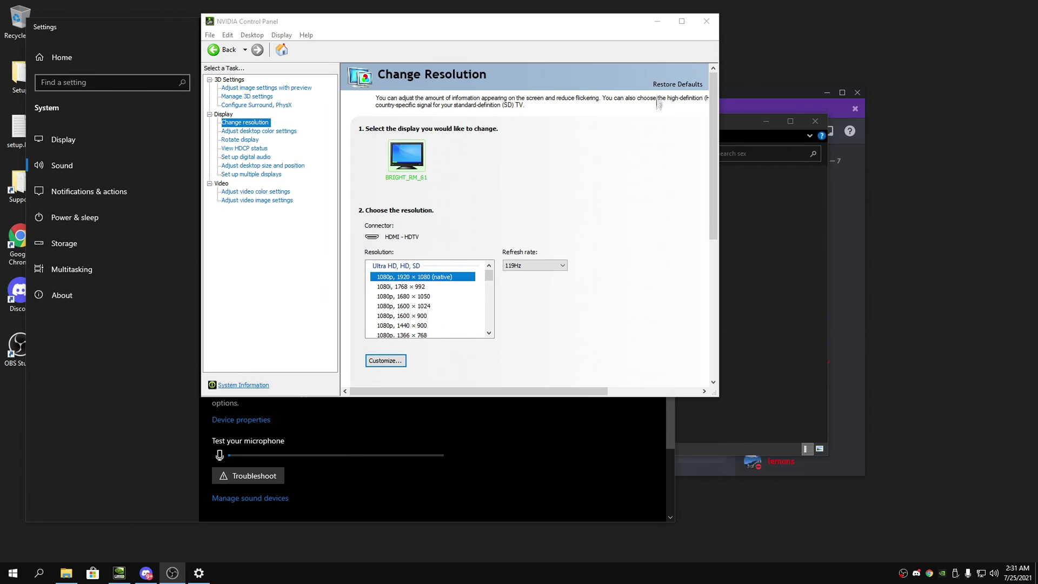
click(703, 27)
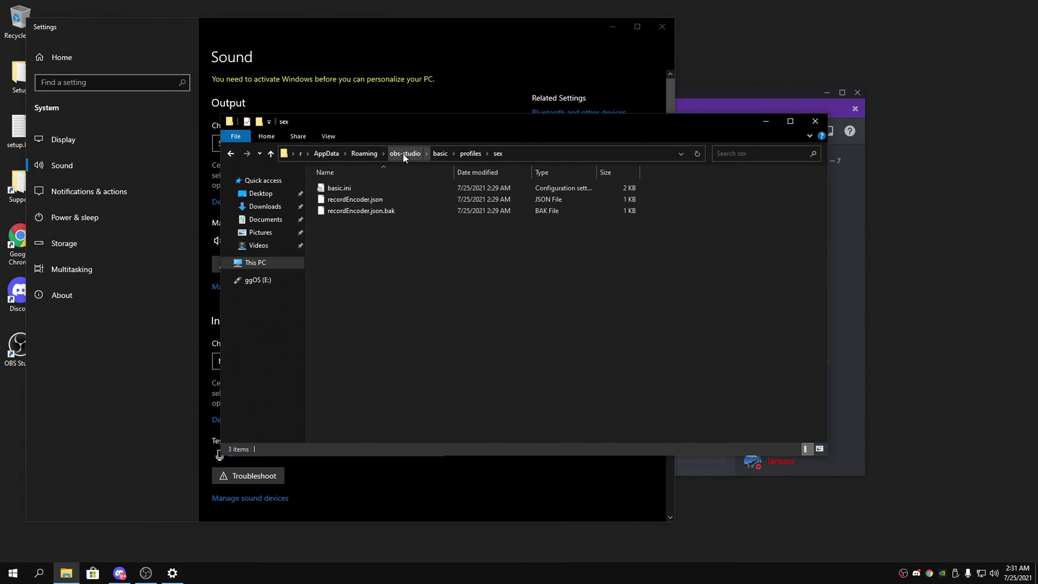
- Navigate to couleurstoolbox-main\3 Windows Tweaks\1 Debloating scripts
click(441, 153)
key(alt+Left)
key(alt+Left)
key(alt+Left)
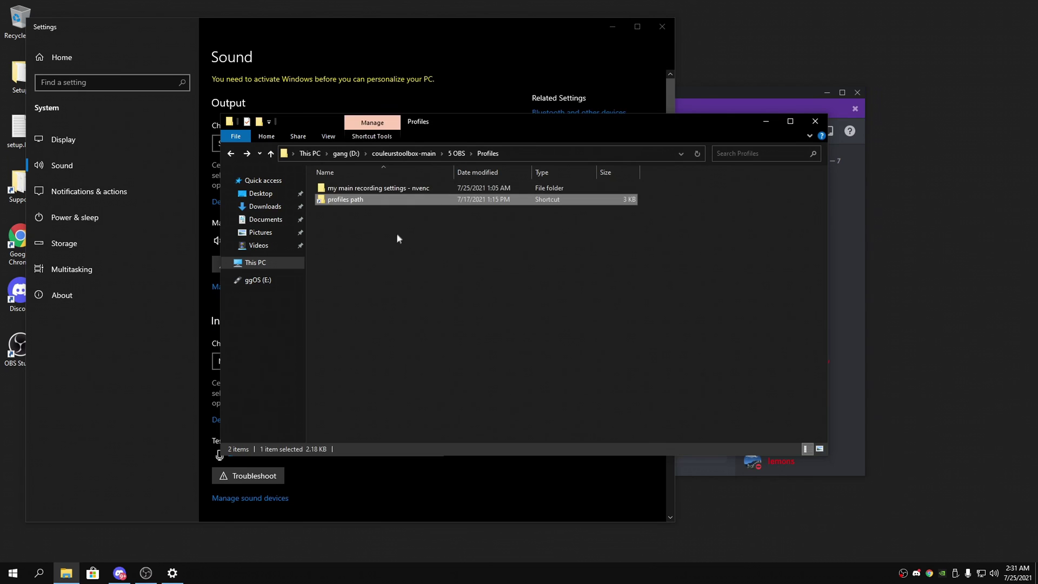
click(418, 156)
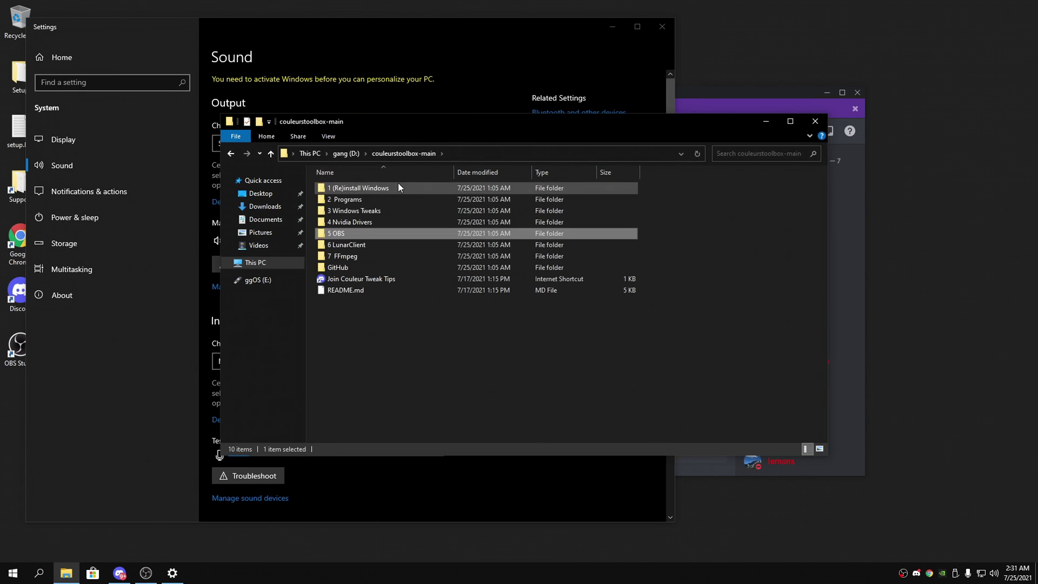
click(382, 209)
double_click(381, 210)
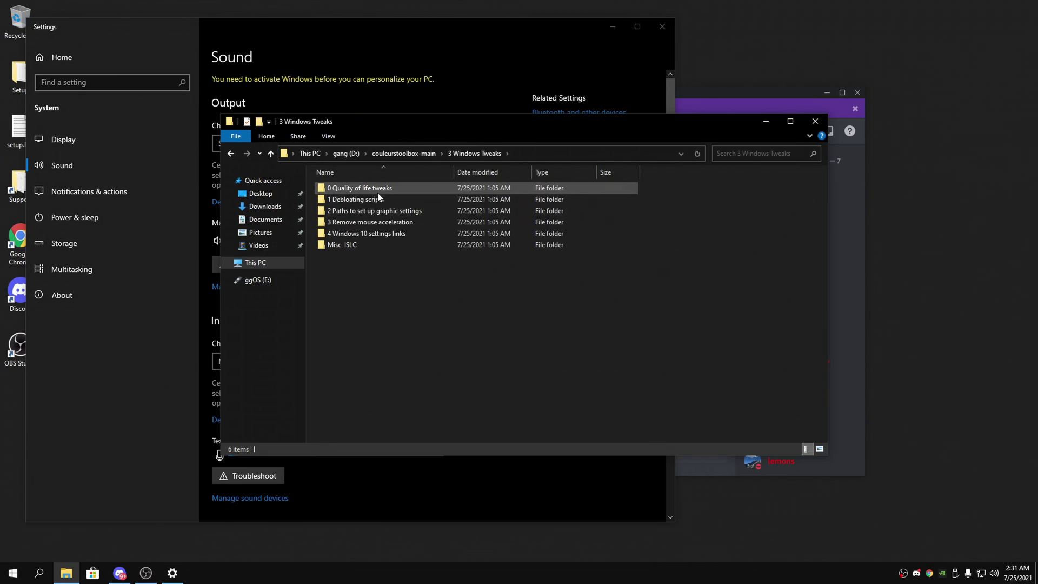
double_click(380, 187)
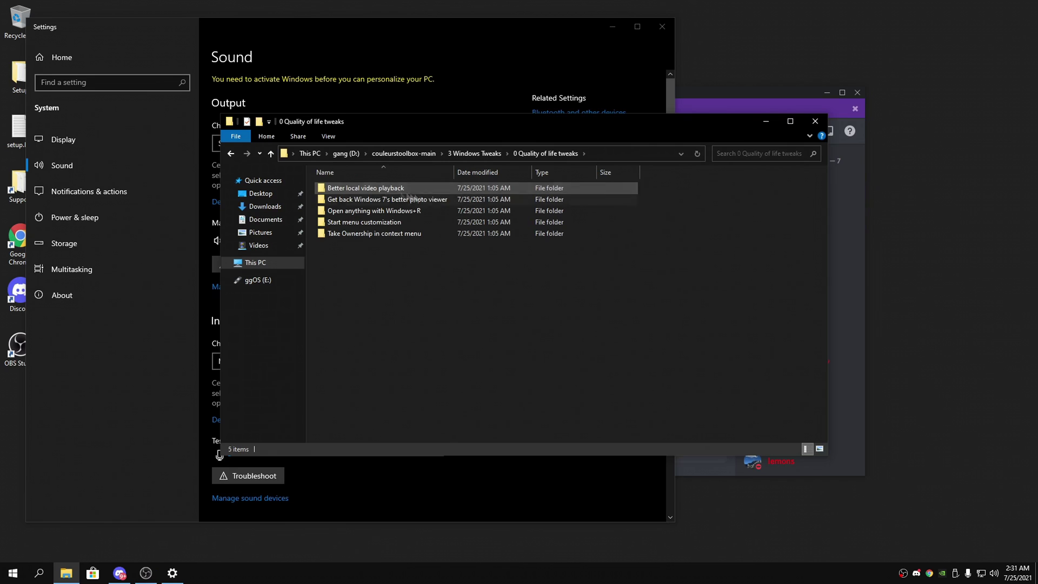
double_click(537, 187)
key(alt+Left)
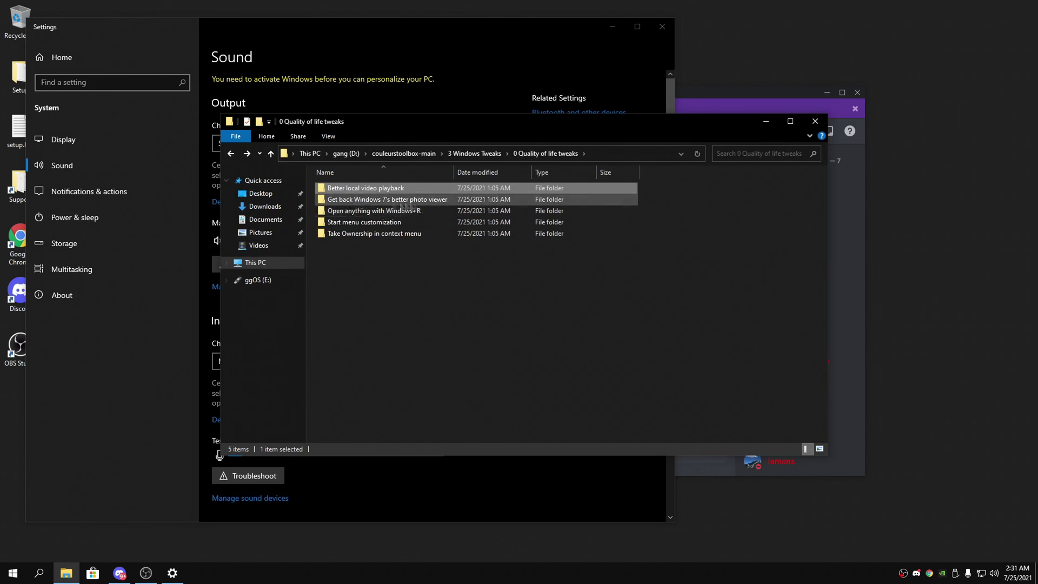
key(alt+Left)
double_click(466, 202)
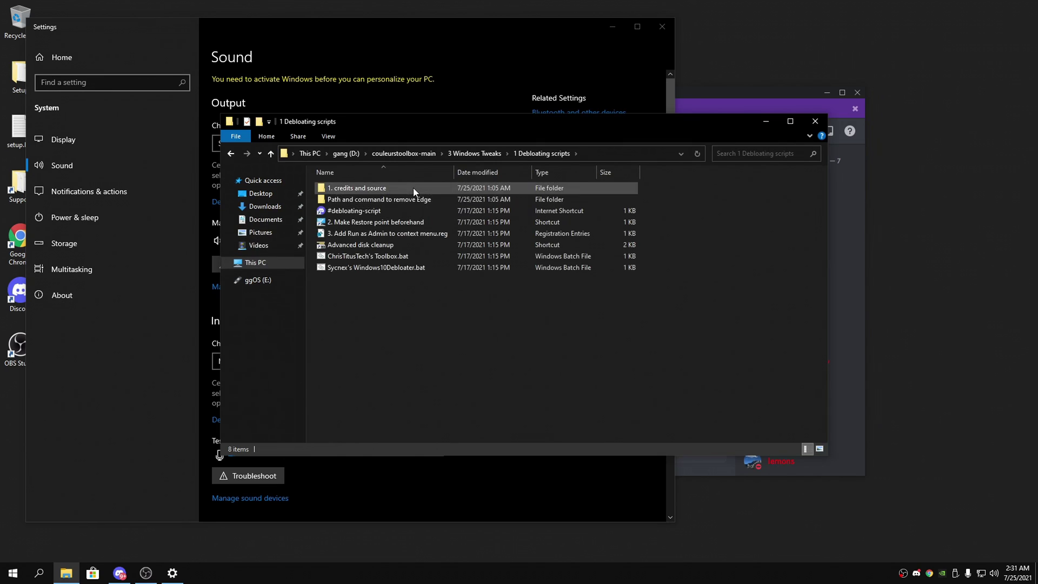
- Run Sycnex's Windows10Debloater.bat as administrator
click(394, 267)
right_click(393, 267)
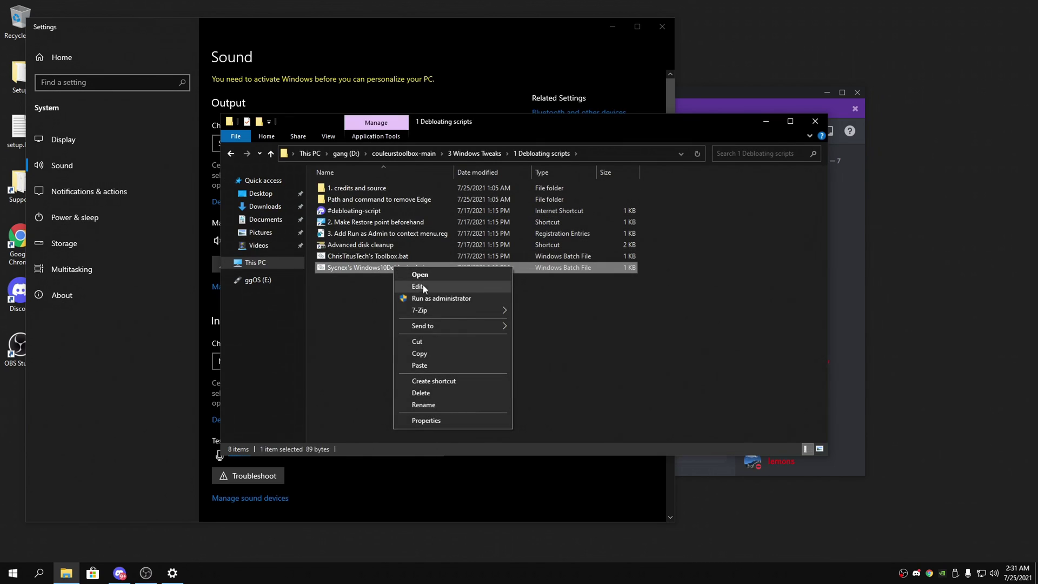
click(432, 299)
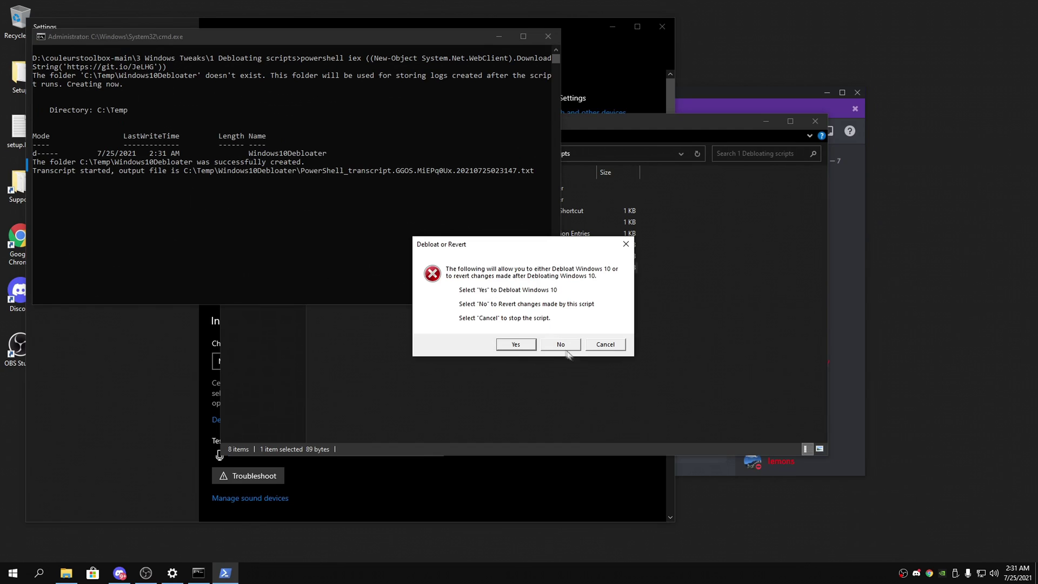
- Choose Debloat, remove everything, stop Edge handling PDFs, and uninstall OneDrive
click(532, 345)
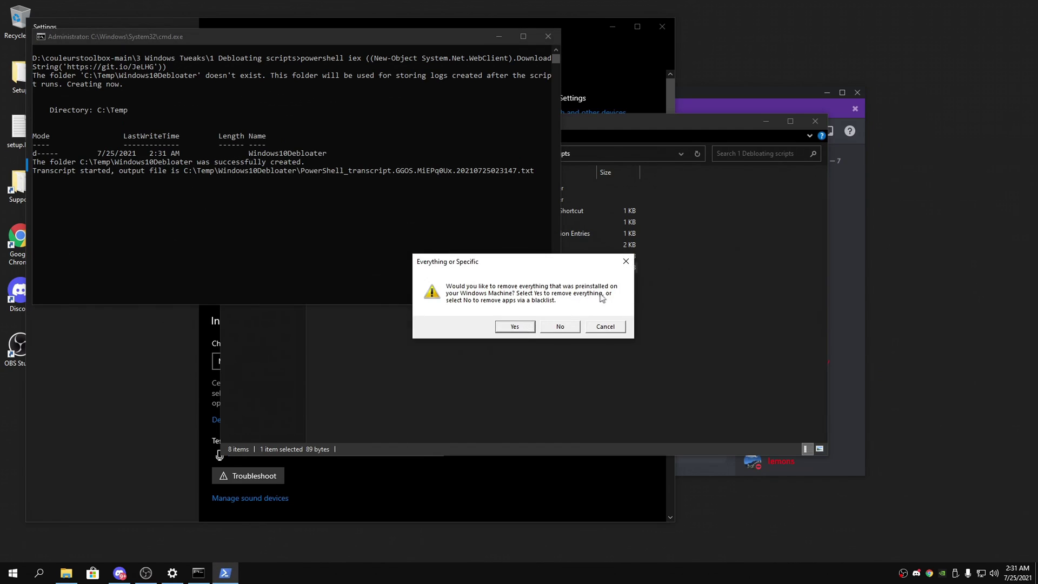
click(530, 327)
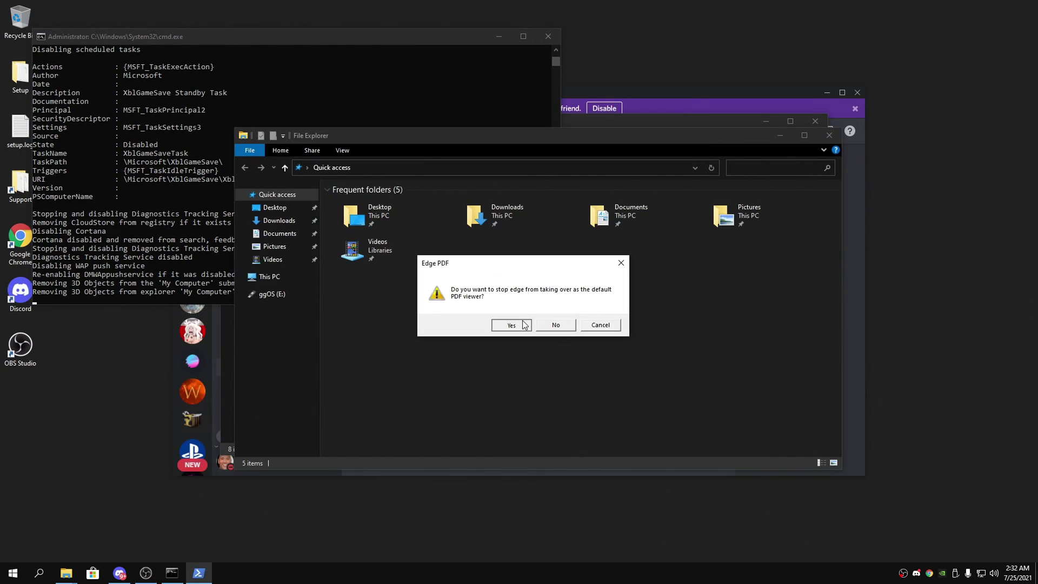
click(523, 323)
click(144, 219)
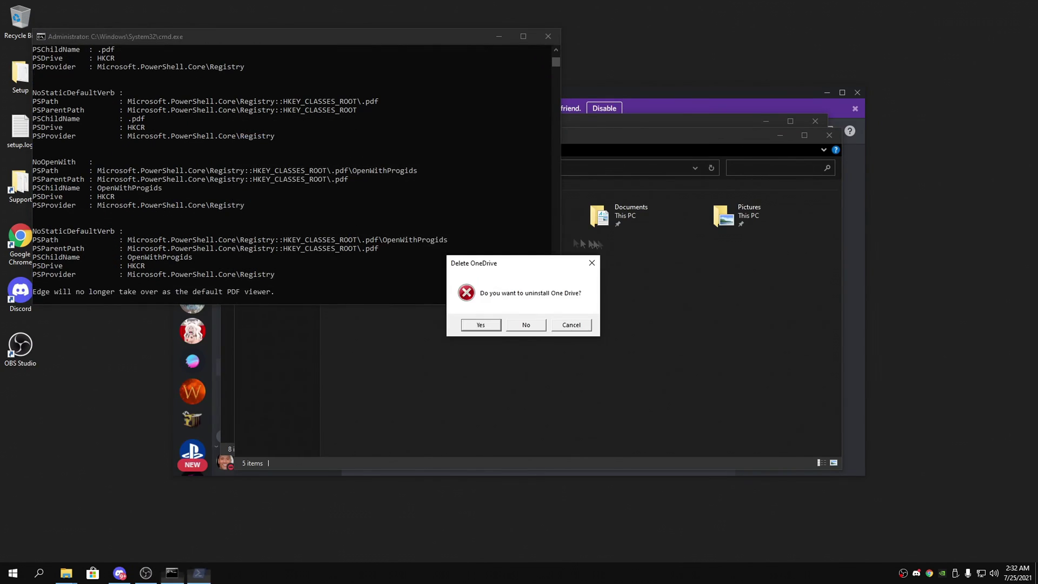
click(479, 325)
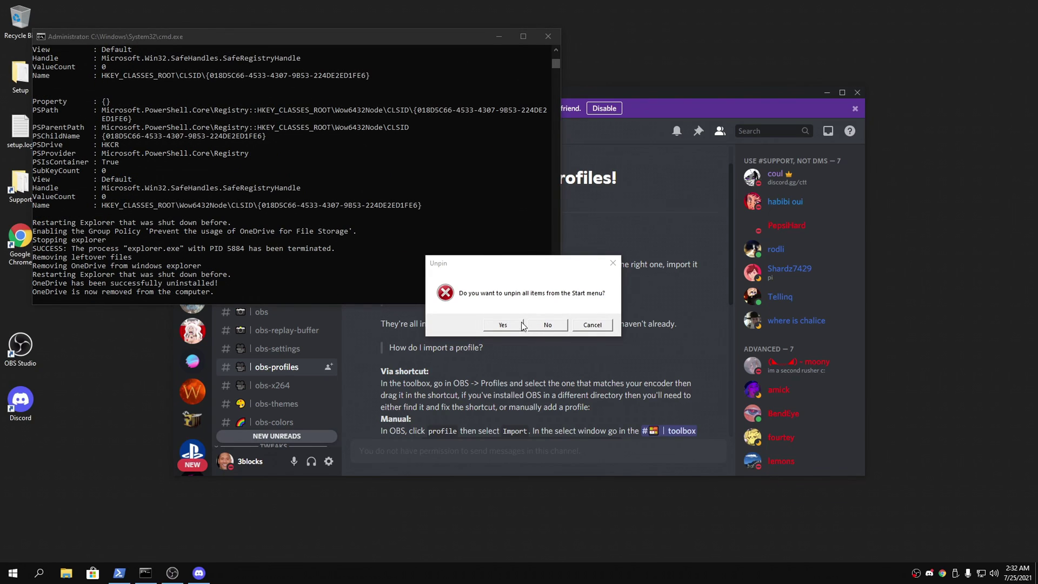
- Keep Start menu pins, install .NET 3.5, and skip the reboot
click(546, 325)
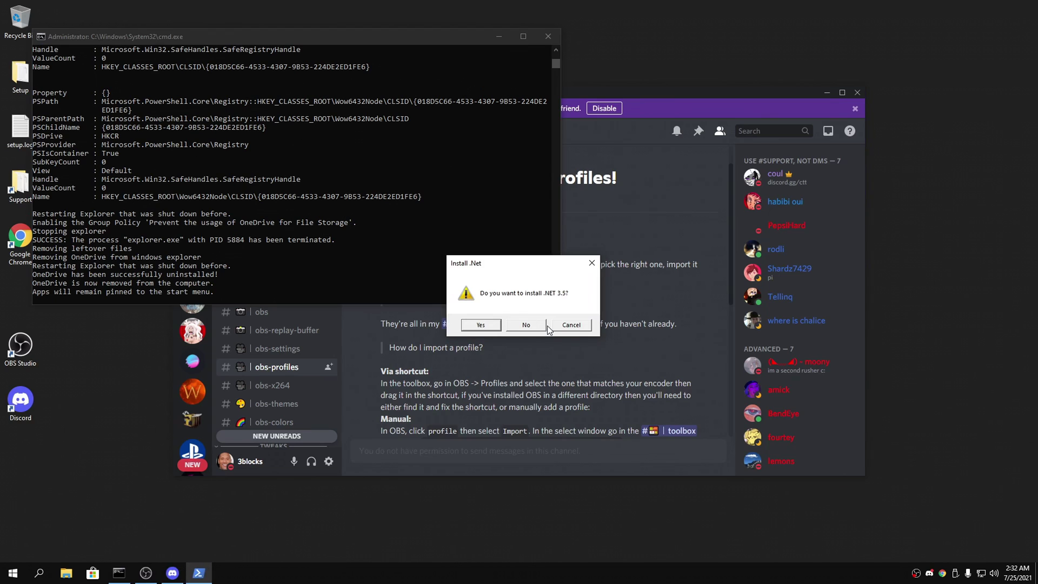
click(481, 325)
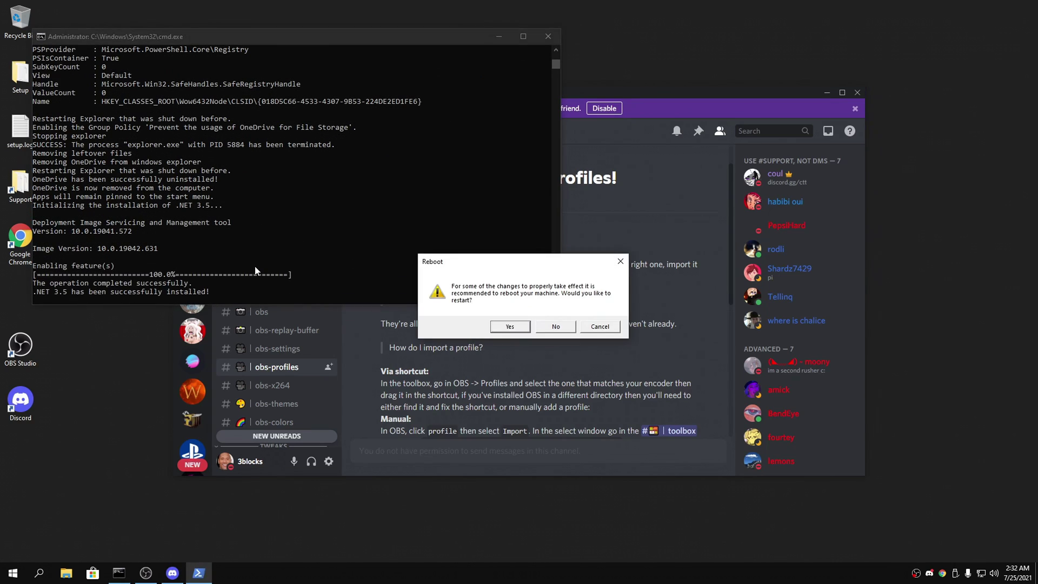
click(549, 327)
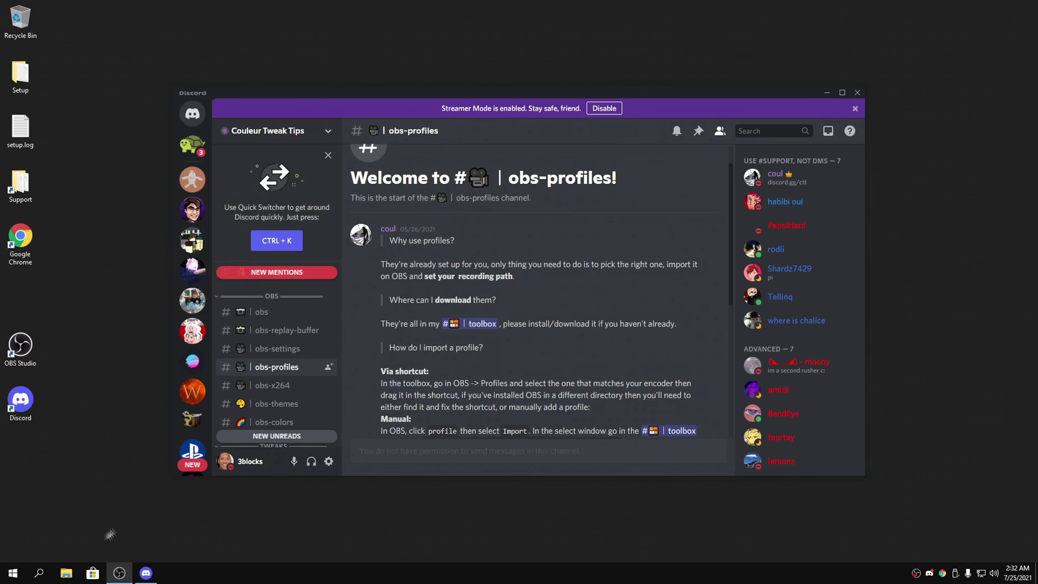
- Run ChrisTitusTech's Toolbox.bat as administrator from D:\couleurstoolbox-main\3 Windows Tweaks\1 Debloating scripts
click(66, 574)
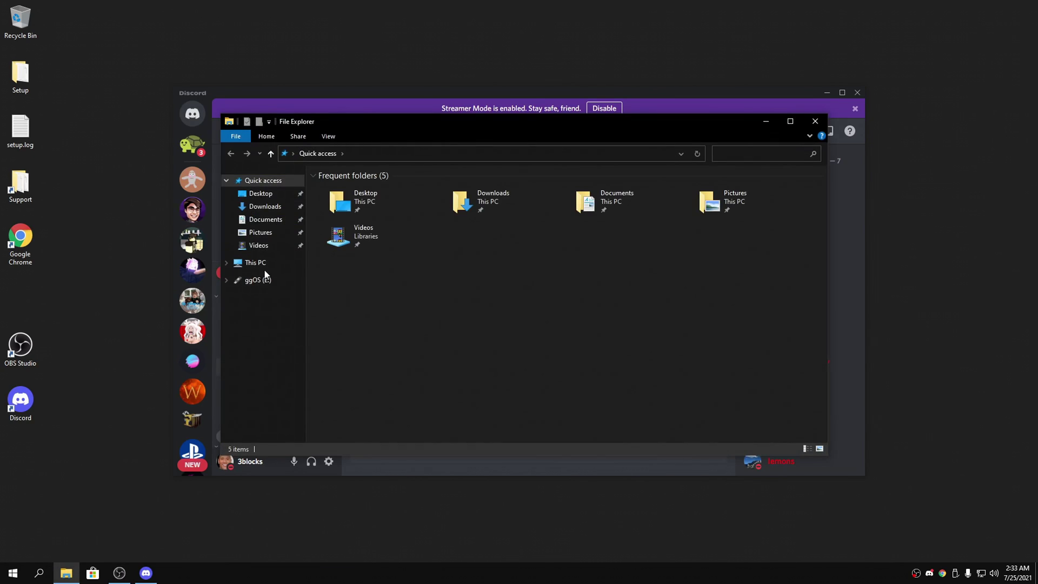
click(257, 263)
double_click(502, 211)
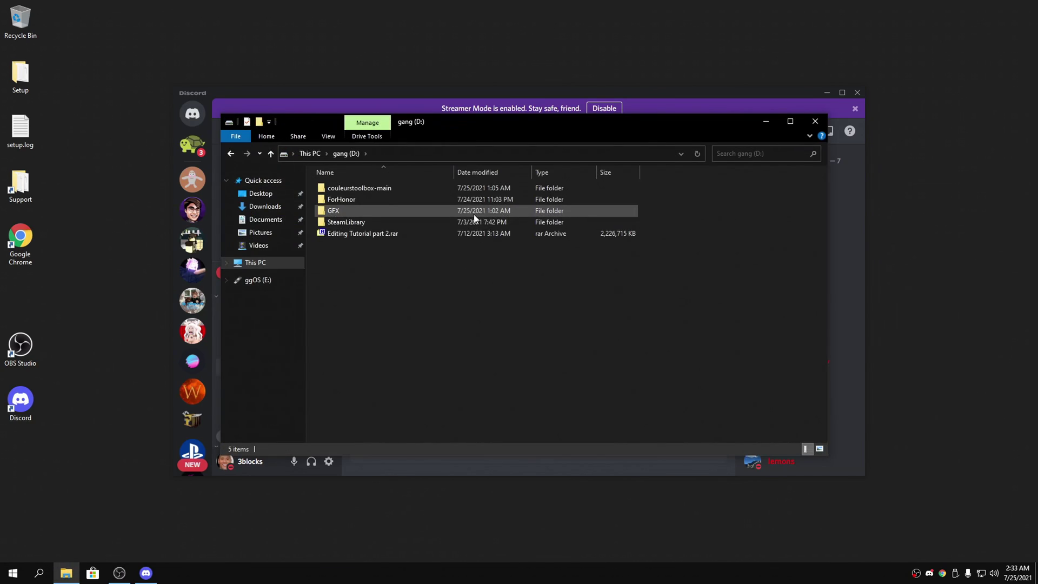
double_click(478, 190)
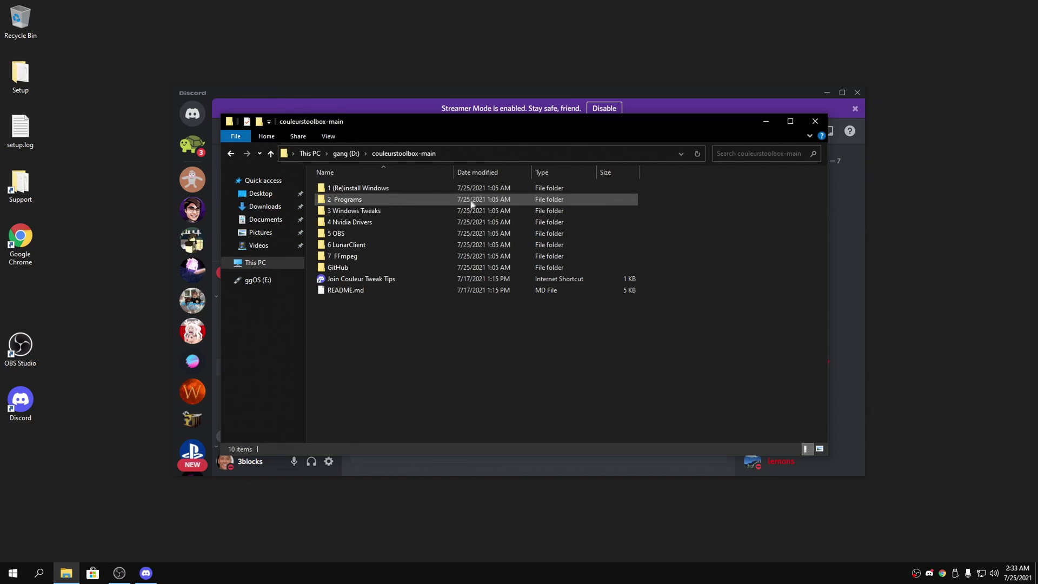
double_click(399, 212)
double_click(405, 200)
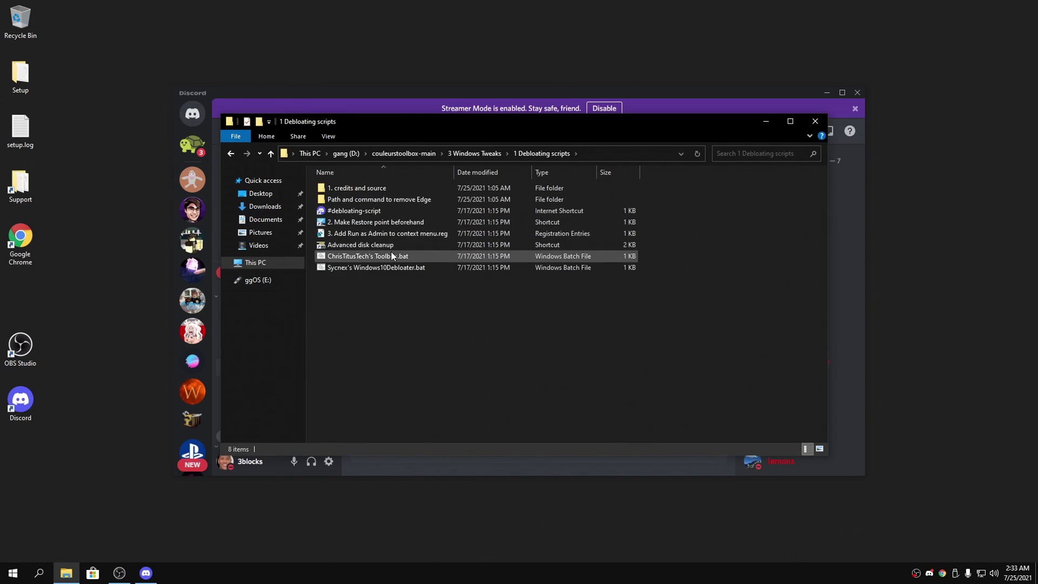
right_click(390, 252)
click(426, 284)
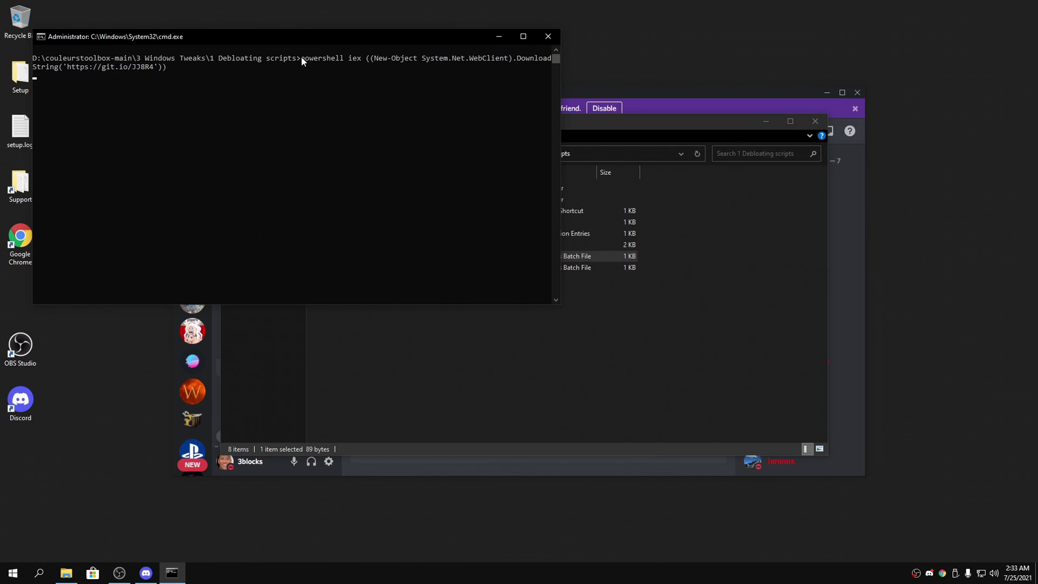
- Check on the downloading console, then switch to the Chris Titus toolbox window
click(693, 335)
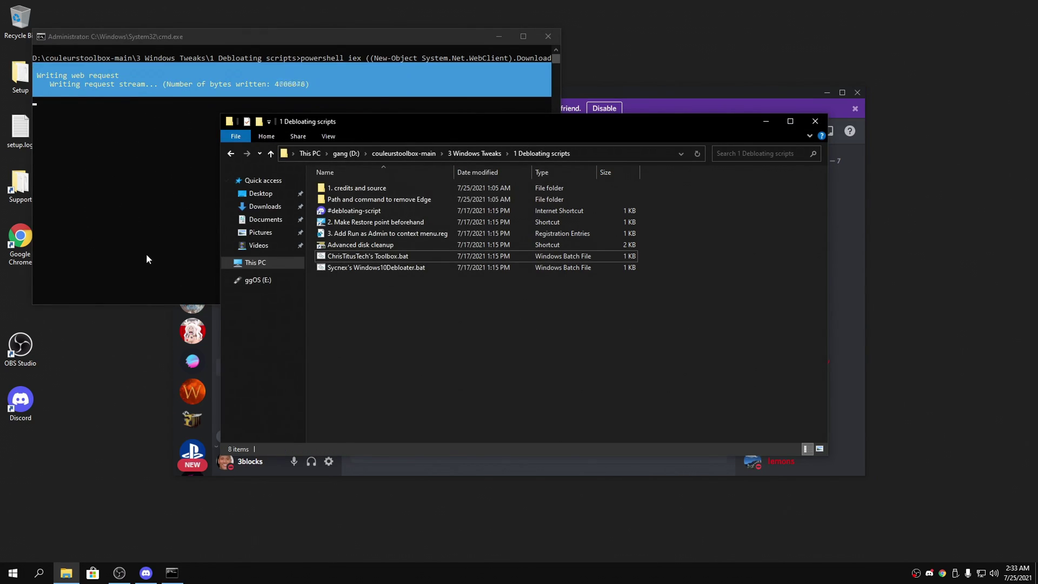
click(127, 244)
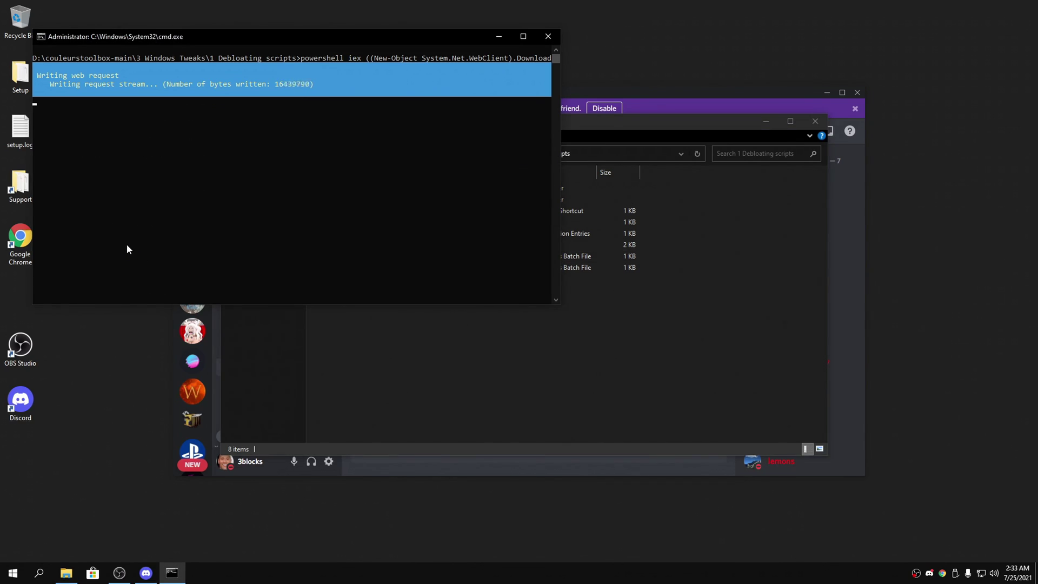
right_click(443, 258)
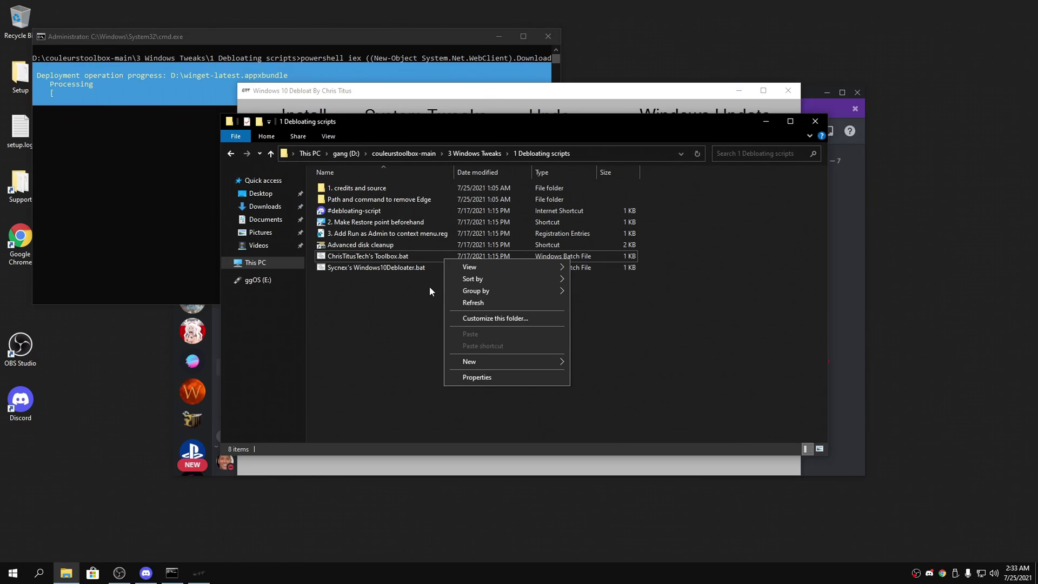
key(Escape)
key(alt+Tab)
key(alt+Tab)
- Apply Essential Tweaks, install Notepad++ and enable Dark Mode in the CTT Windows Toolbox
click(421, 467)
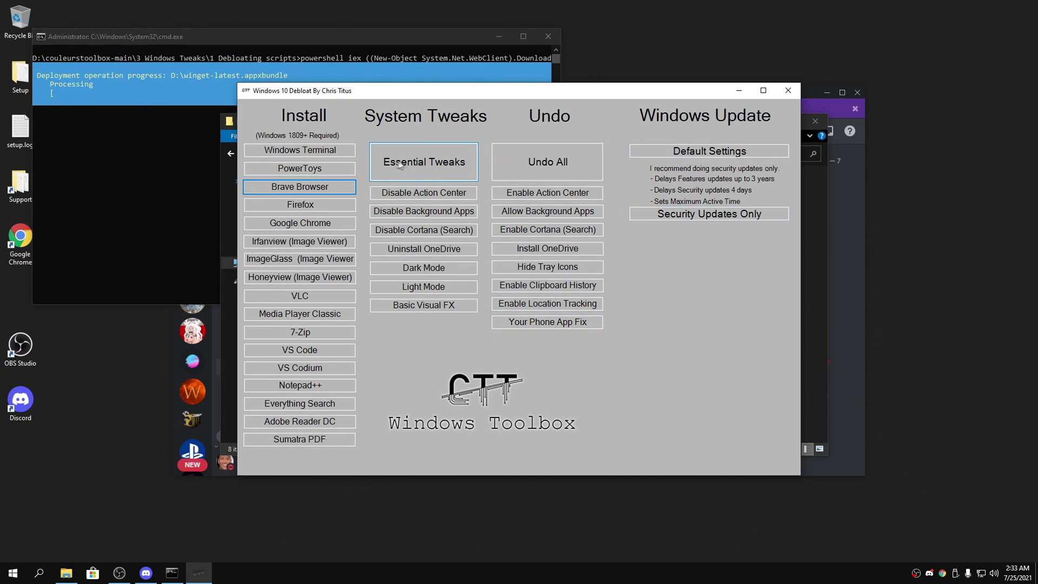
click(418, 167)
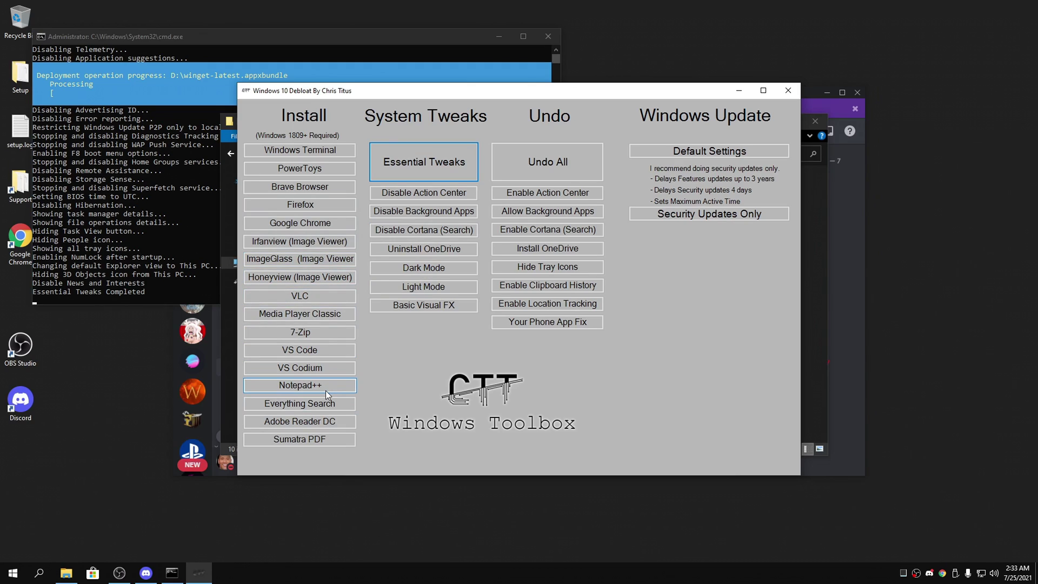
click(308, 384)
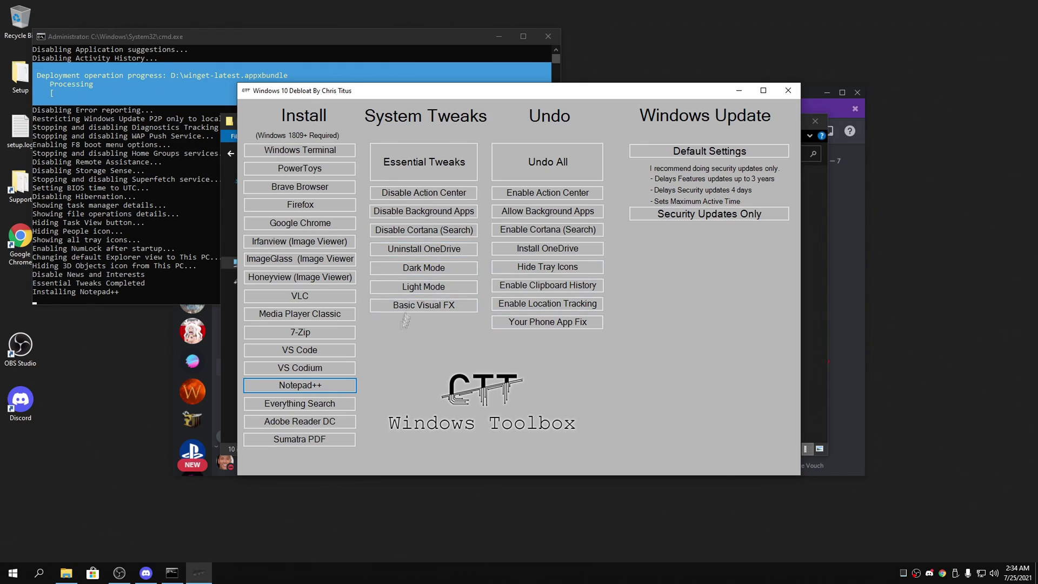
click(423, 269)
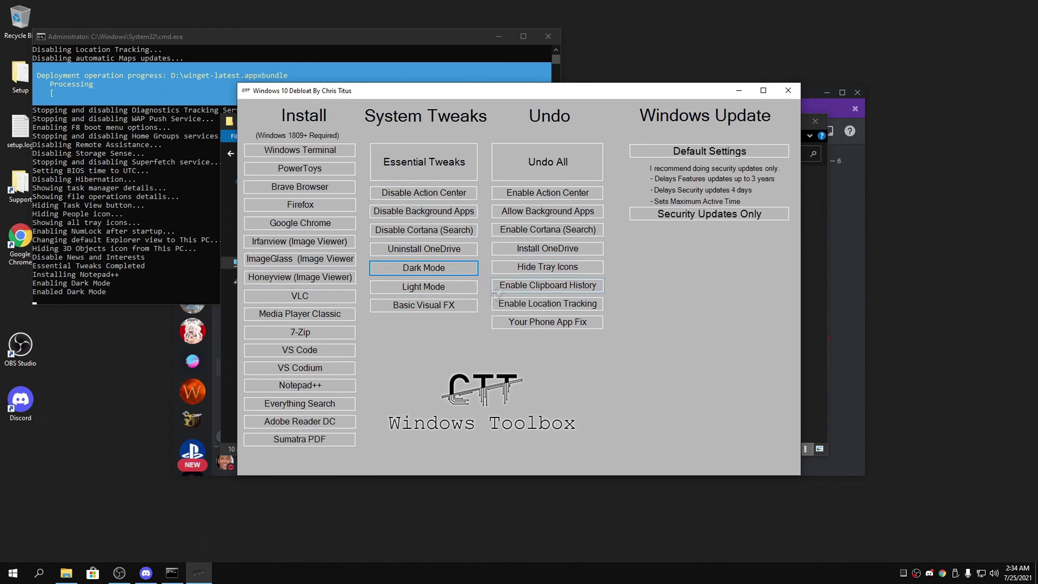
click(174, 115)
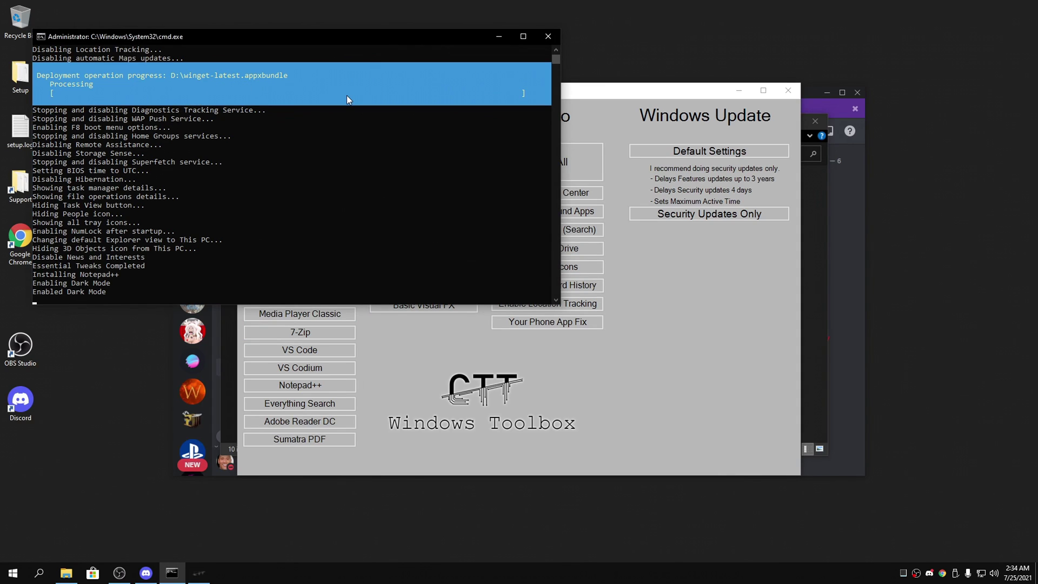
- Close the toolbox, browse the graphics-settings folder and read the mouse acceleration instructions in Notepad
click(553, 40)
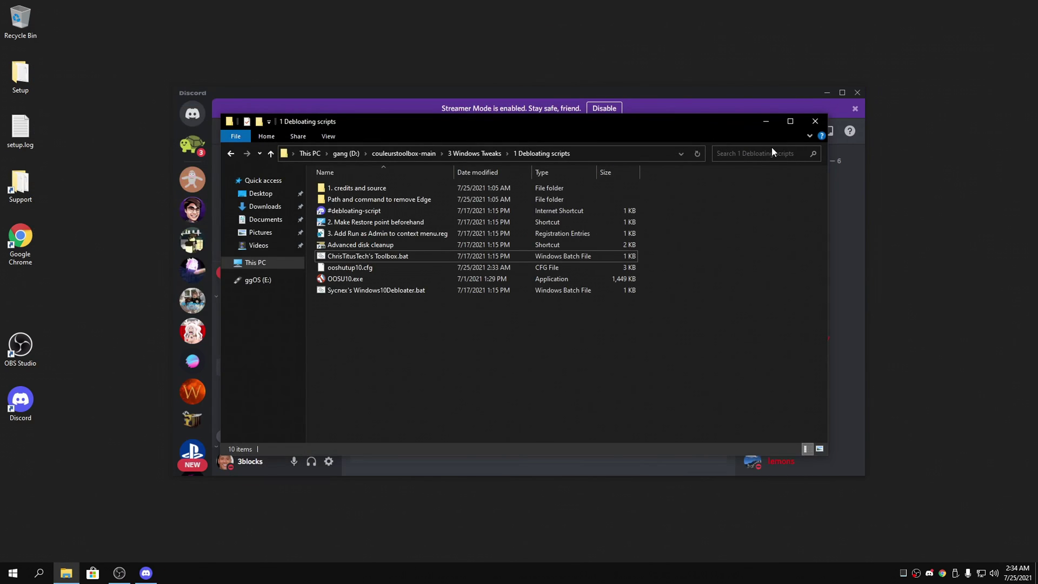
key(alt+Left)
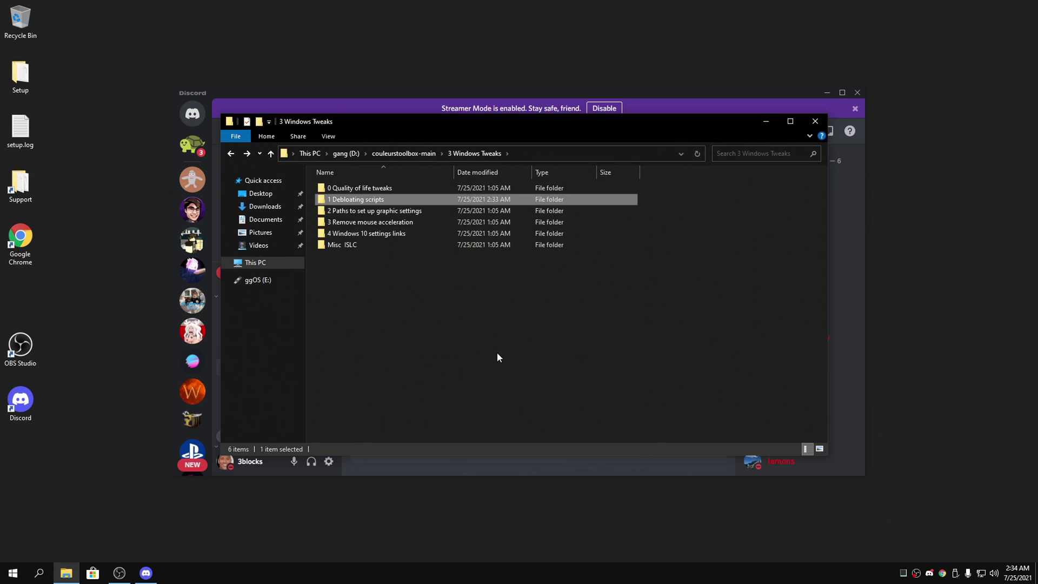
double_click(407, 213)
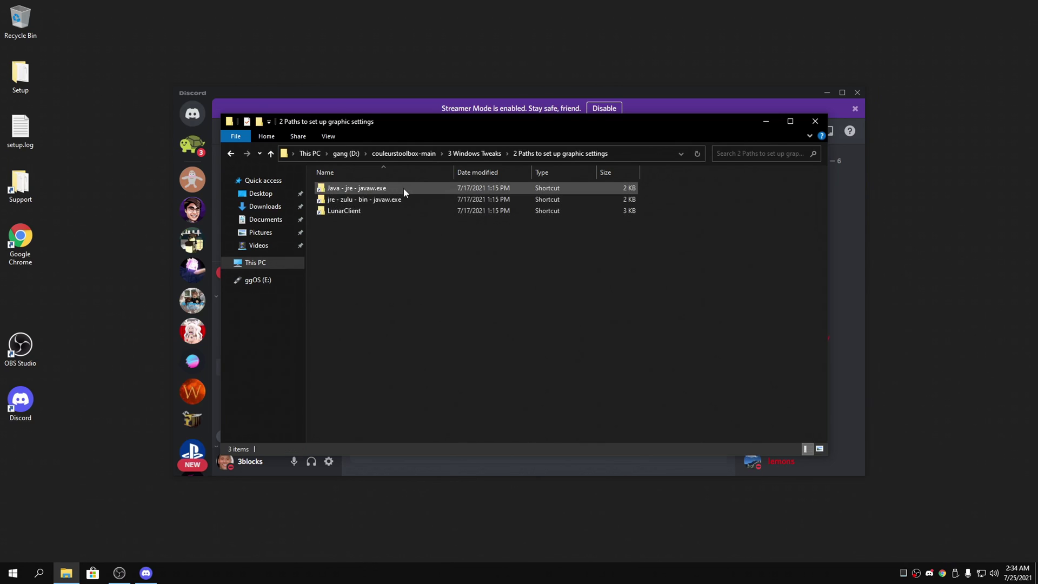
key(alt+Left)
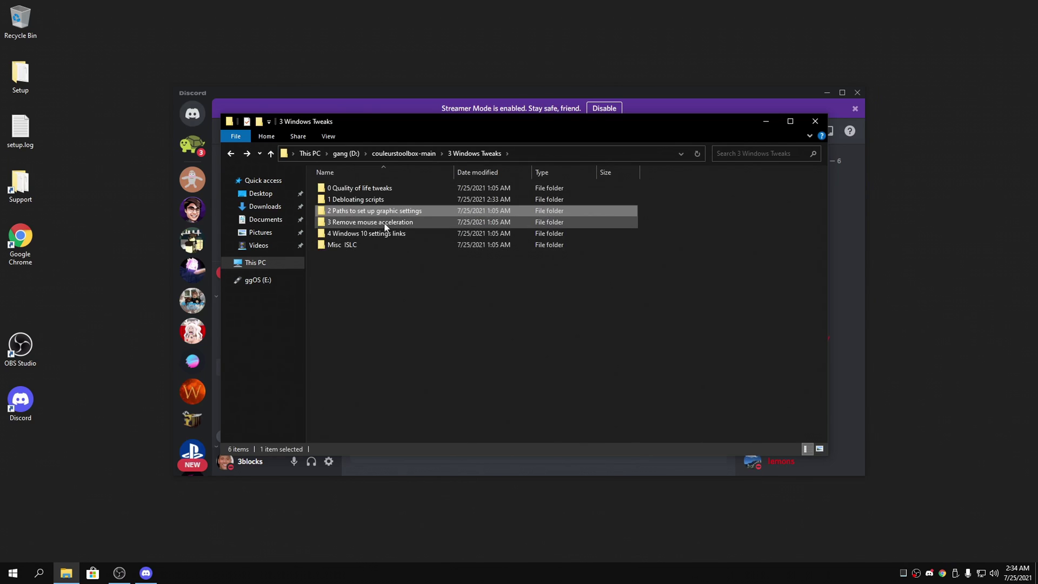
double_click(424, 222)
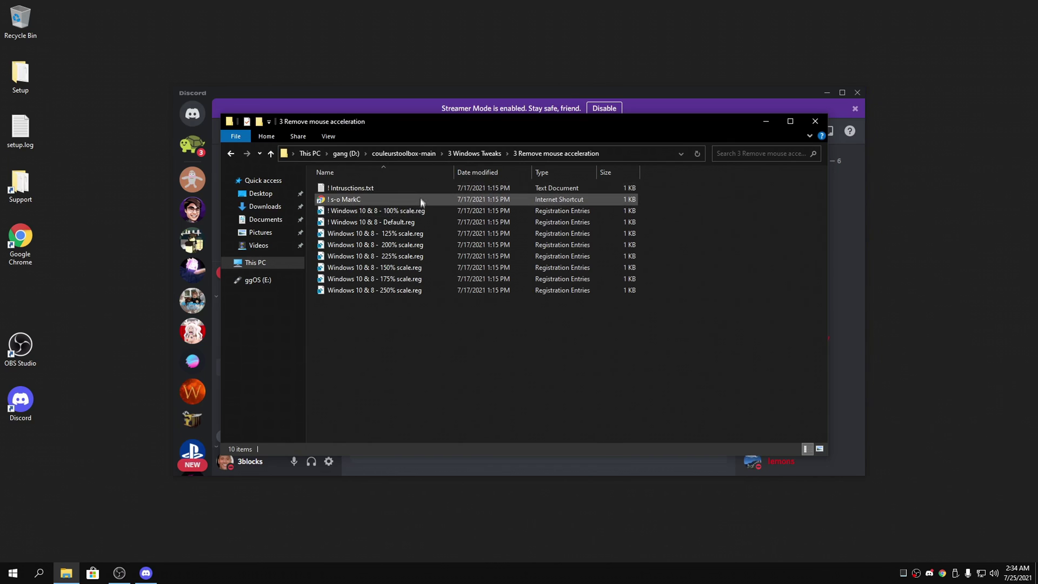
double_click(421, 190)
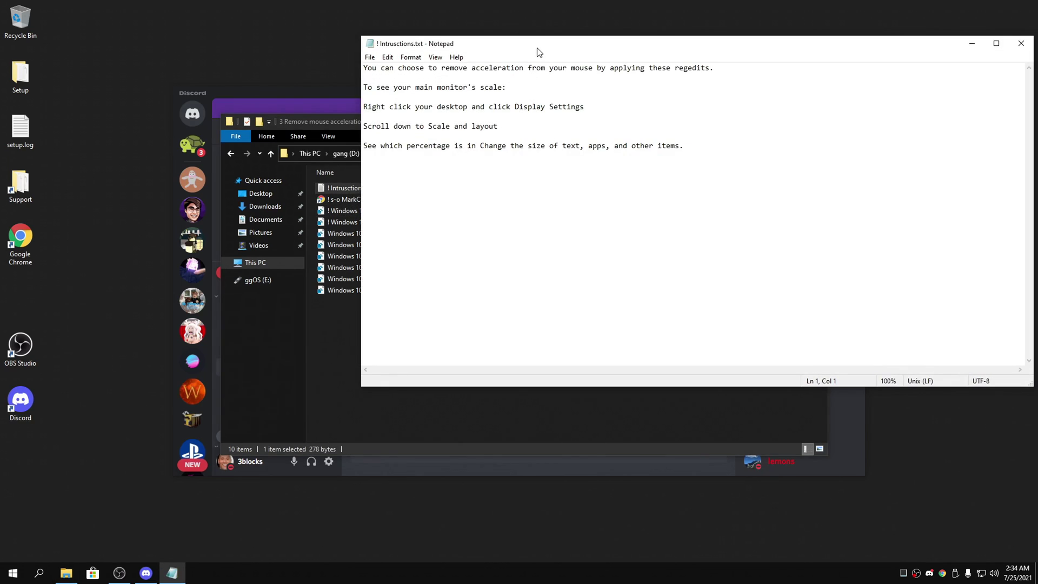
drag(537, 52, 0, 70)
drag(412, 355, 594, 357)
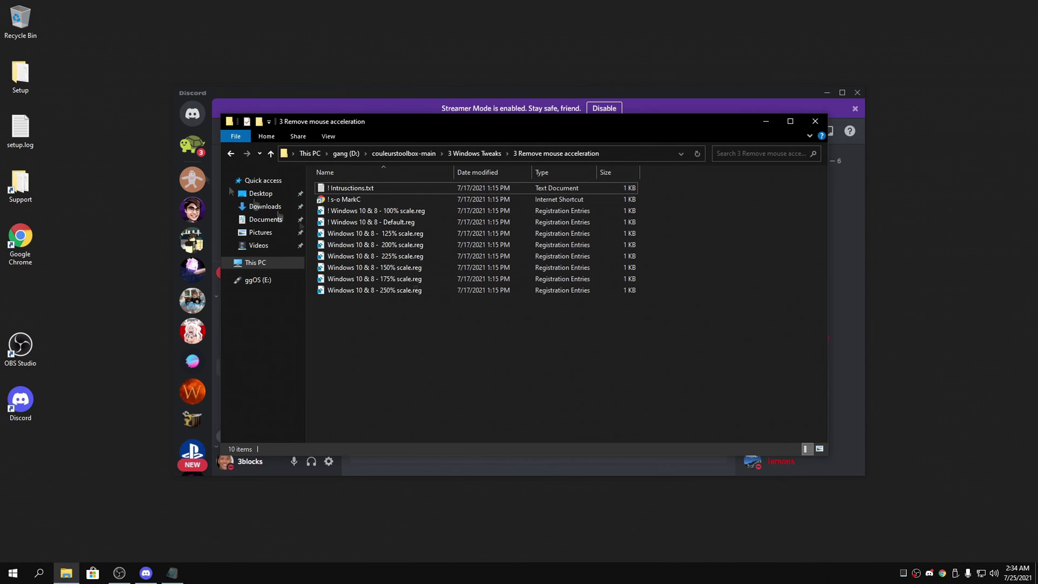
- Look through the settings links, Nvidia Drivers and GitHub folders, then open 6 LunarClient
key(alt+Left)
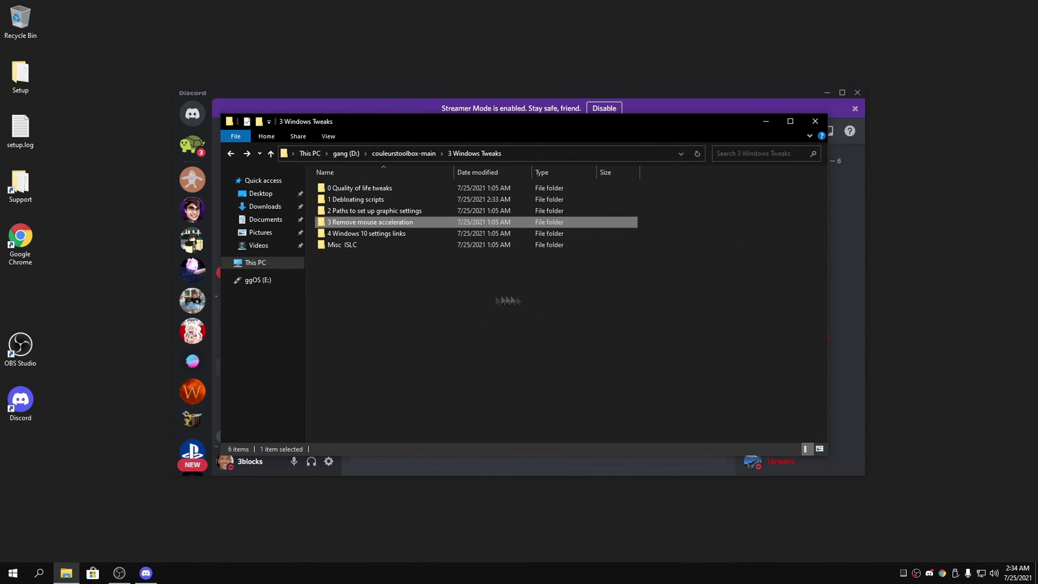
double_click(565, 233)
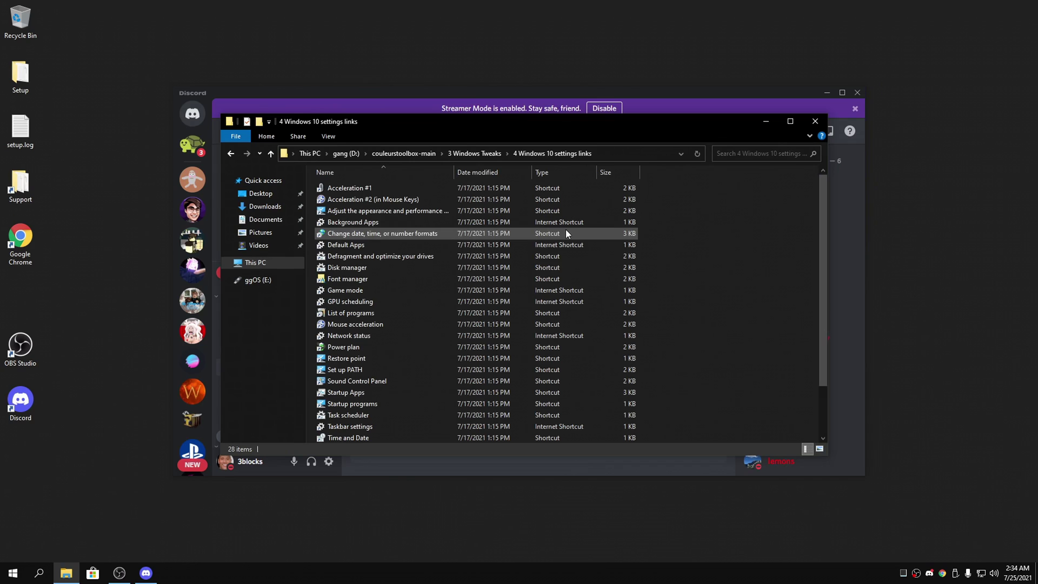
key(alt+Left)
key(alt+Left)
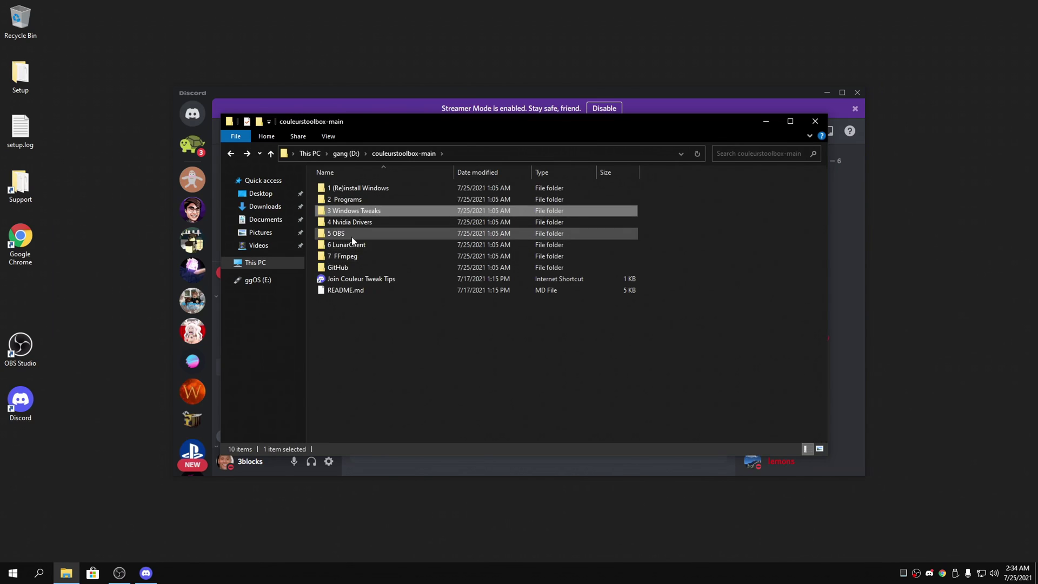
double_click(371, 219)
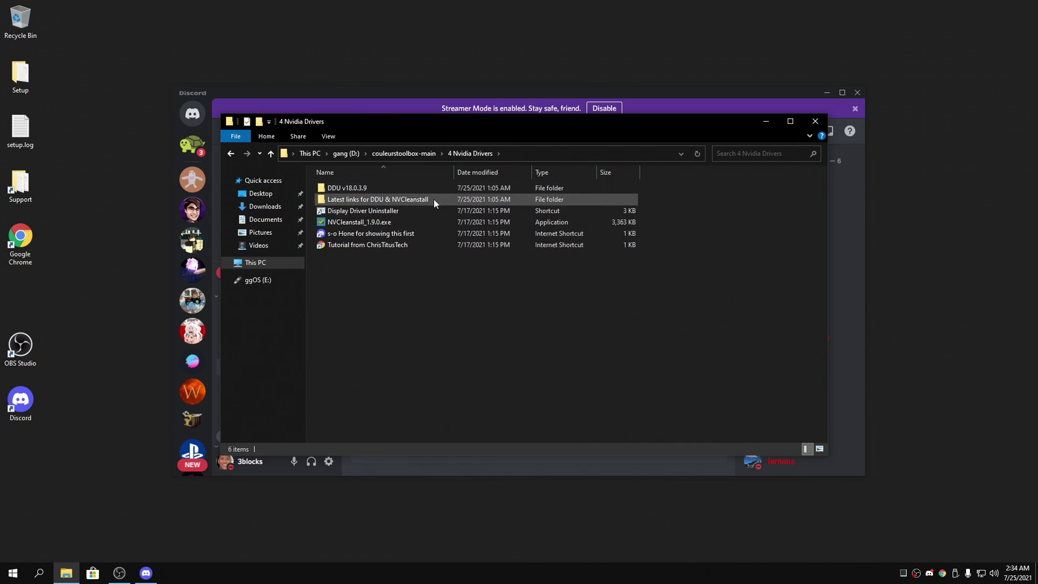
key(alt+Left)
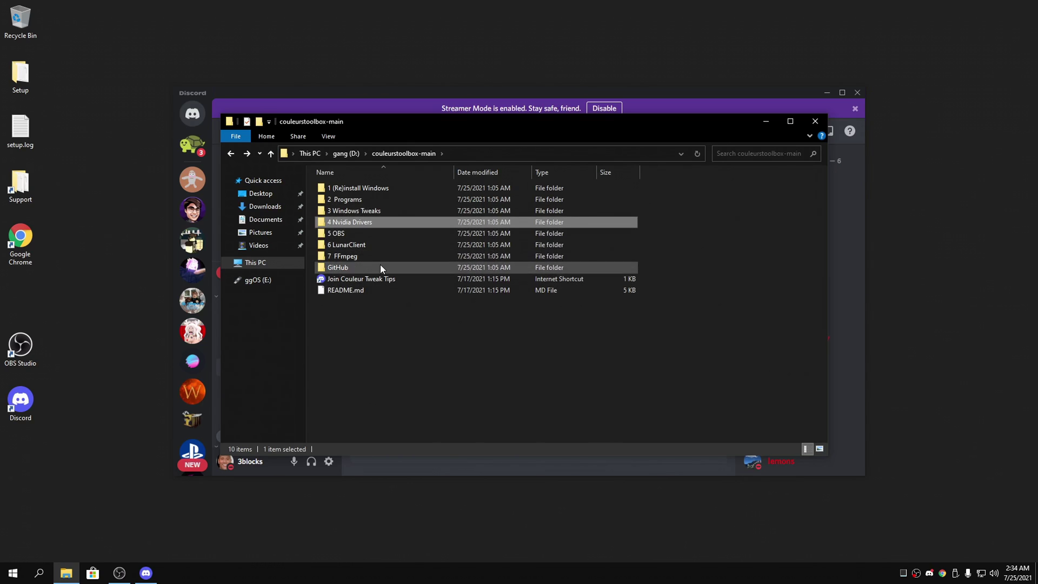
double_click(381, 266)
key(alt+Left)
double_click(373, 248)
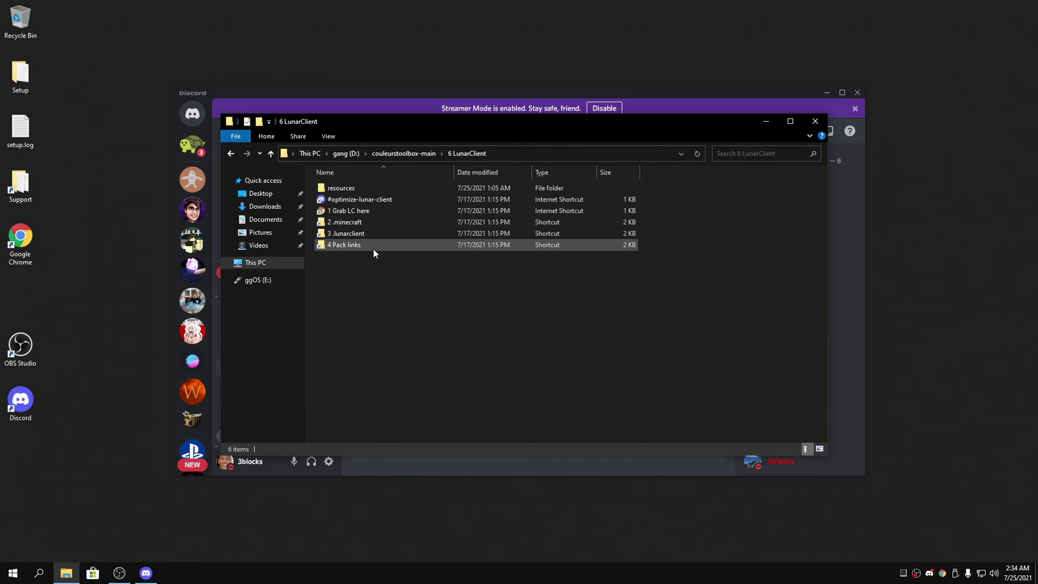
- Download and run the Lunar Client v2.7.4 Windows installer, and keep the flagged Hone tweaks zip
click(367, 207)
double_click(367, 210)
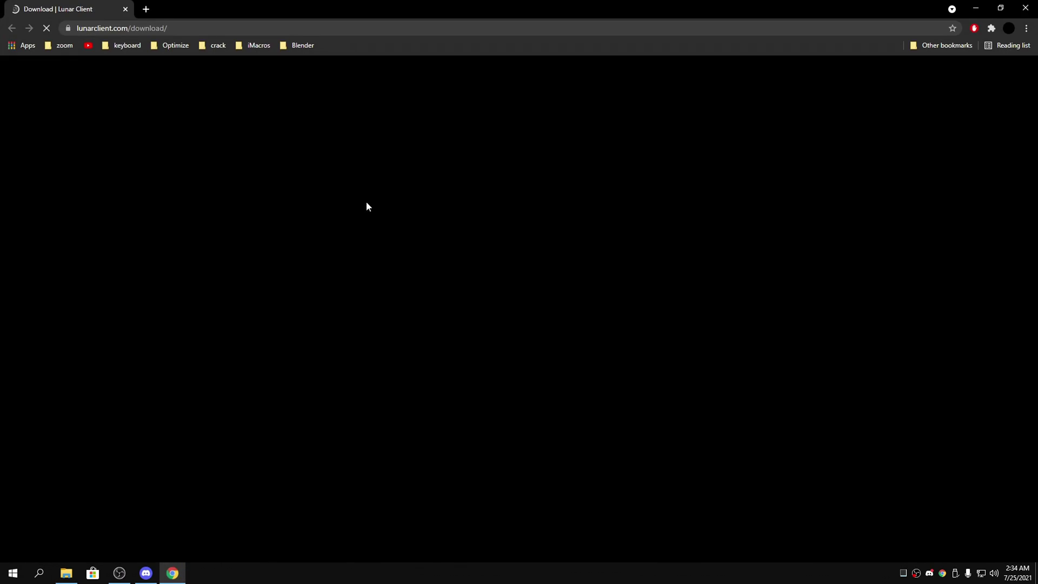
scroll(379, 244, down, 5)
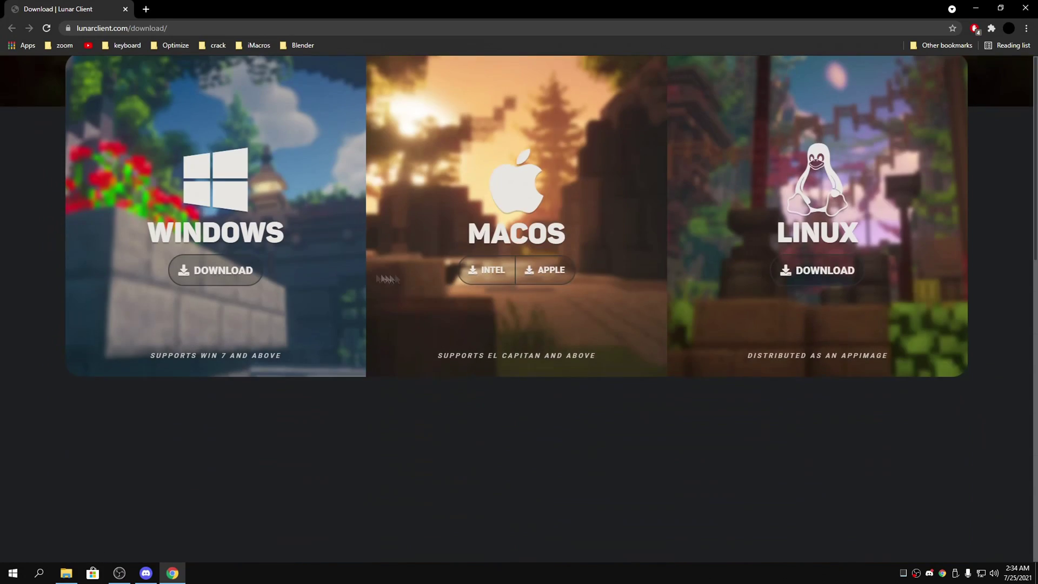
click(215, 269)
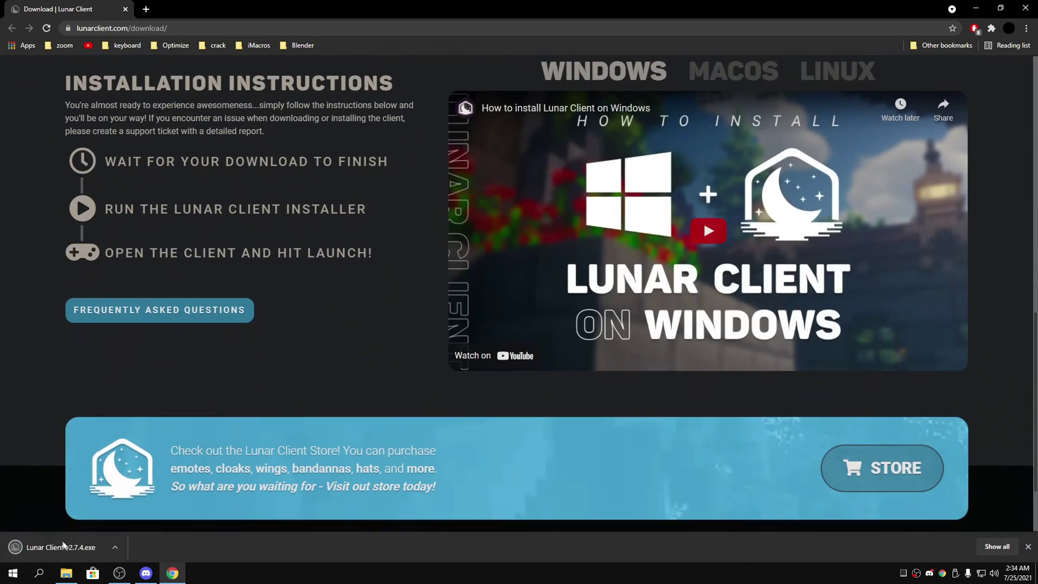
click(64, 545)
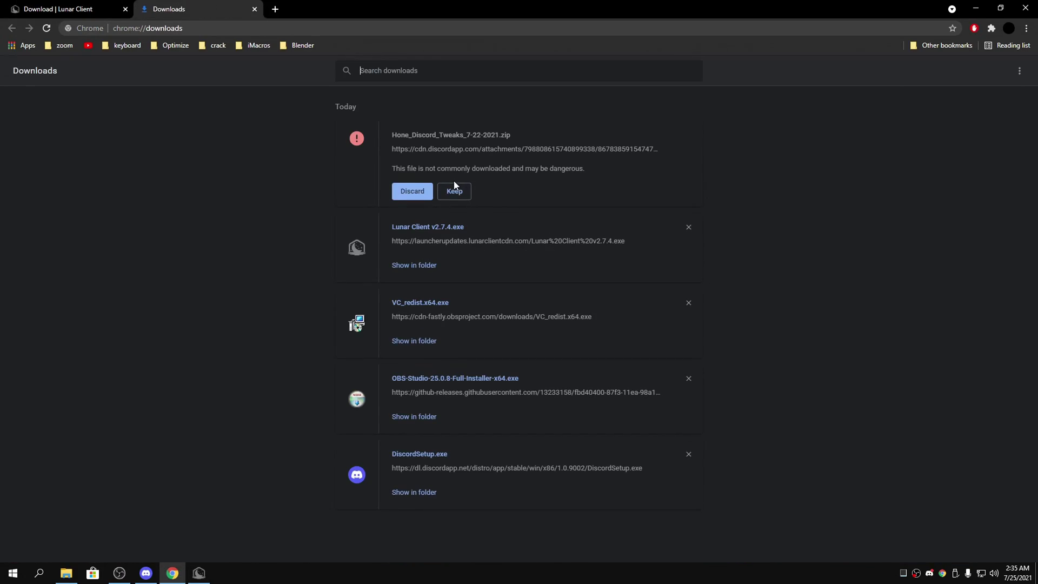
click(455, 191)
click(562, 108)
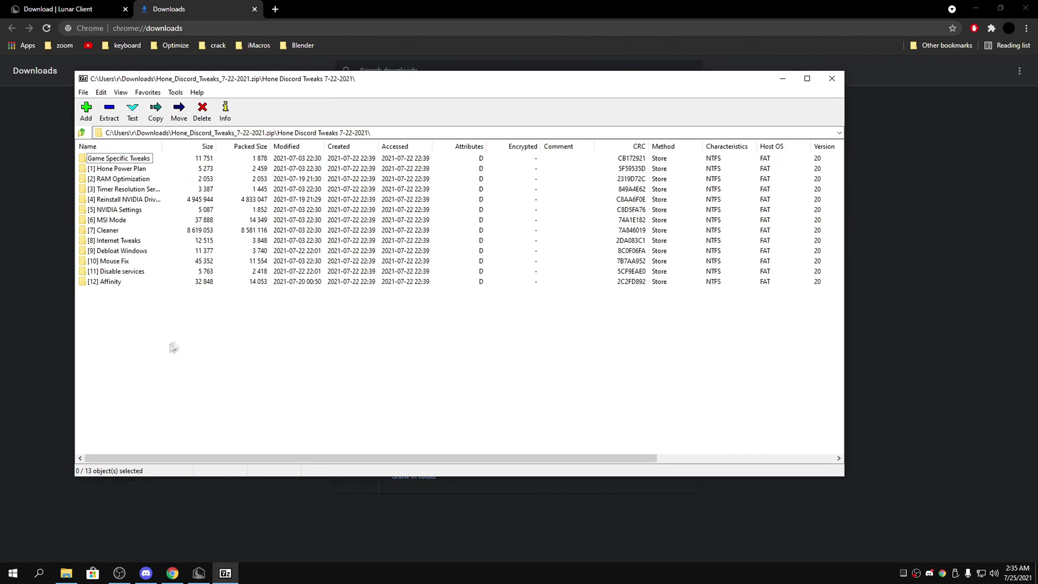
- Extract the Hone Discord Tweaks 7-22-2021 folder from the zip onto gang (D:)
key(alt+F4)
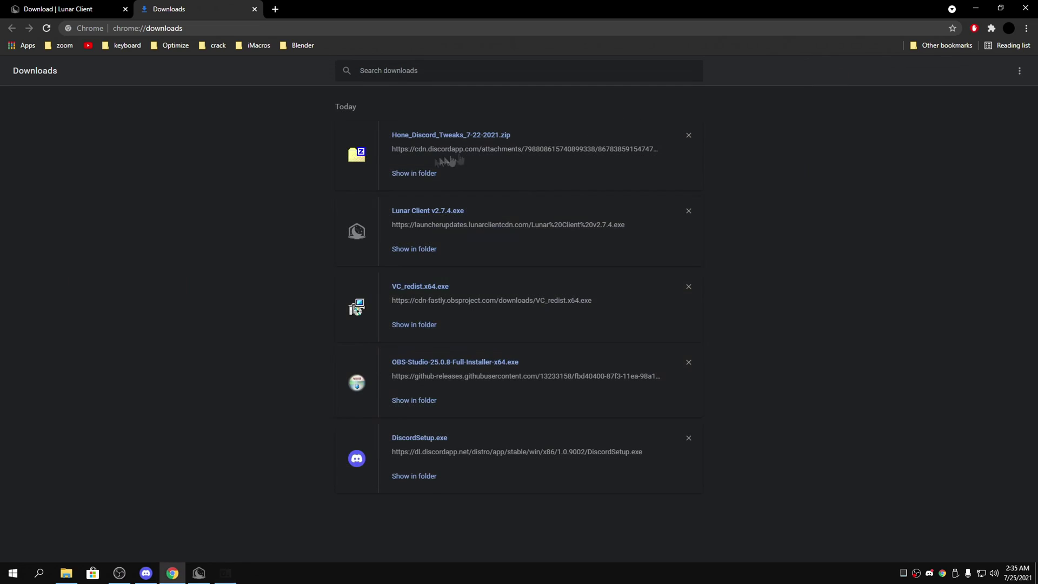
click(451, 135)
key(alt+Tab)
drag(143, 165, 344, 154)
key(alt+Tab)
click(346, 154)
- Apply the 16GB RAM.reg tweak from the [2] RAM Optimization folder
double_click(393, 223)
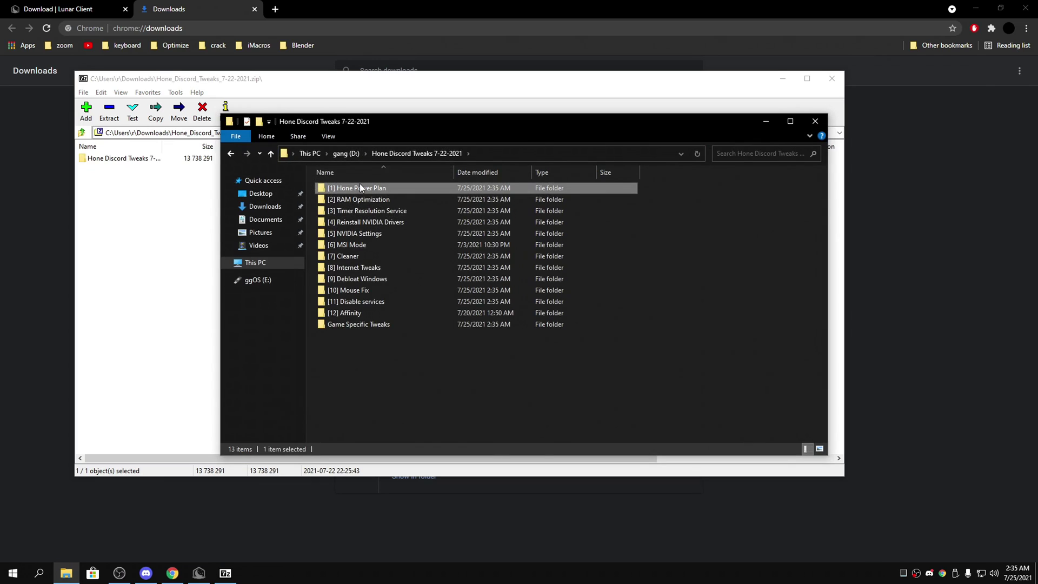
double_click(359, 187)
key(alt+Left)
double_click(362, 200)
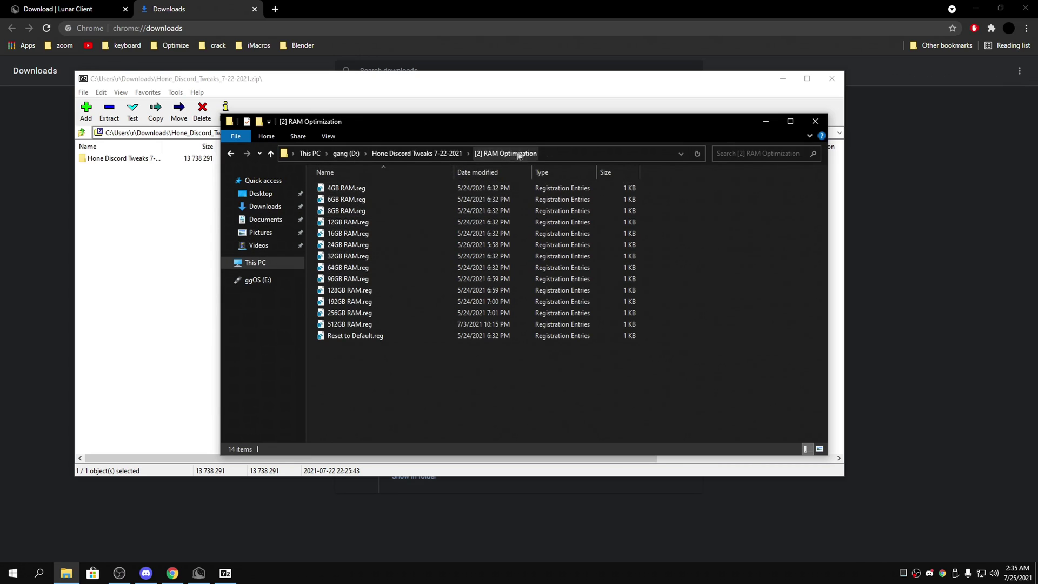
double_click(358, 232)
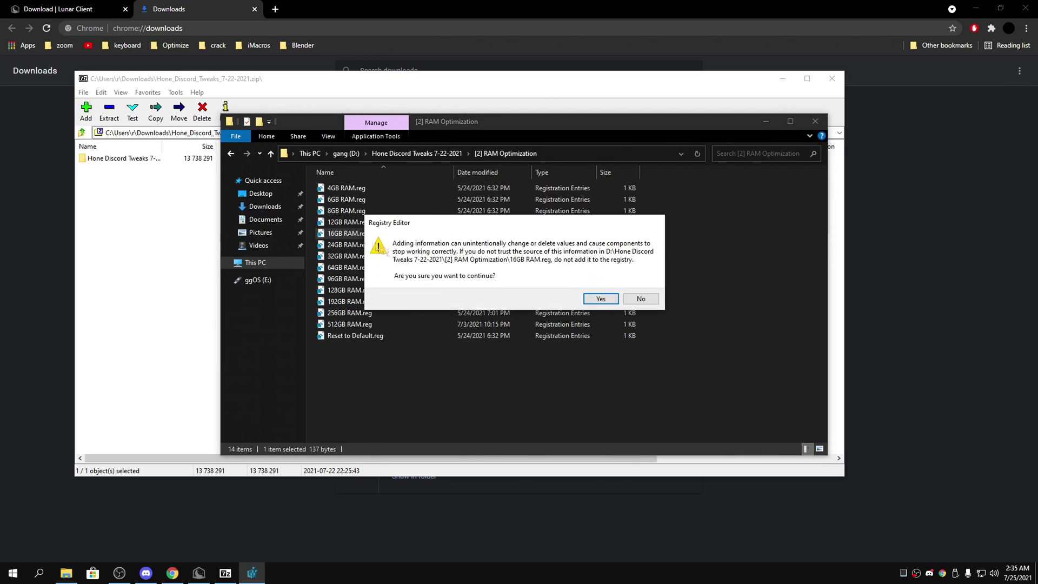
click(601, 297)
- Run the [3] Timer Resolution Service script as administrator
click(643, 288)
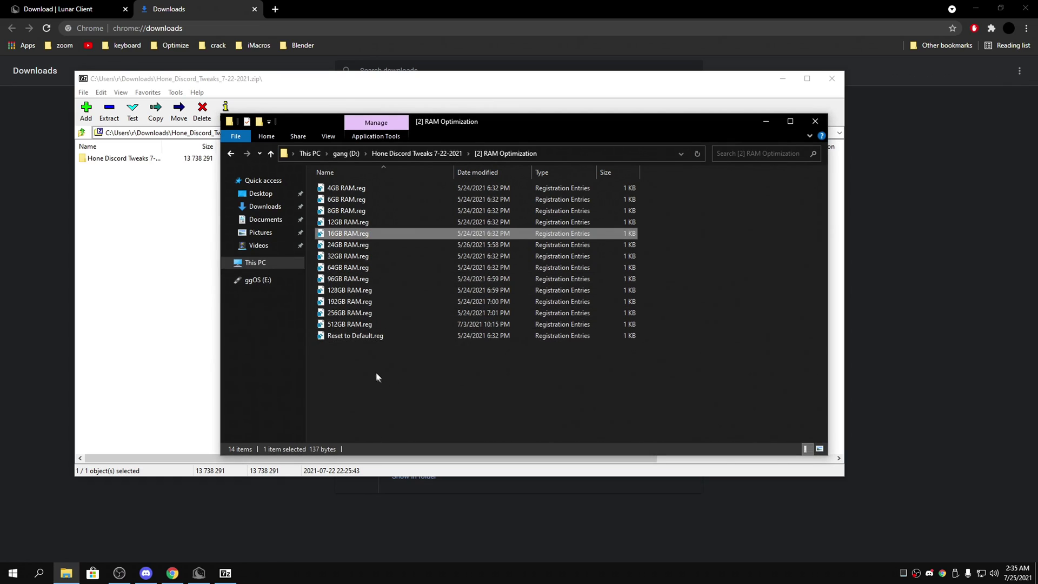
click(358, 338)
key(BackSpace)
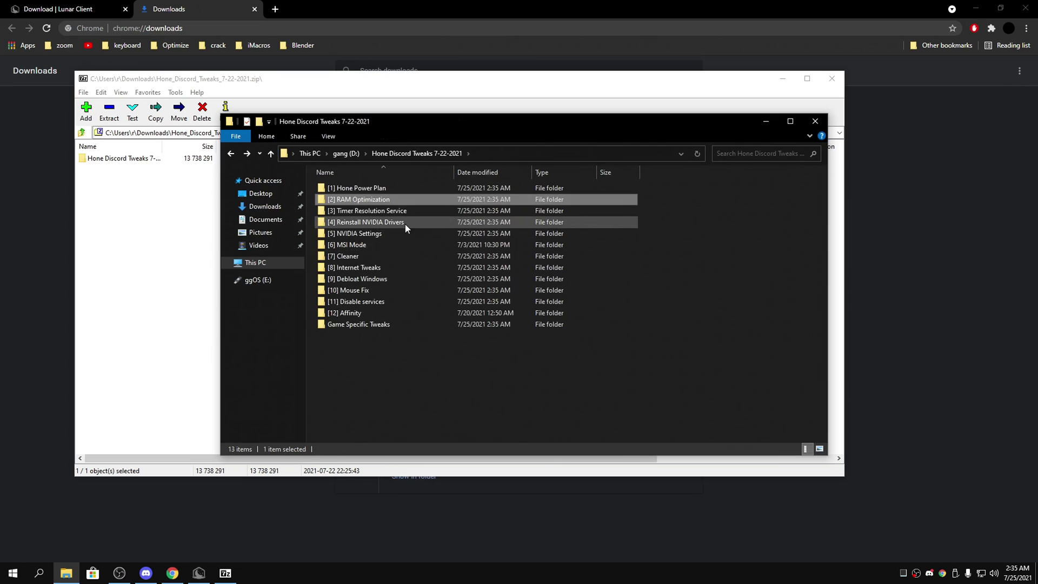
double_click(403, 209)
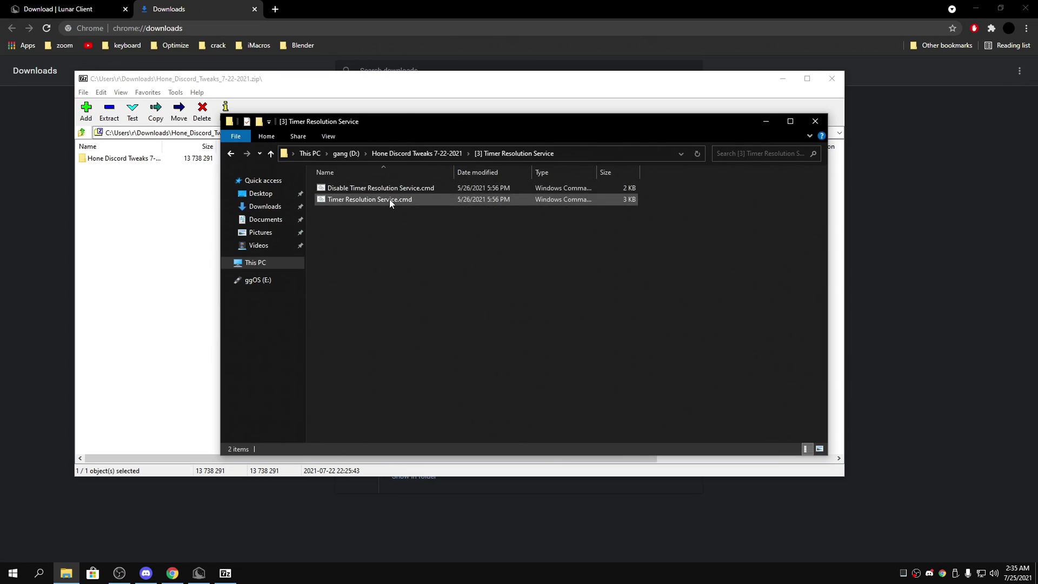
right_click(389, 199)
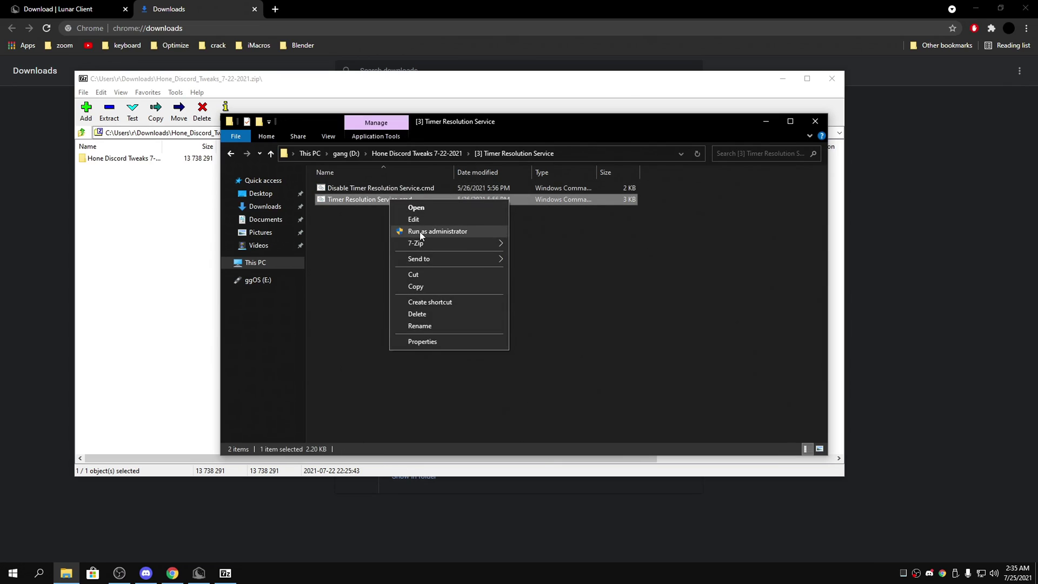
click(420, 232)
- Install the Visual Basic/C++ Redistributable runtime through to Finish
click(751, 309)
key(BackSpace)
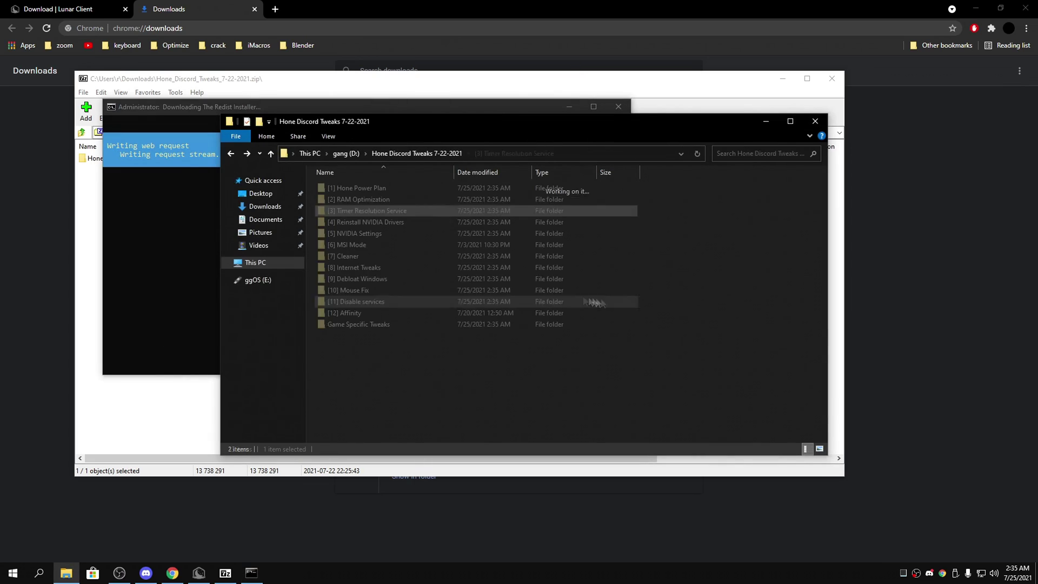
double_click(420, 221)
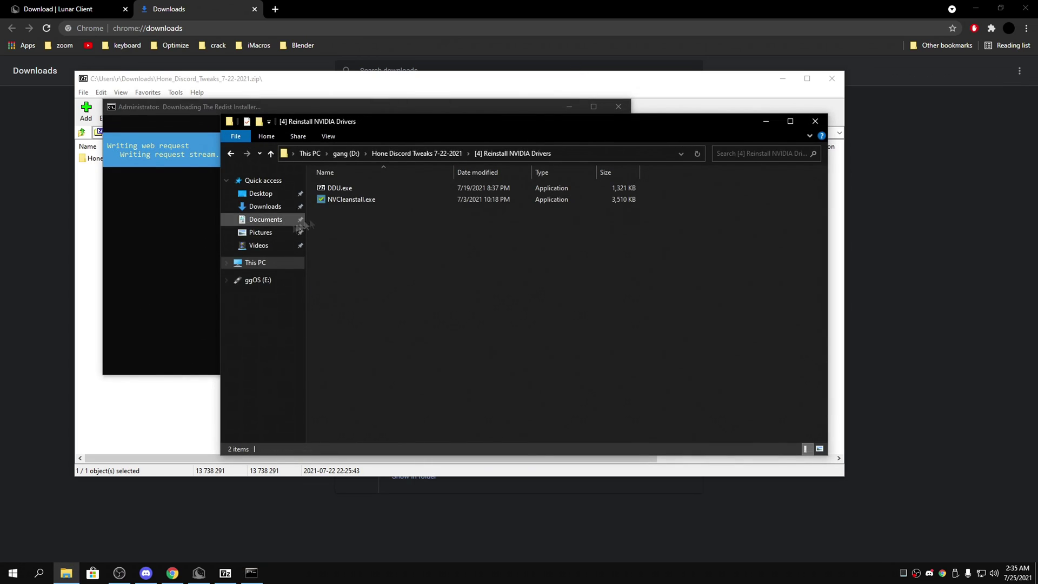
key(BackSpace)
click(146, 242)
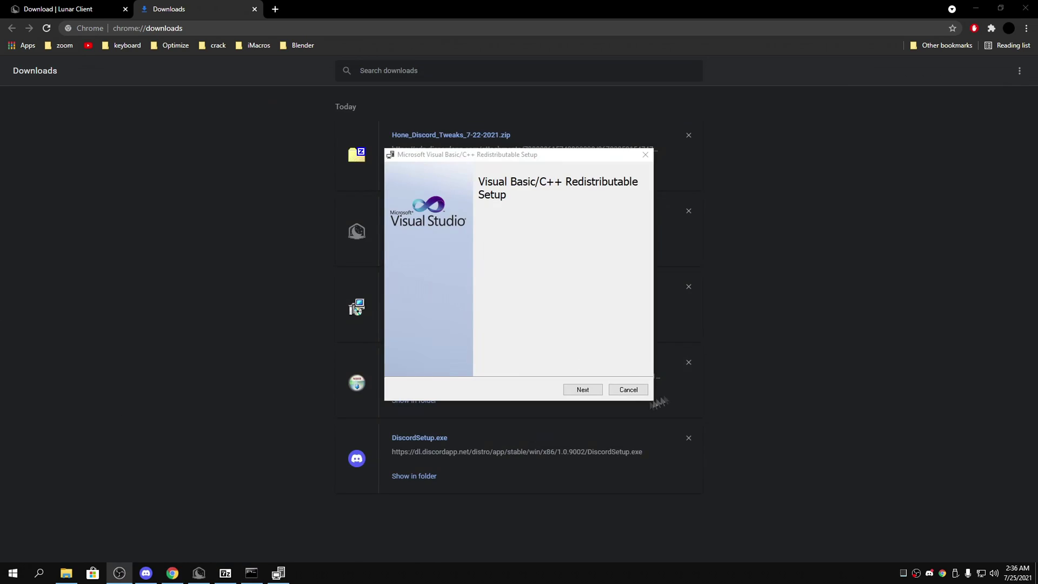
click(576, 391)
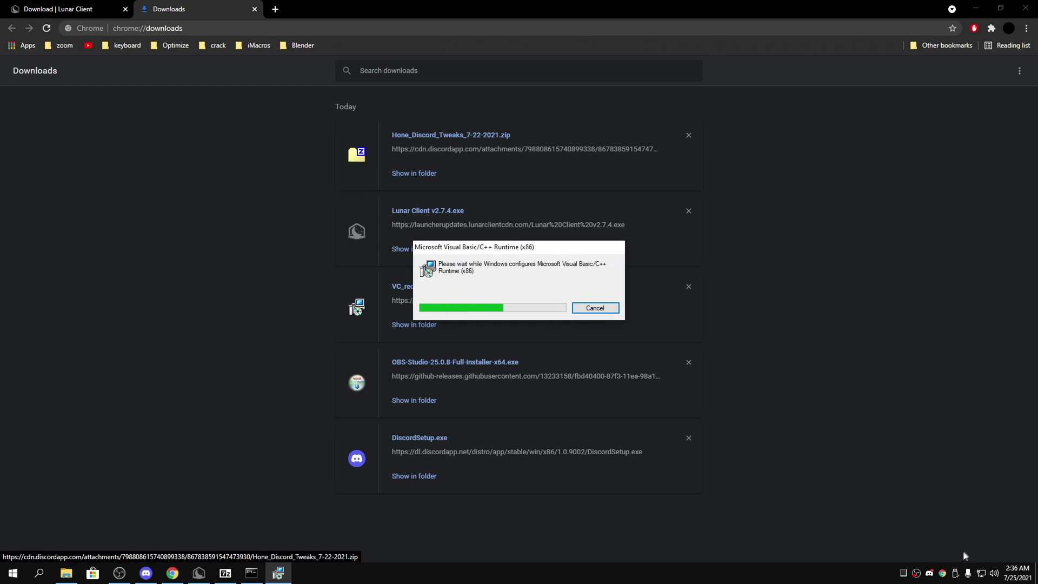
right_click(942, 573)
click(947, 560)
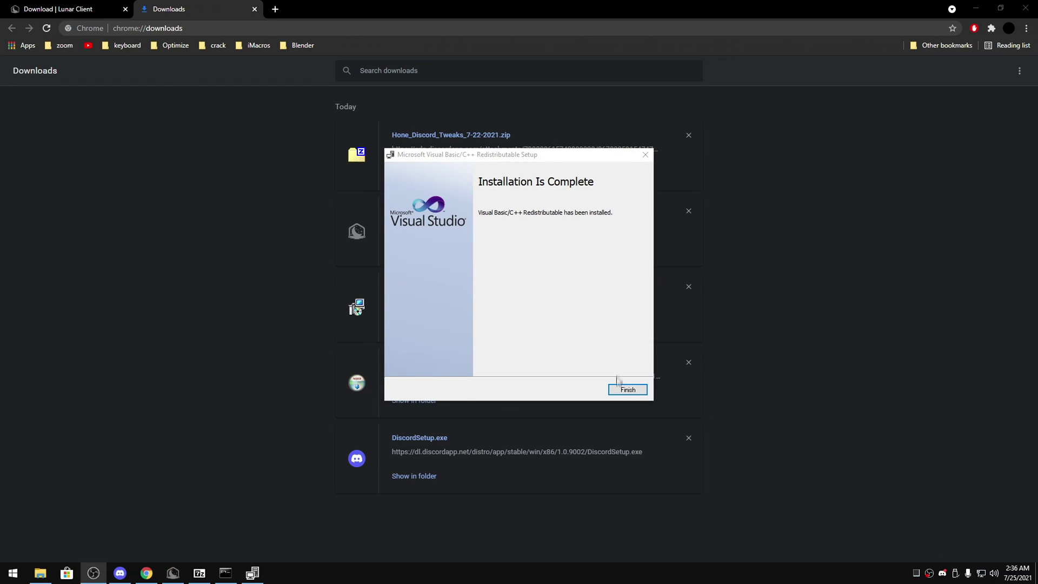
click(627, 389)
- Import the Hone NVIDIA control panel settings by running NPI\Import NVCP settings.cmd as administrator
click(40, 573)
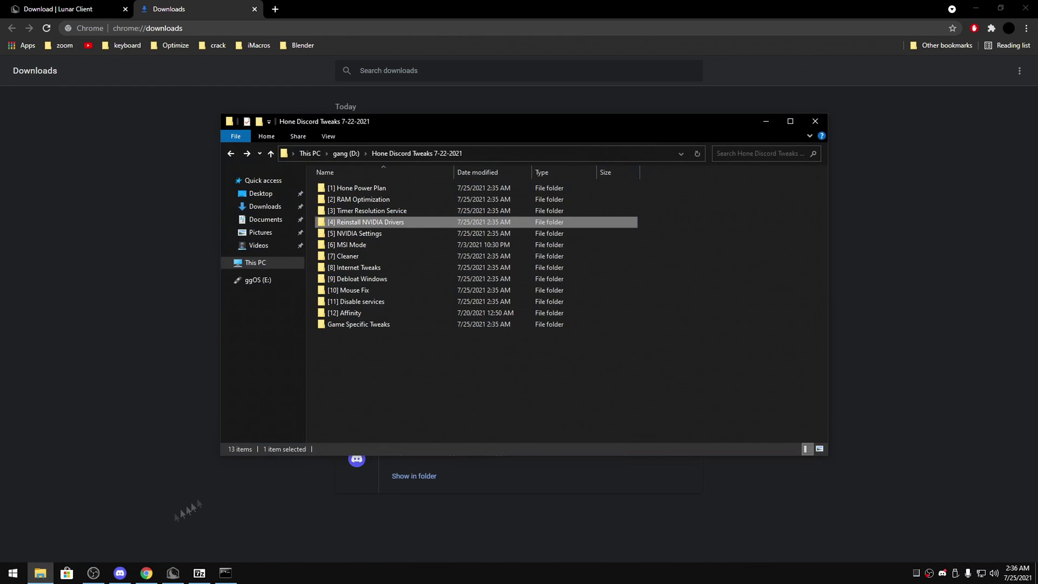
double_click(371, 234)
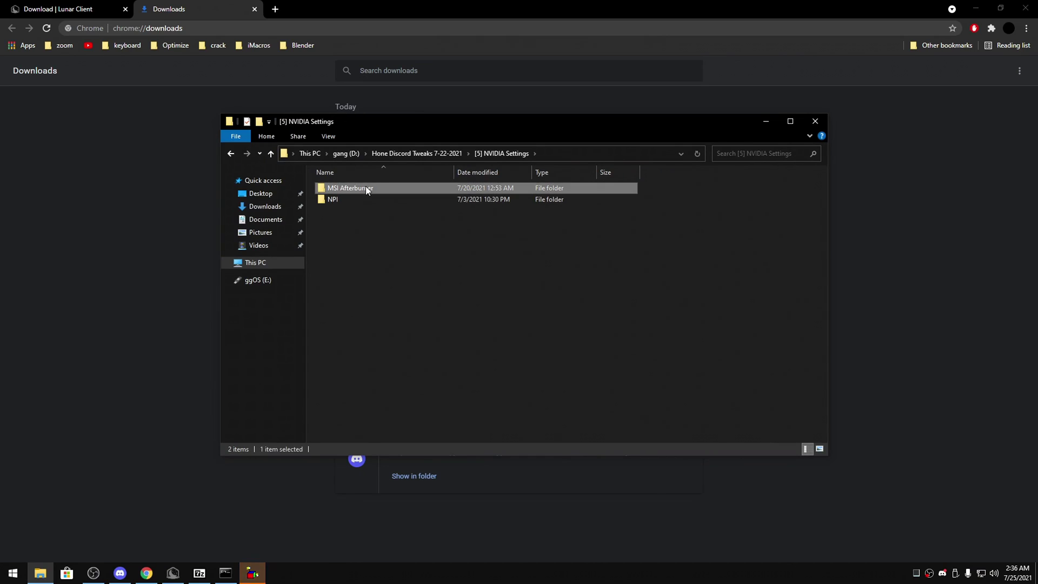
double_click(363, 200)
right_click(375, 185)
click(391, 217)
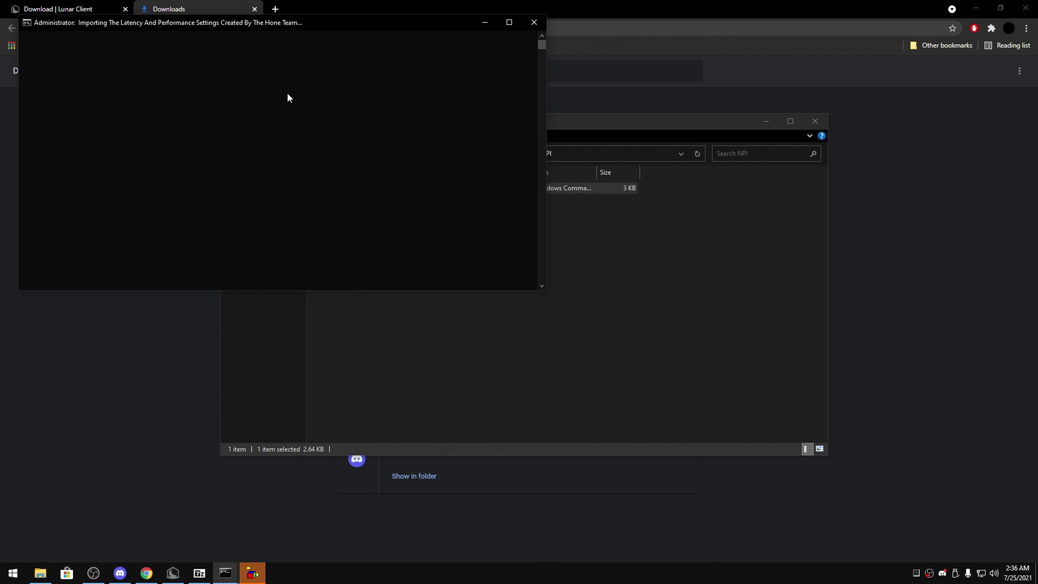
click(622, 332)
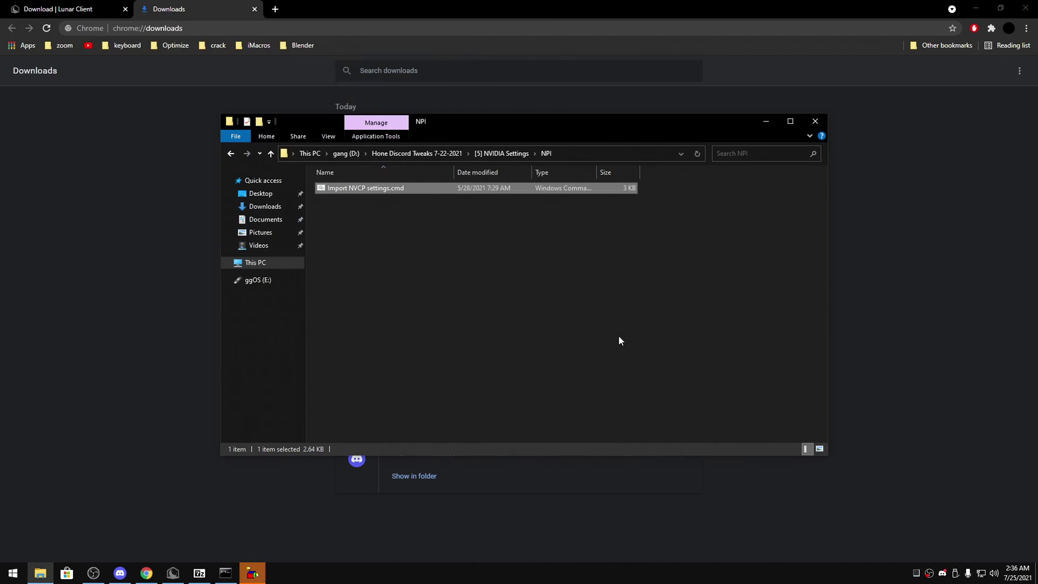
- Browse the MSI Afterburner and [6] MSI Mode folders, then open [7] Cleaner
key(alt+Up)
key(alt+Up)
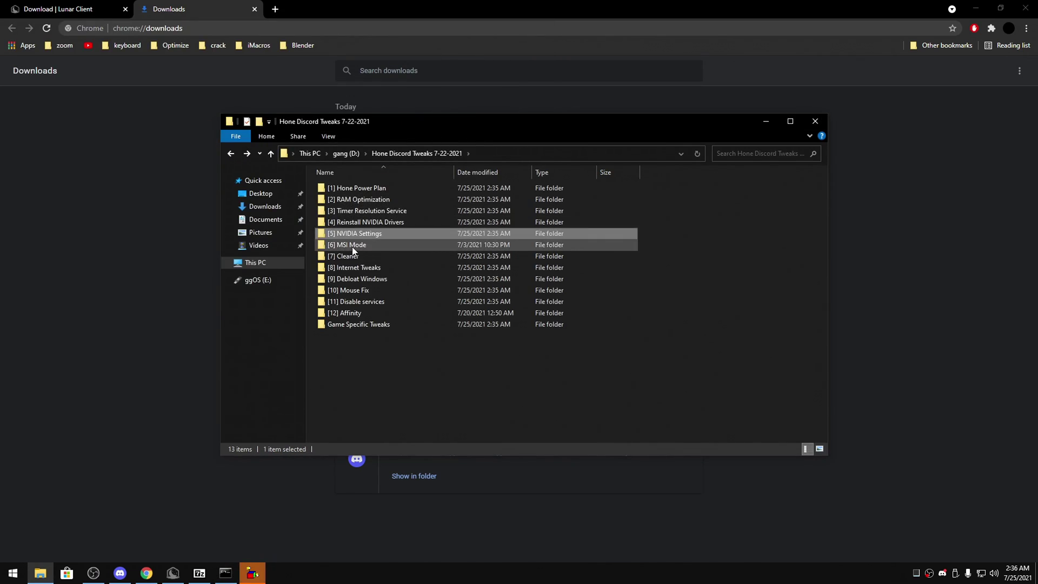
double_click(359, 232)
double_click(364, 187)
key(alt+Up)
key(alt+Up)
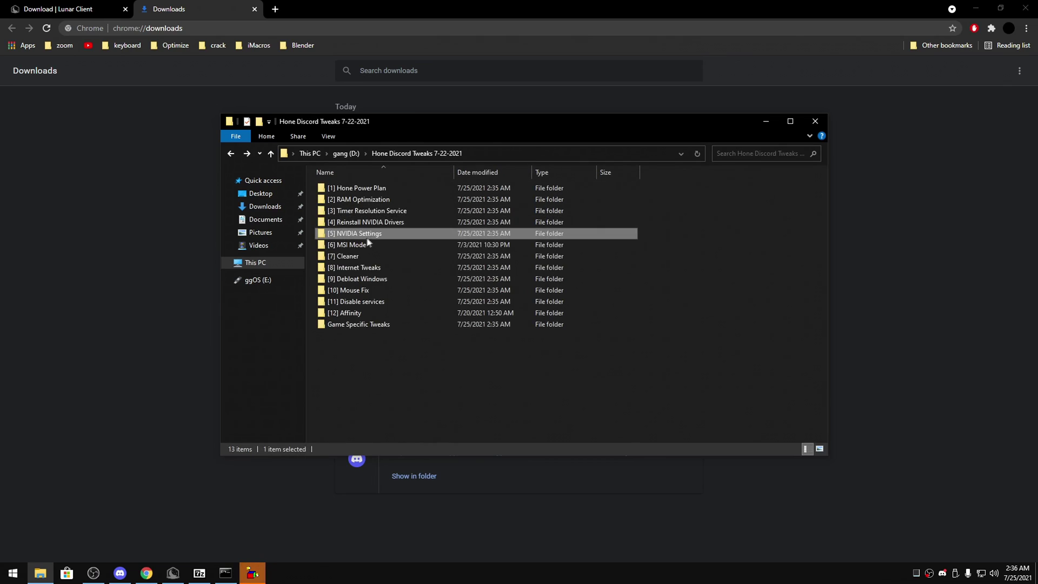
double_click(372, 246)
key(alt+Up)
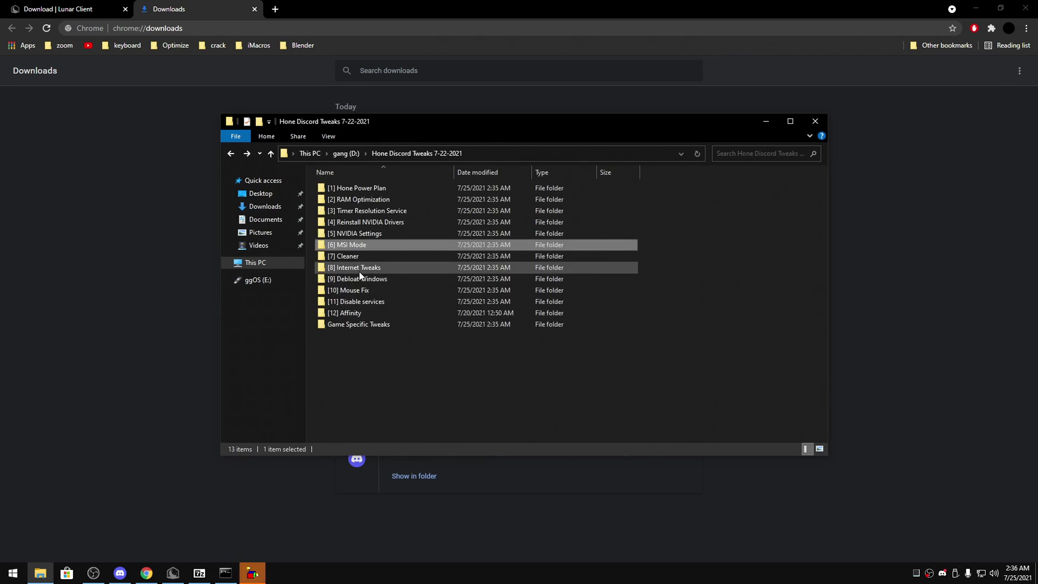
double_click(365, 257)
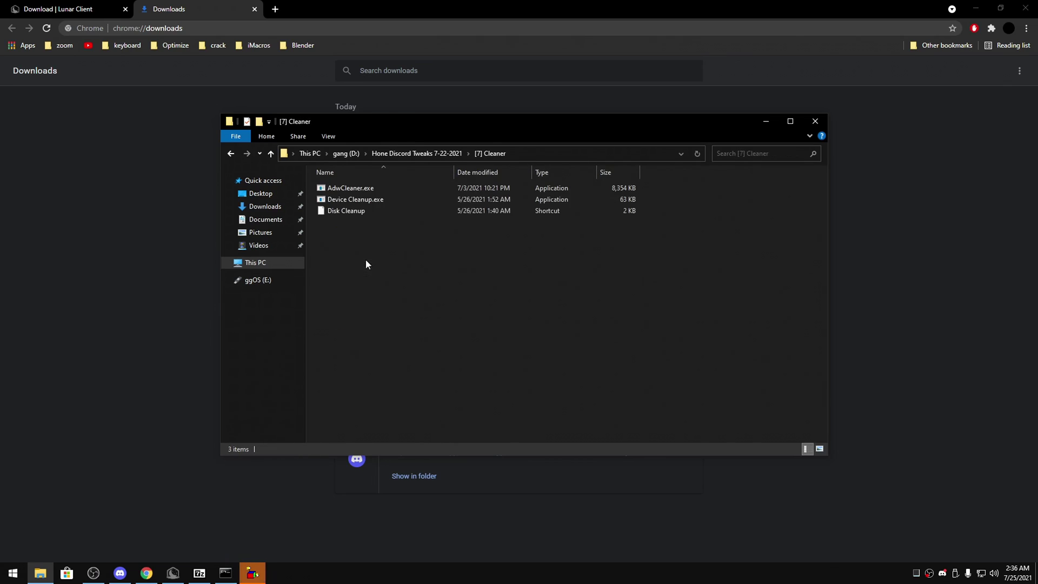
click(402, 187)
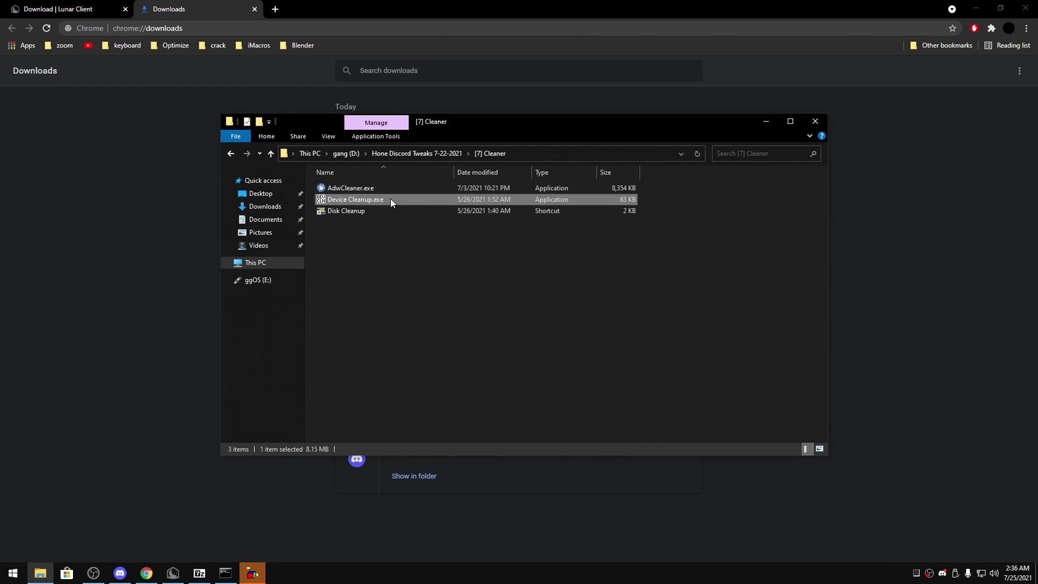
- Remove all 53 non-present devices with Device Cleanup.exe run as administrator
right_click(391, 199)
click(400, 219)
click(321, 171)
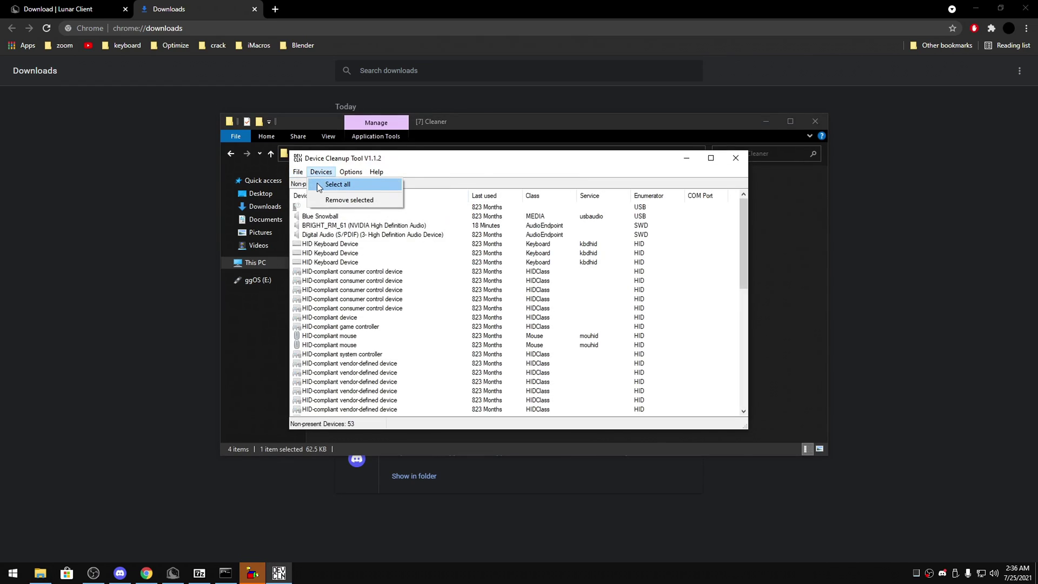
click(330, 186)
click(298, 171)
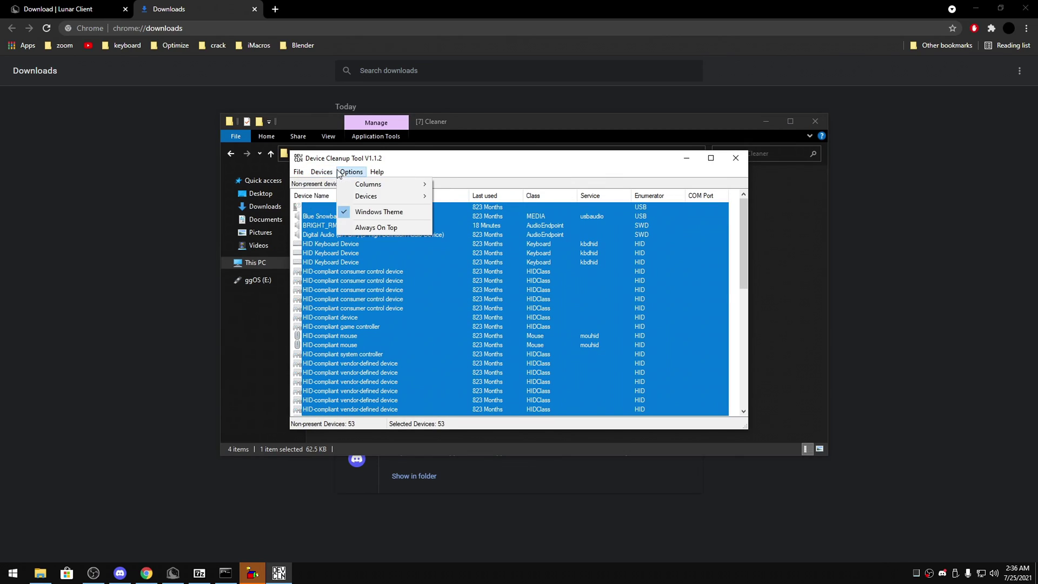
mouse_move(325, 173)
click(349, 199)
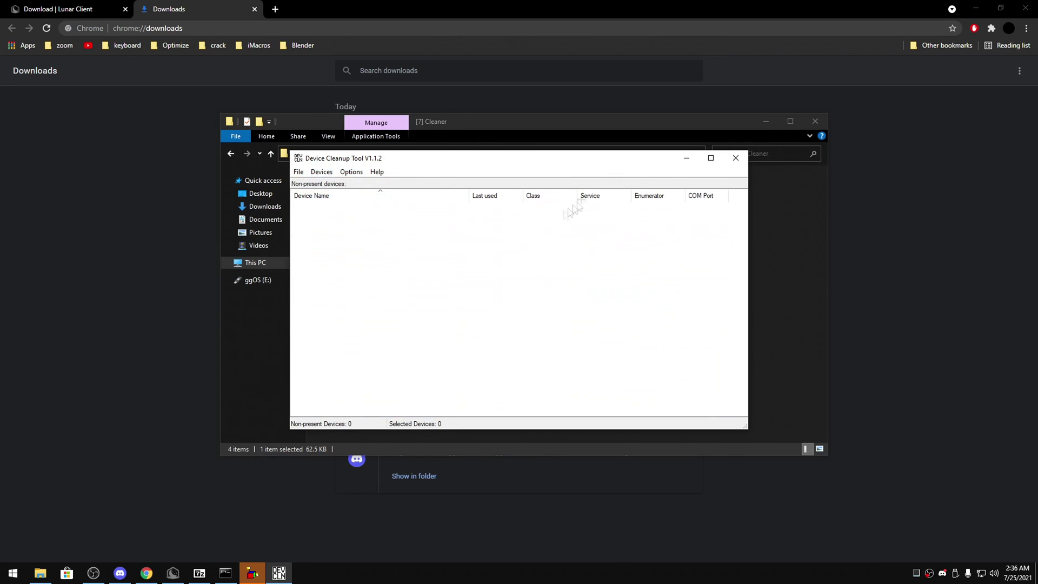
click(736, 158)
- Disable Nagle's algorithm by running [8] Internet Tweaks\[1] Disable Nagling as administrator
key(BackSpace)
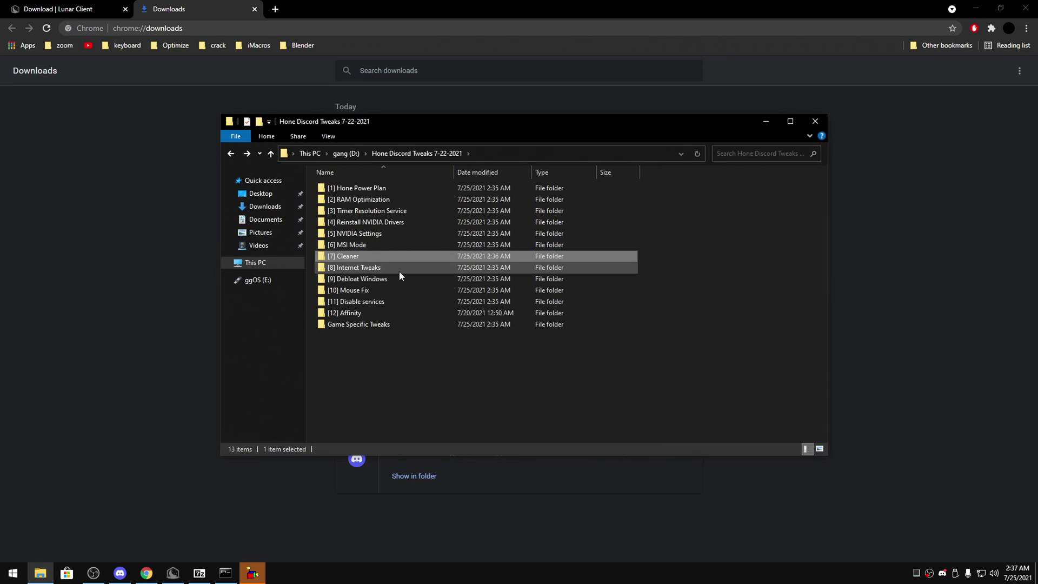
double_click(400, 268)
click(388, 186)
right_click(388, 186)
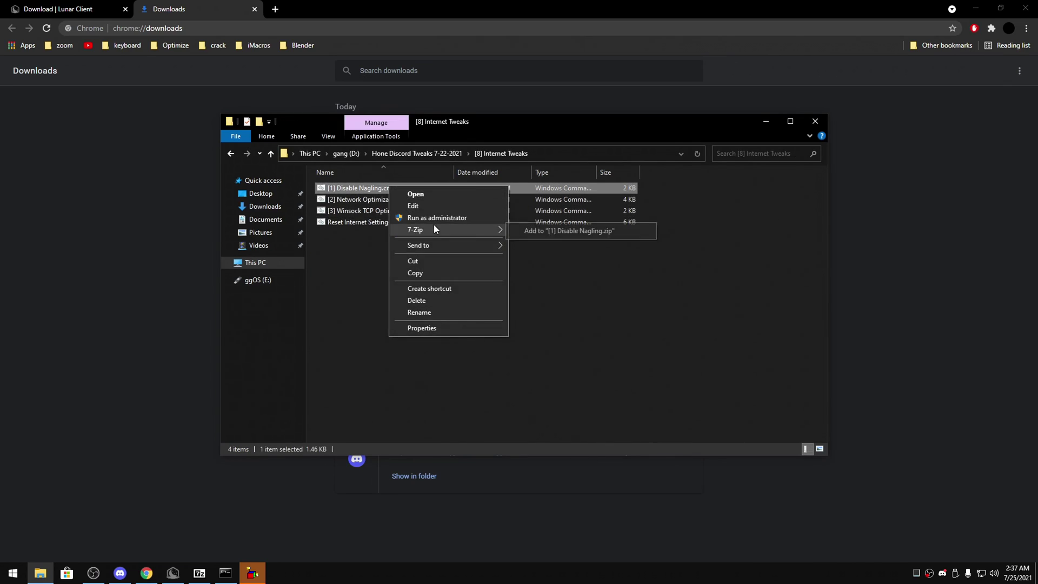
click(438, 217)
click(589, 331)
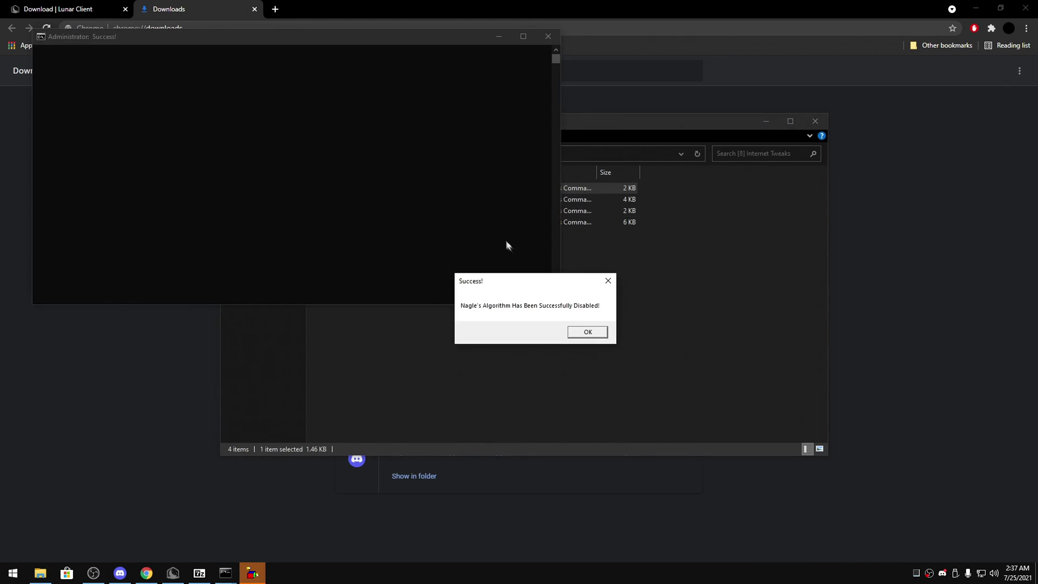
- Run the Network Optimization and Winsock TCP Optimizer scripts as administrator
right_click(413, 198)
click(465, 230)
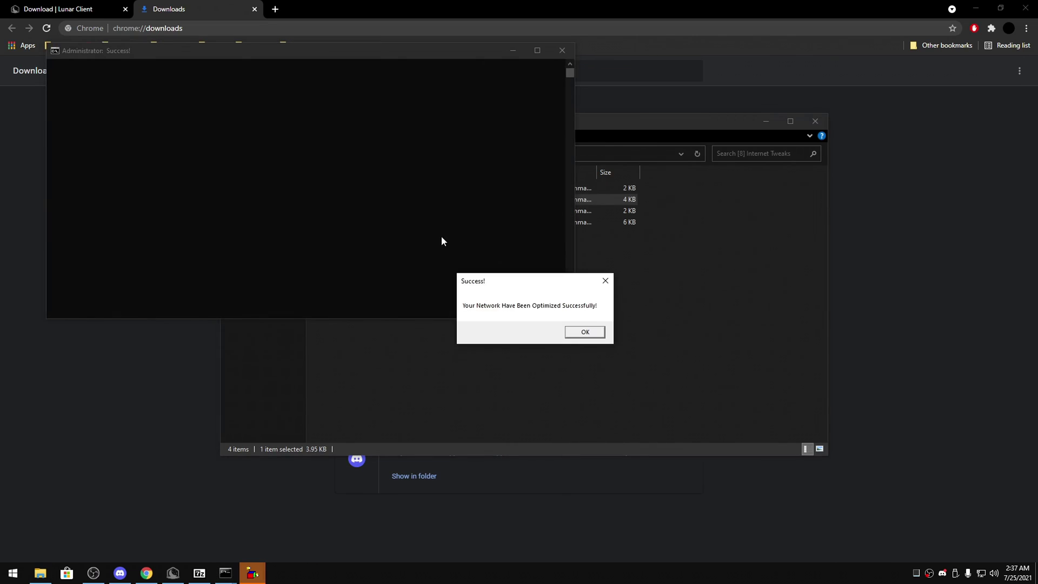
key(Return)
right_click(448, 212)
click(423, 210)
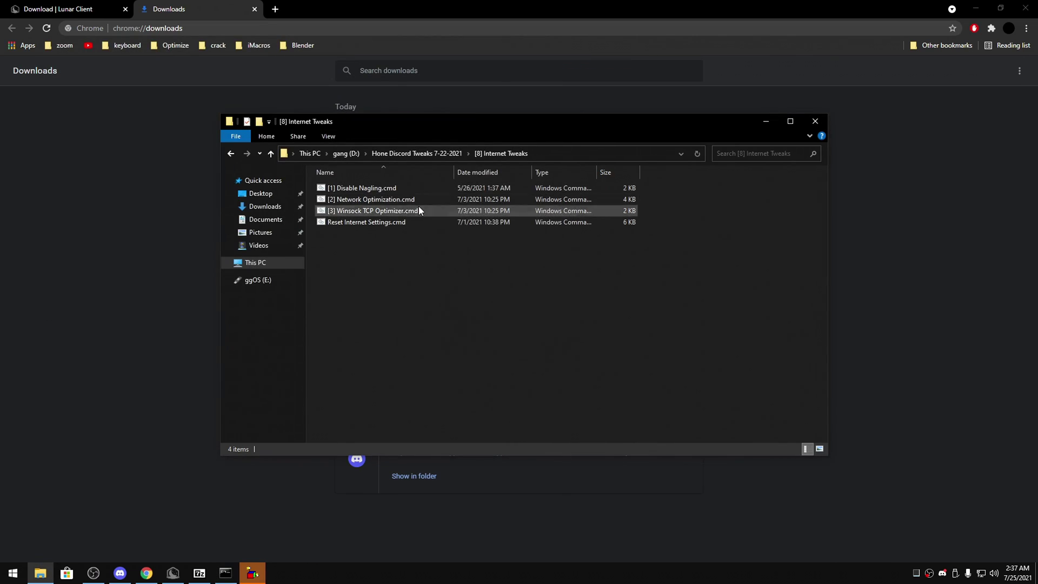
right_click(423, 211)
click(474, 236)
key(Return)
- Run the [9] Debloat Windows Anti-Tracking script as administrator
key(BackSpace)
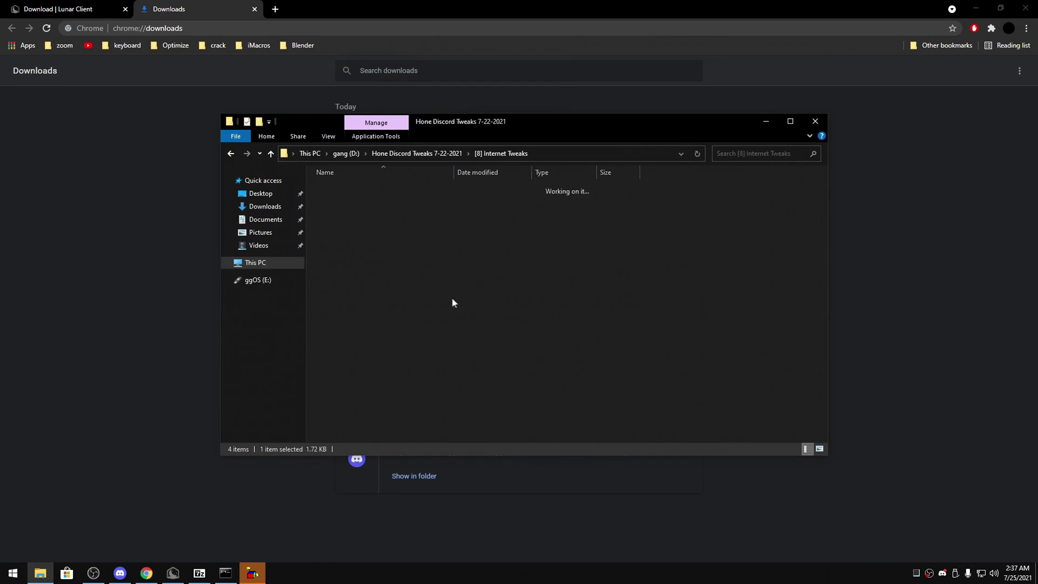
double_click(381, 275)
click(378, 191)
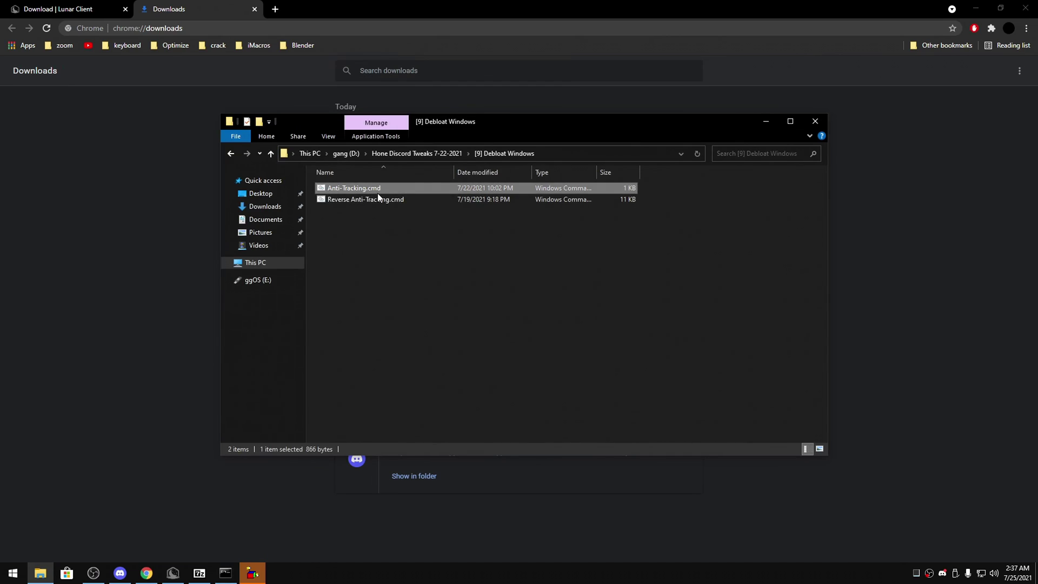
right_click(378, 191)
click(407, 224)
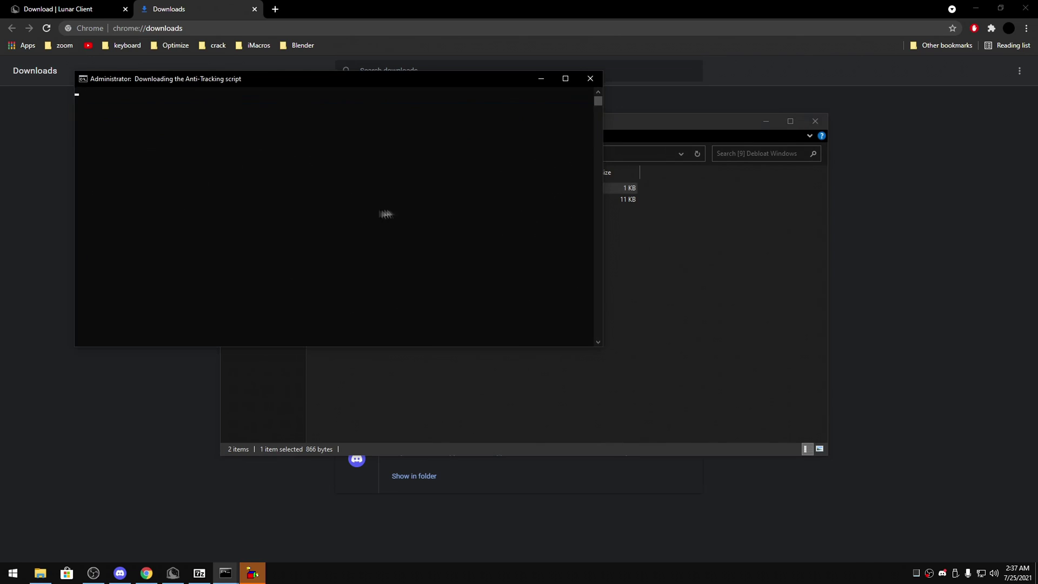
click(604, 367)
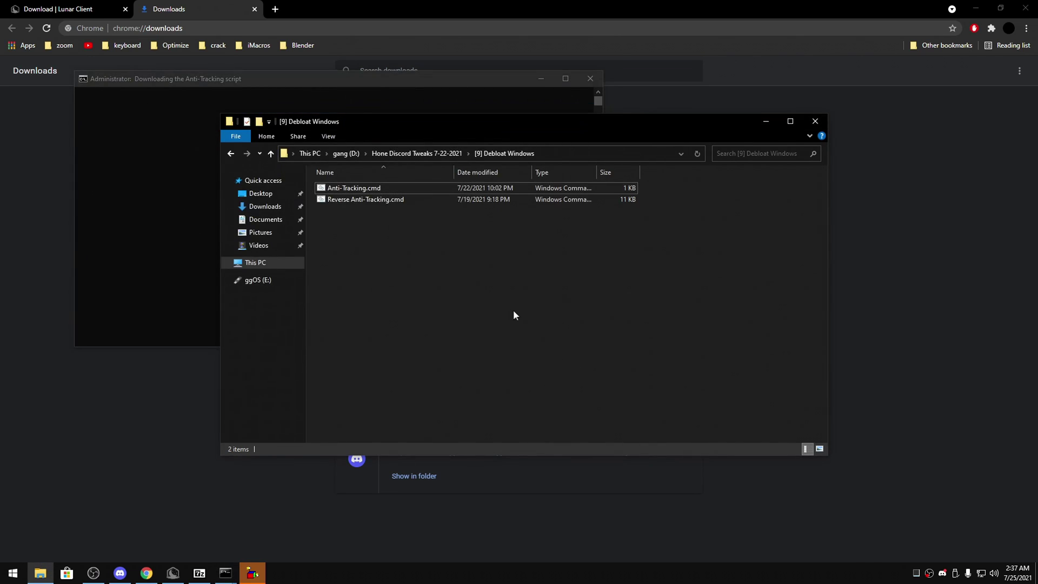
key(BackSpace)
- Open the Mouse Fix Automated Version folder and acknowledge the Anti-Tracking service success message
double_click(381, 292)
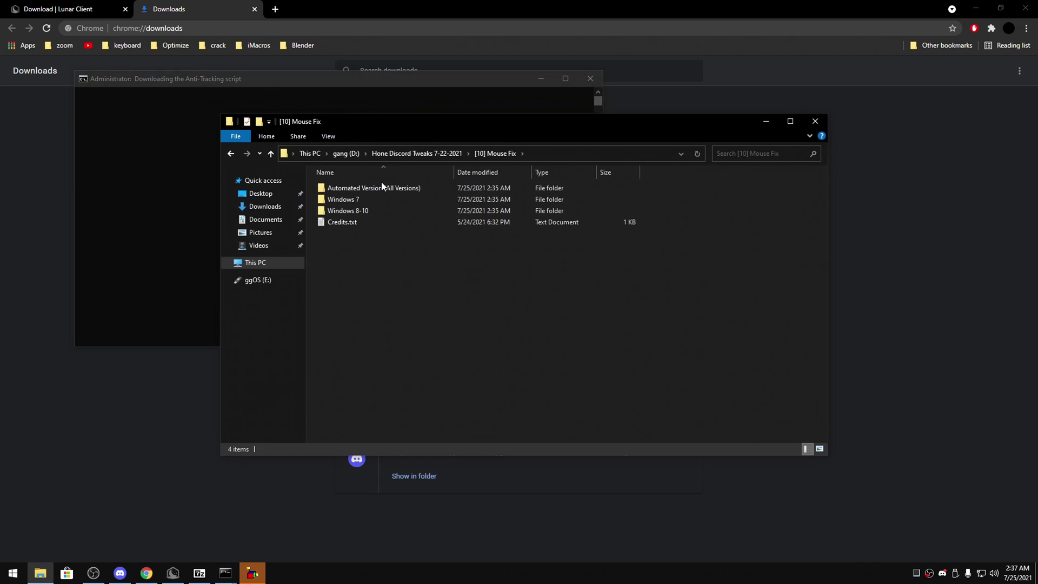
double_click(376, 190)
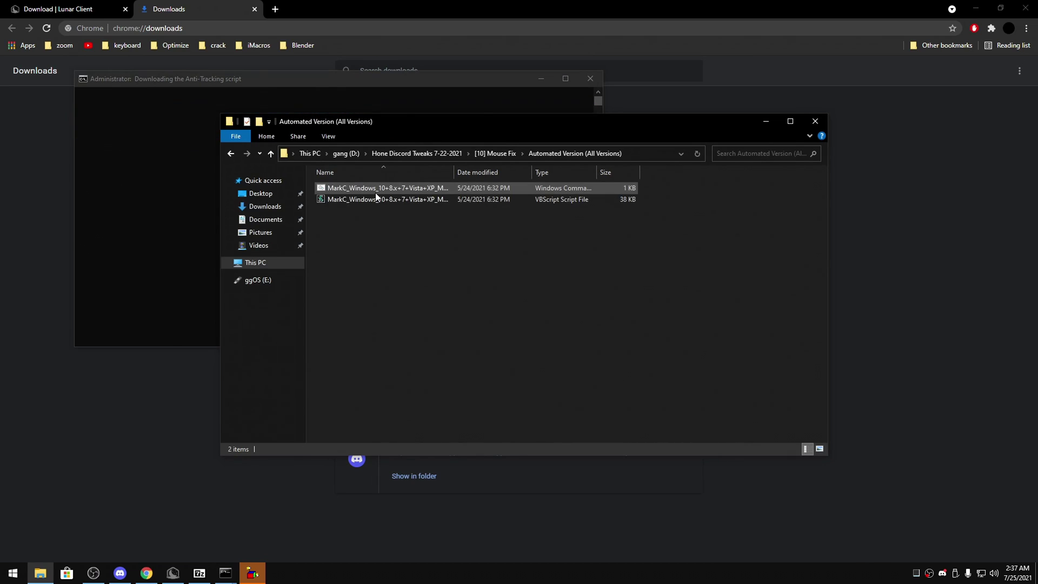
click(375, 190)
key(BackSpace)
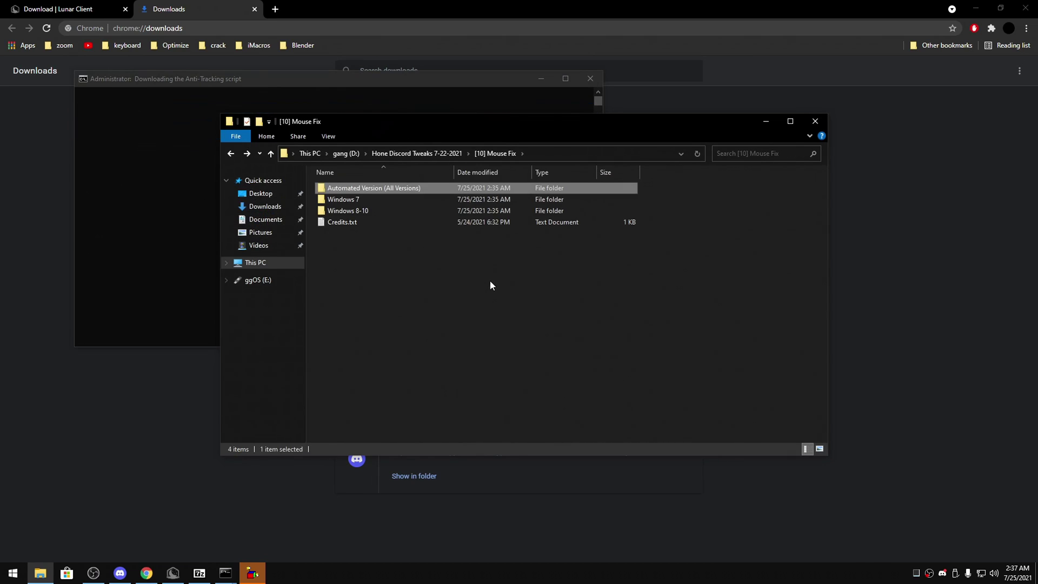
key(alt+Left)
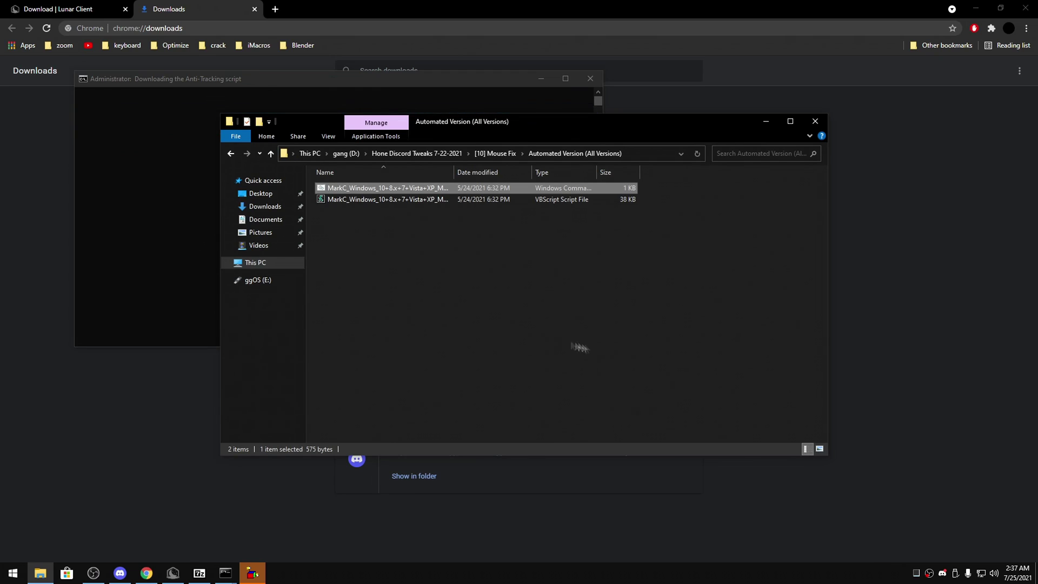
click(190, 289)
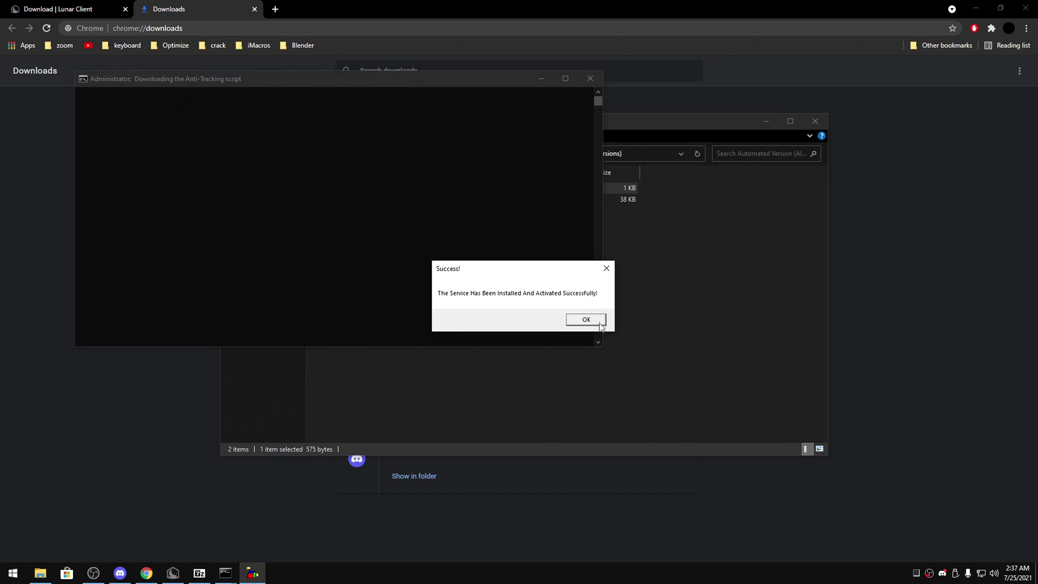
click(599, 323)
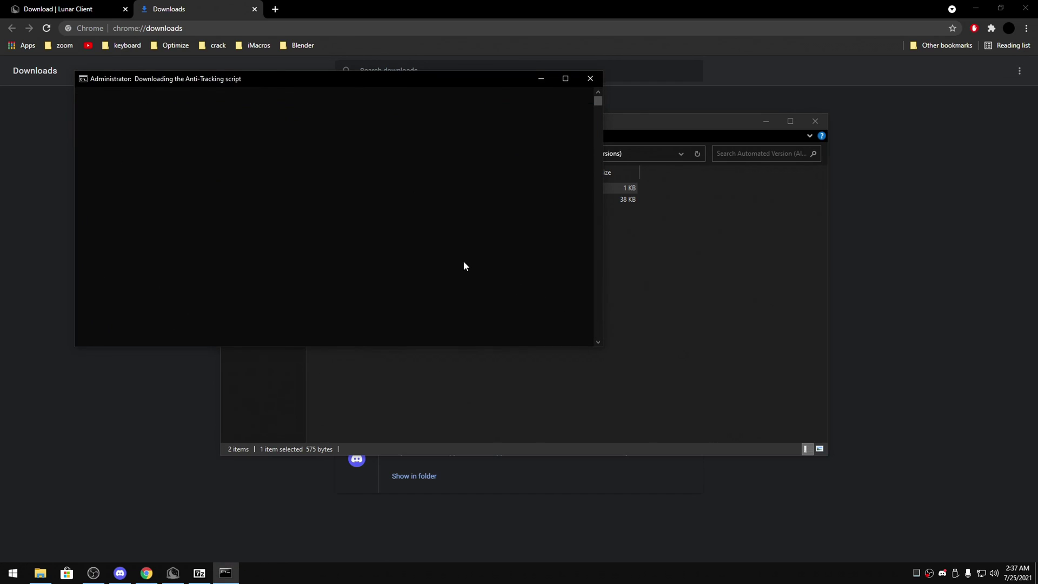
- Generate the MarkC mouse fix for Windows 10, keeping current pointer speed and scaling, and save it
click(590, 78)
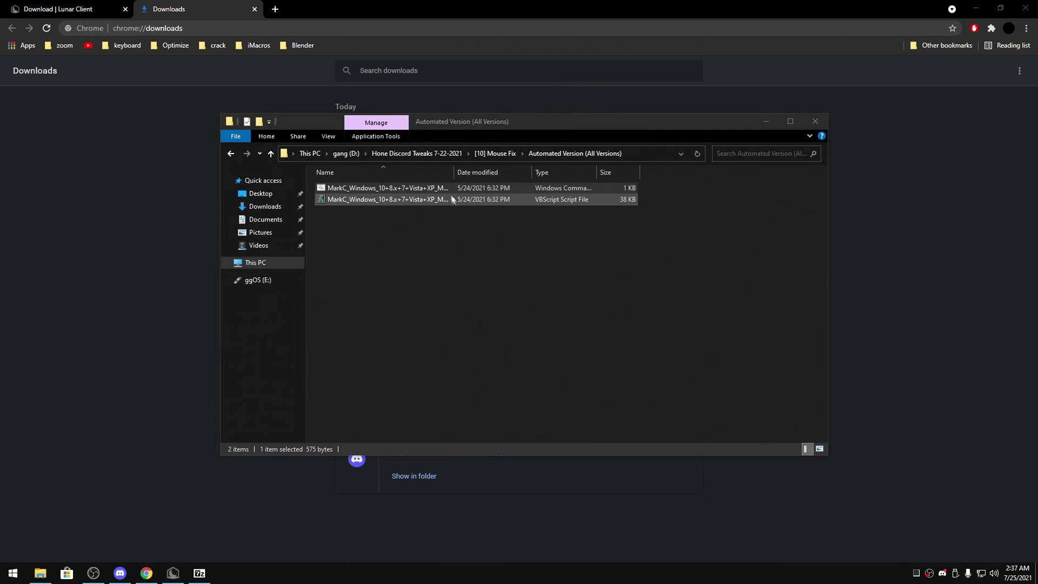
right_click(445, 188)
click(453, 218)
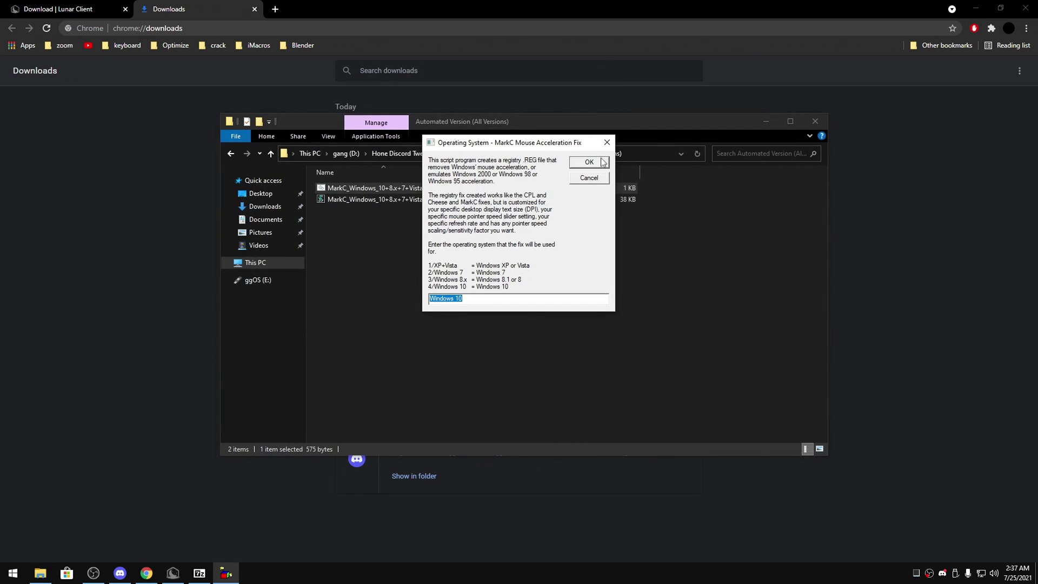
click(602, 162)
click(589, 183)
click(589, 182)
click(589, 183)
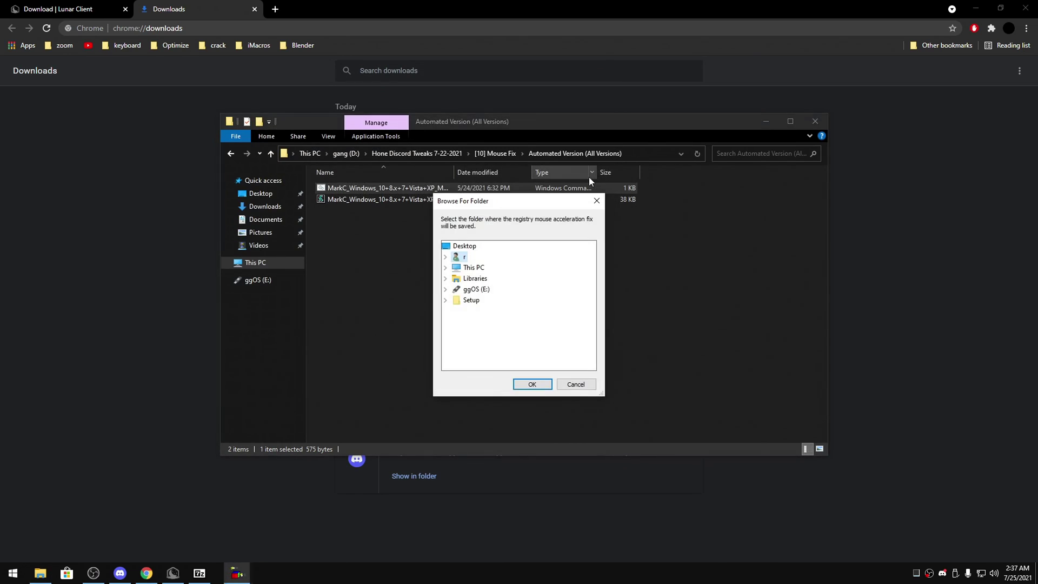
key(Return)
- Merge the saved mouse acceleration fix into the registry
click(582, 181)
key(Return)
key(Return)
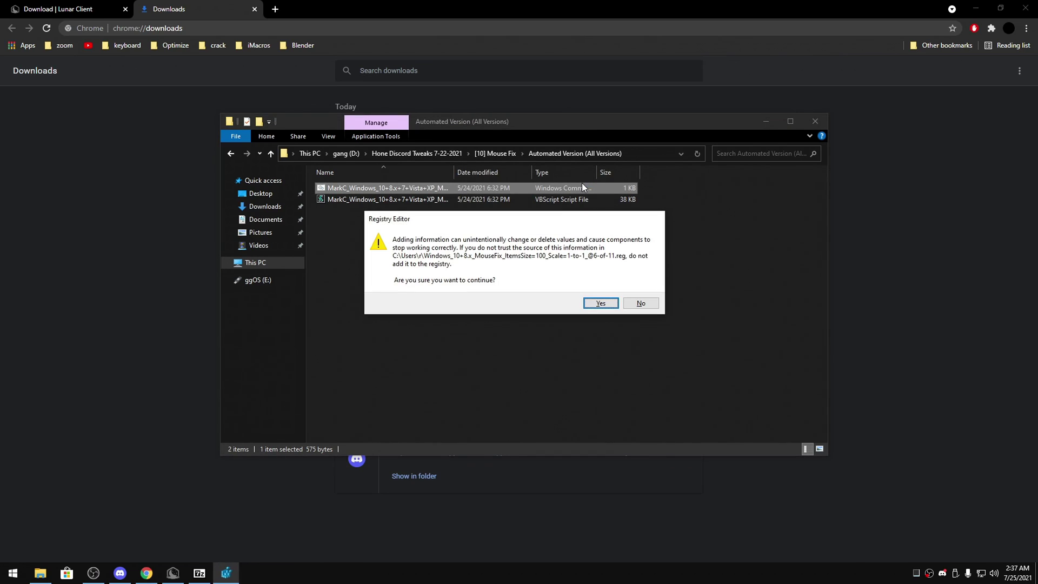
key(Return)
key(Return)
key(BackSpace)
key(BackSpace)
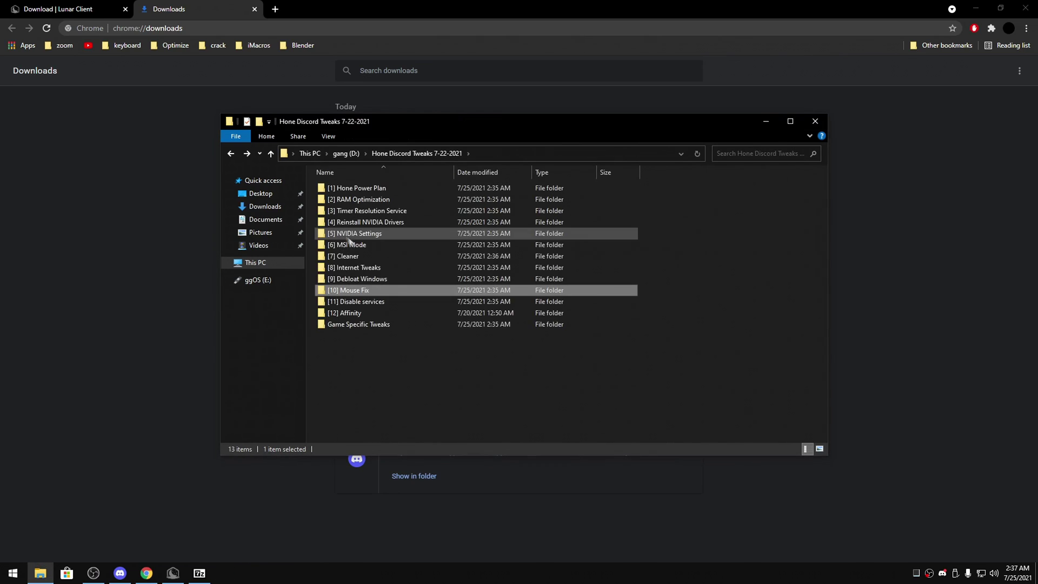
double_click(357, 301)
right_click(386, 188)
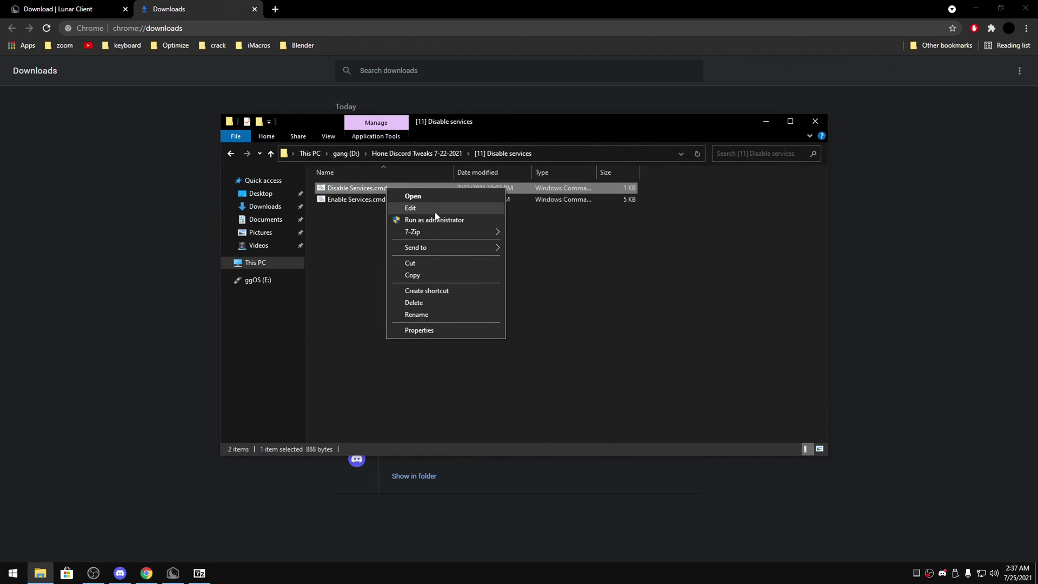
- Run Disable Services.cmd as administrator, check the [12] Affinity and Game Specific Tweaks folders, then minimize Explorer
click(405, 220)
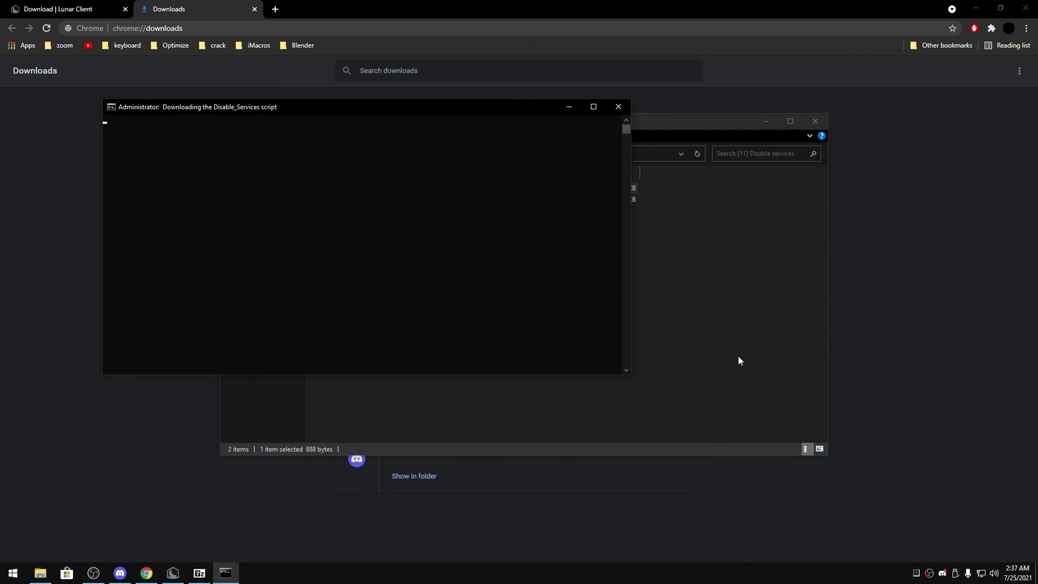
click(731, 333)
key(alt+Left)
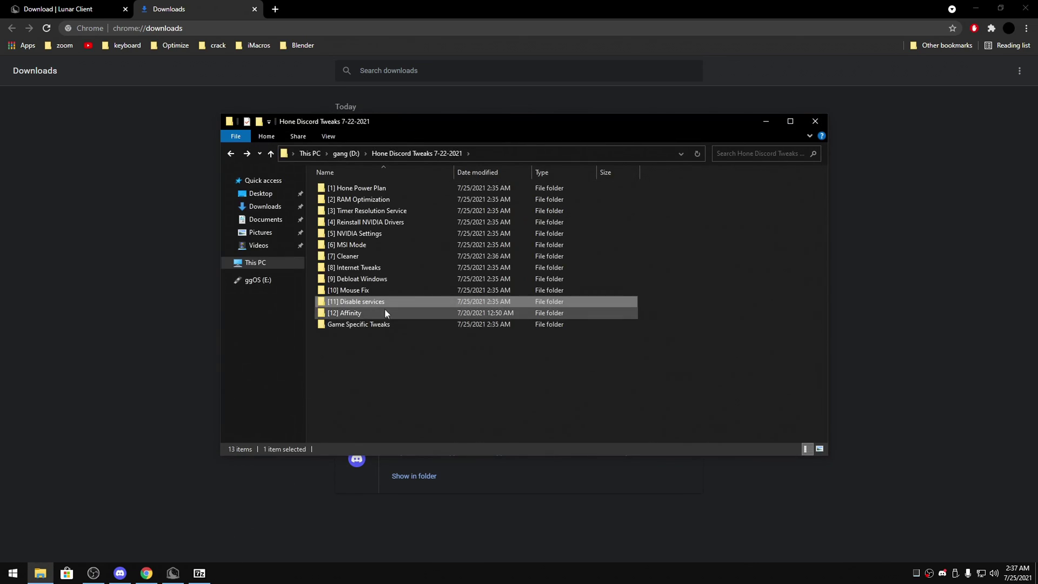
double_click(387, 313)
key(alt+Left)
double_click(371, 325)
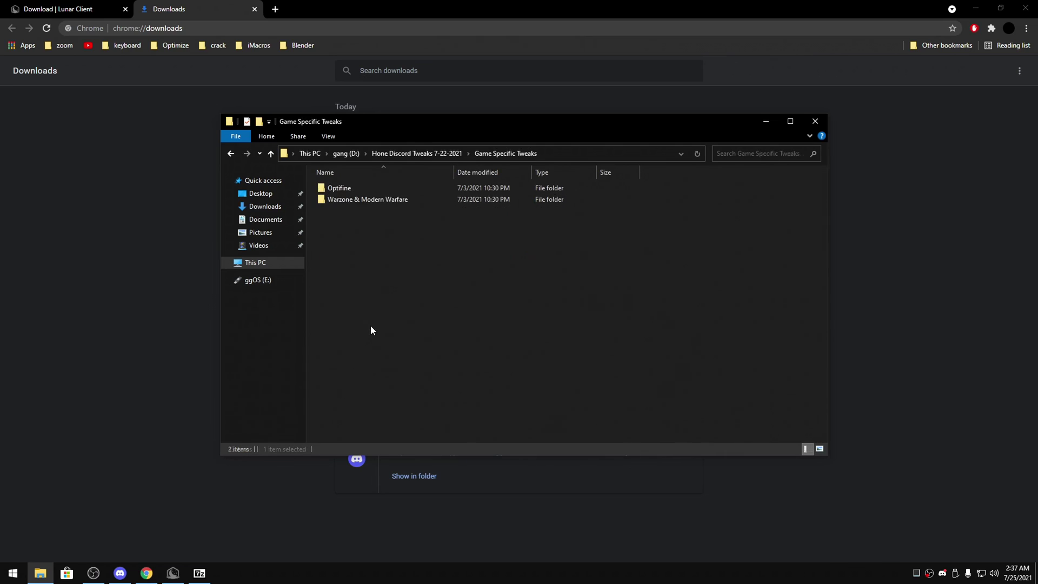
key(alt+Left)
click(207, 300)
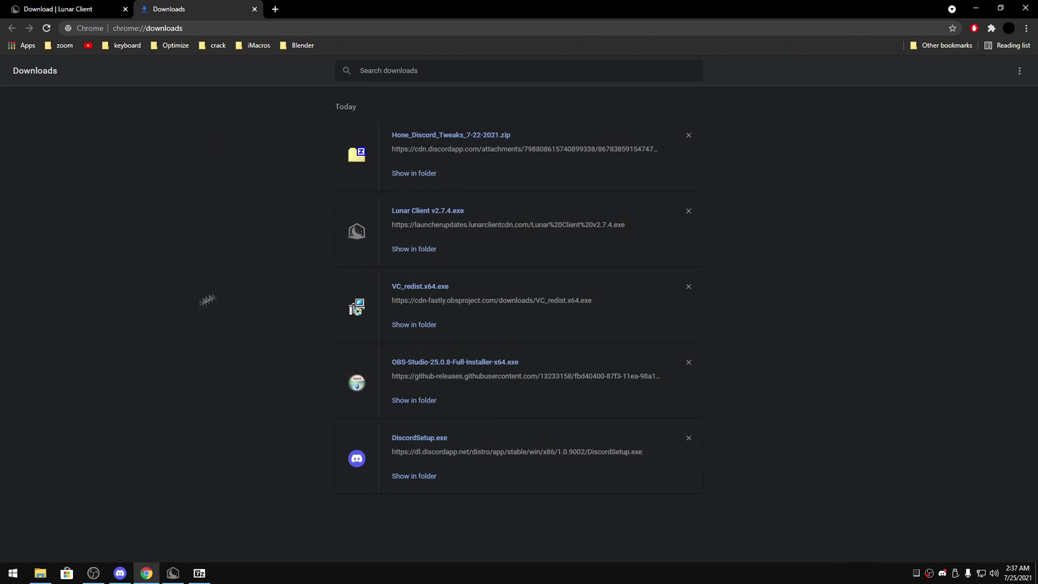
- Bring up Lunar Client, look over its Settings, then launch version 1.8 from Home
click(184, 575)
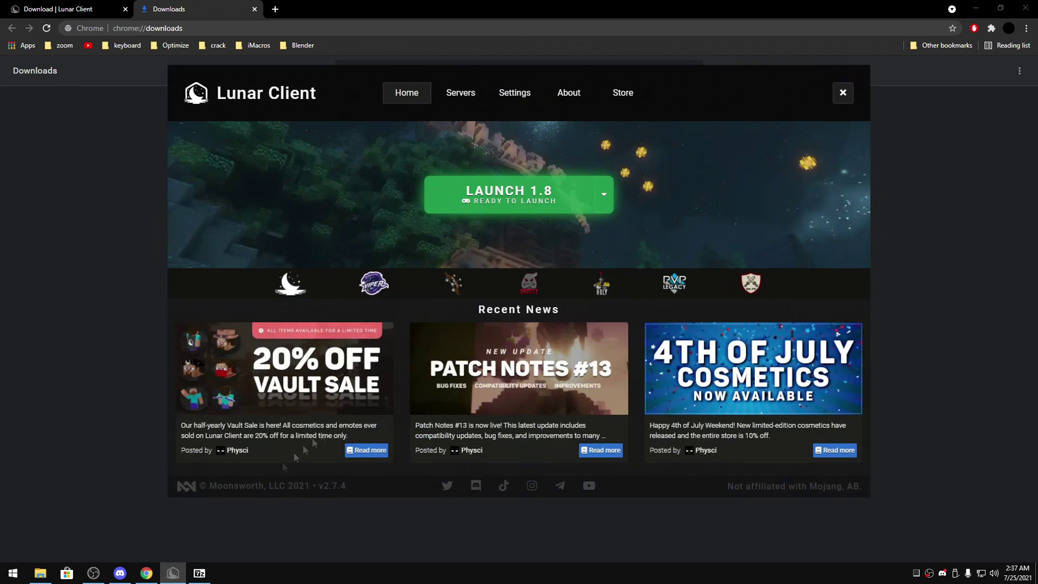
click(514, 93)
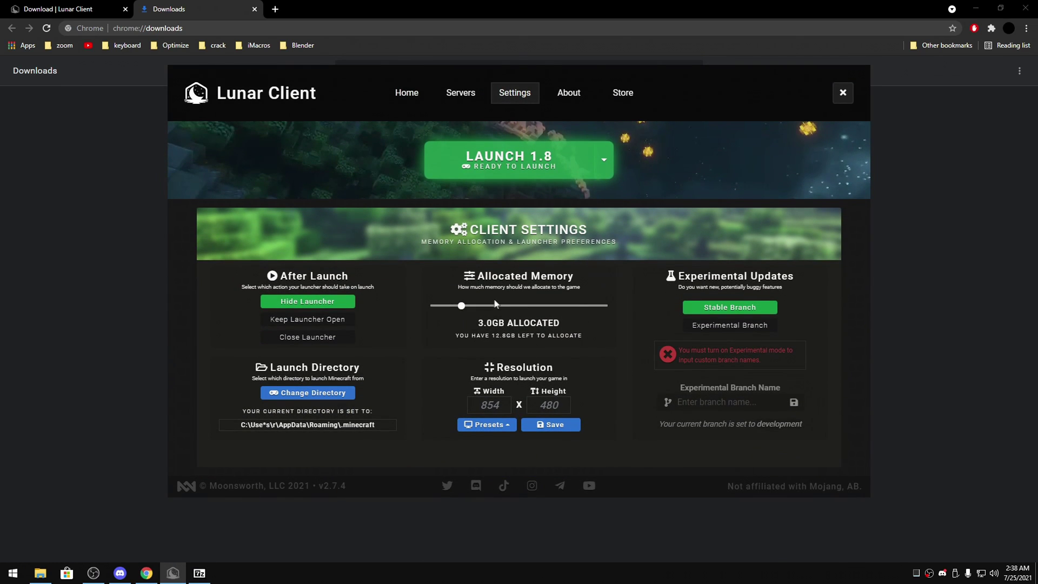
click(420, 100)
click(537, 203)
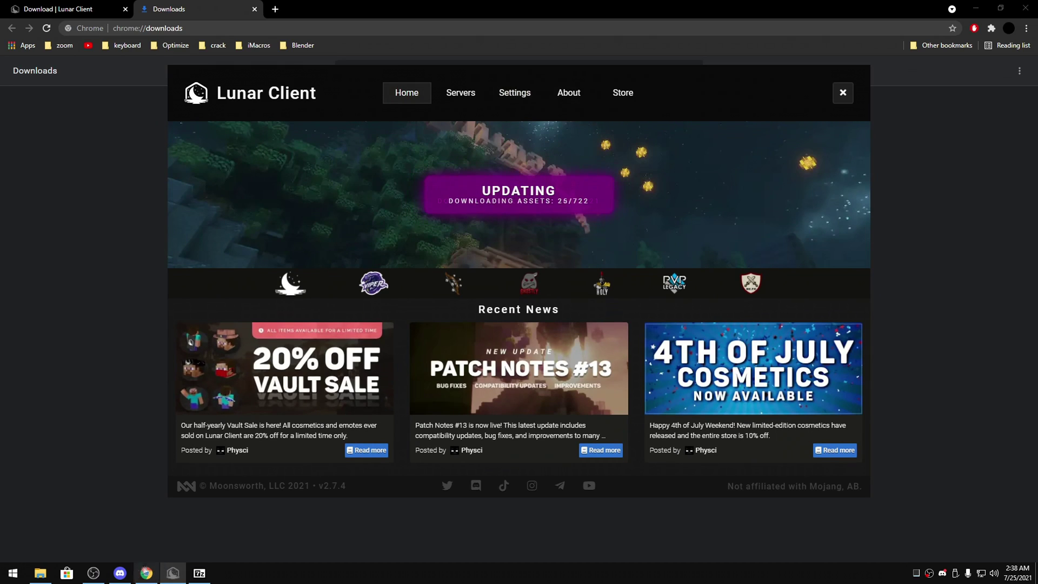
- Check Discord briefly, then return to Lunar Client to watch the 1.8 download progress
click(129, 573)
scroll(278, 396, down, 10)
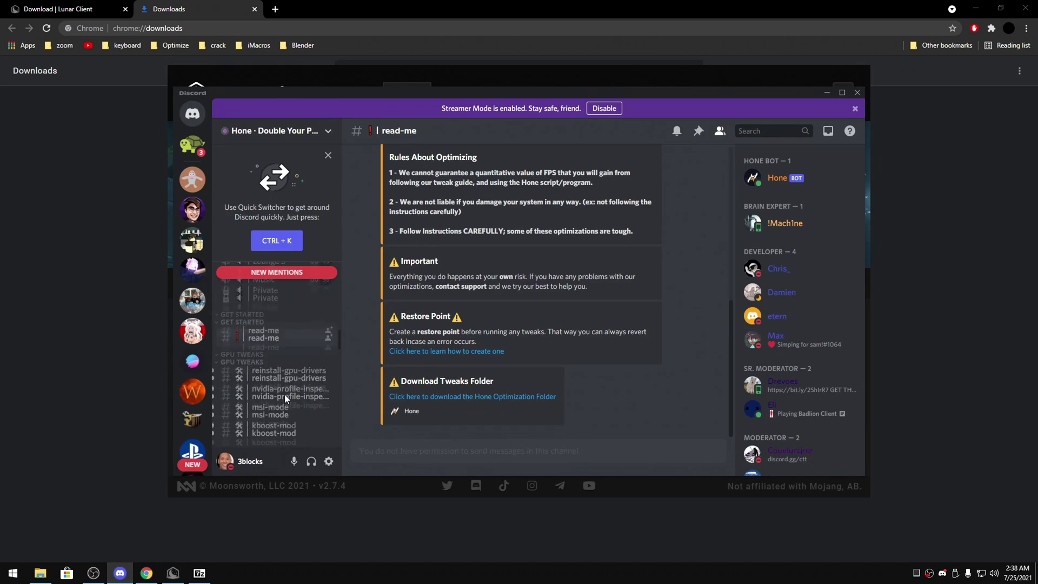
scroll(276, 413, up, 10)
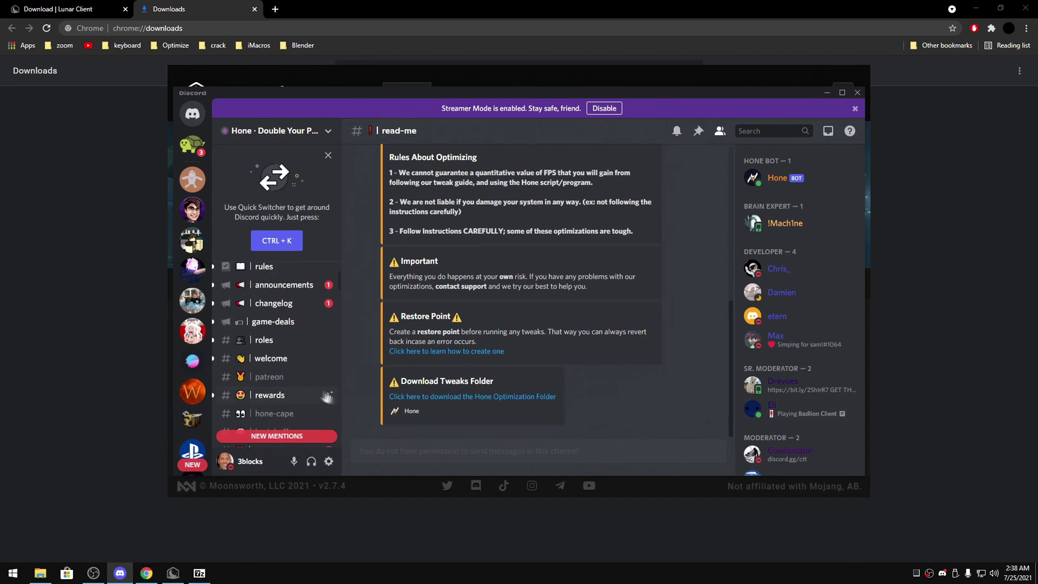
scroll(324, 396, down, 1)
click(174, 574)
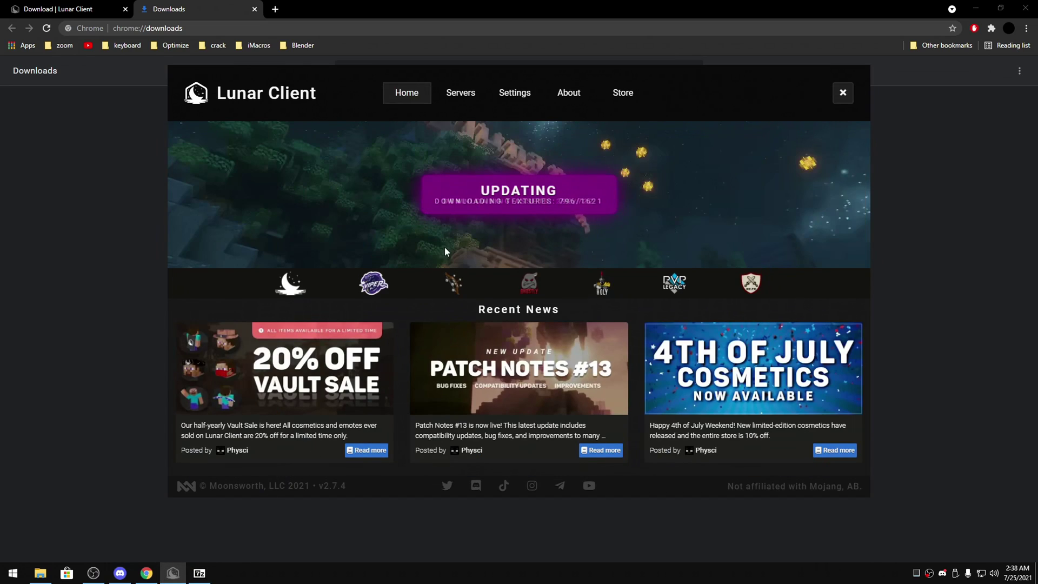
- Minimize Lunar Client and download the ggOS-0.8.13.pow power plan attachment in Discord
key(alt+Tab)
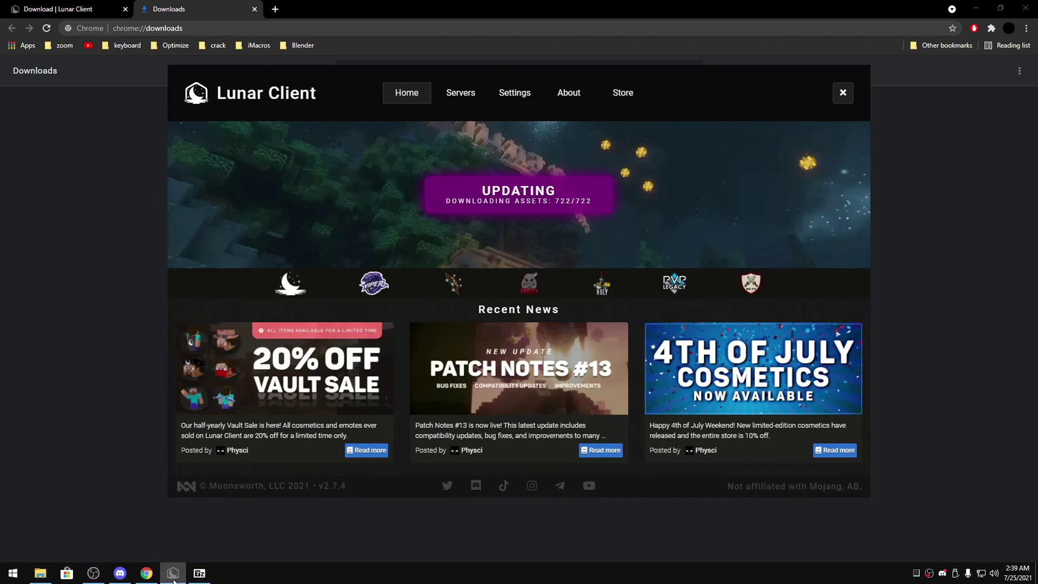
click(173, 572)
click(162, 572)
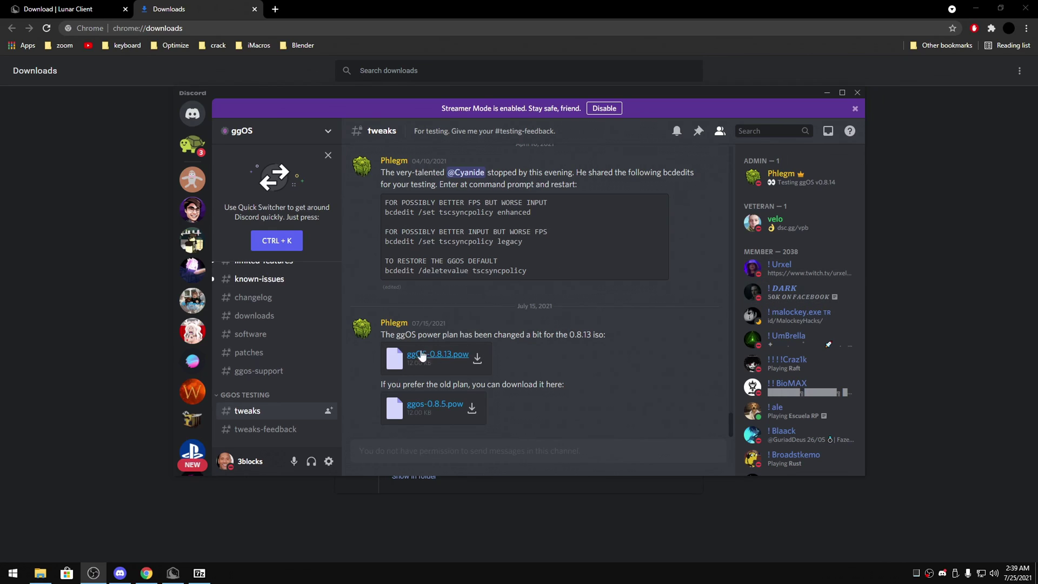
click(348, 394)
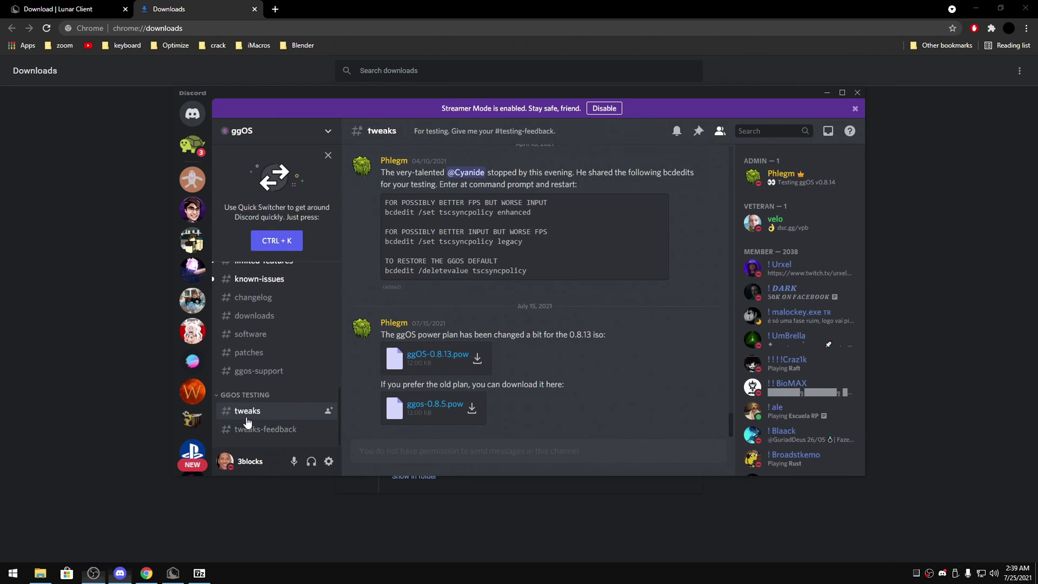
click(454, 358)
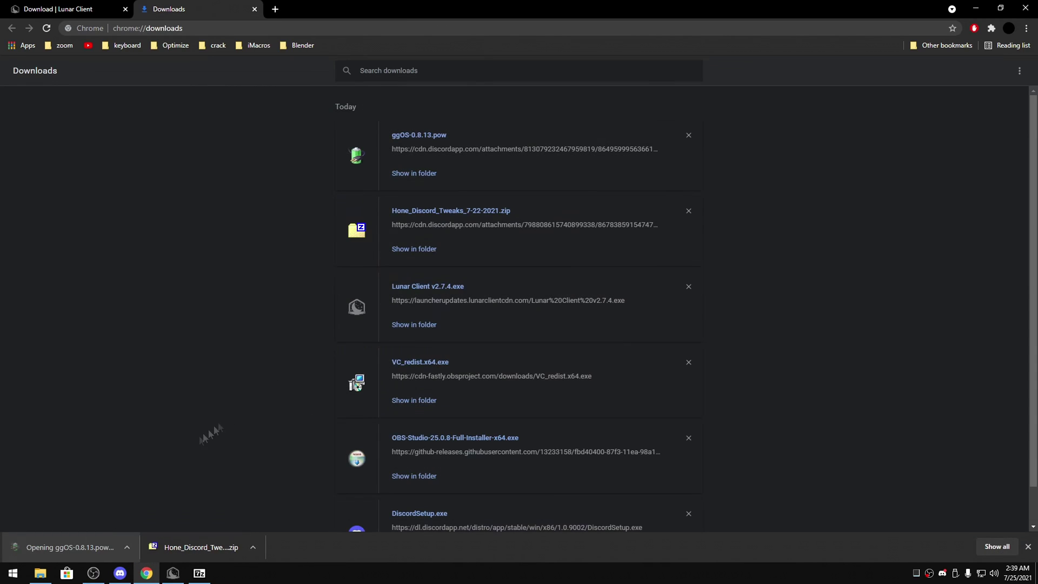
- Open the power plan options and confirm ggOS Desktop Gaming (v0.8.13) is active
click(22, 574)
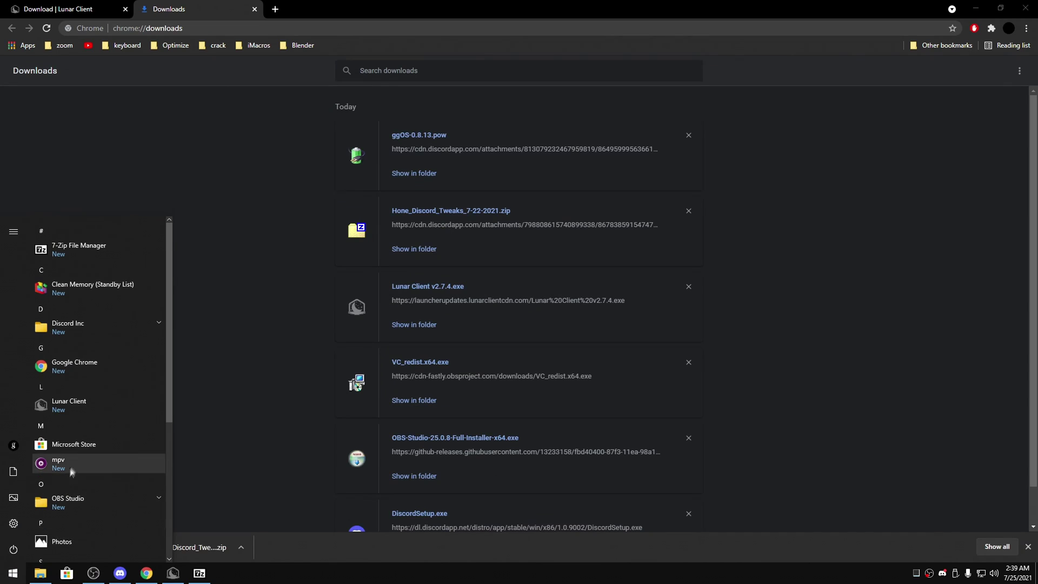
text(power)
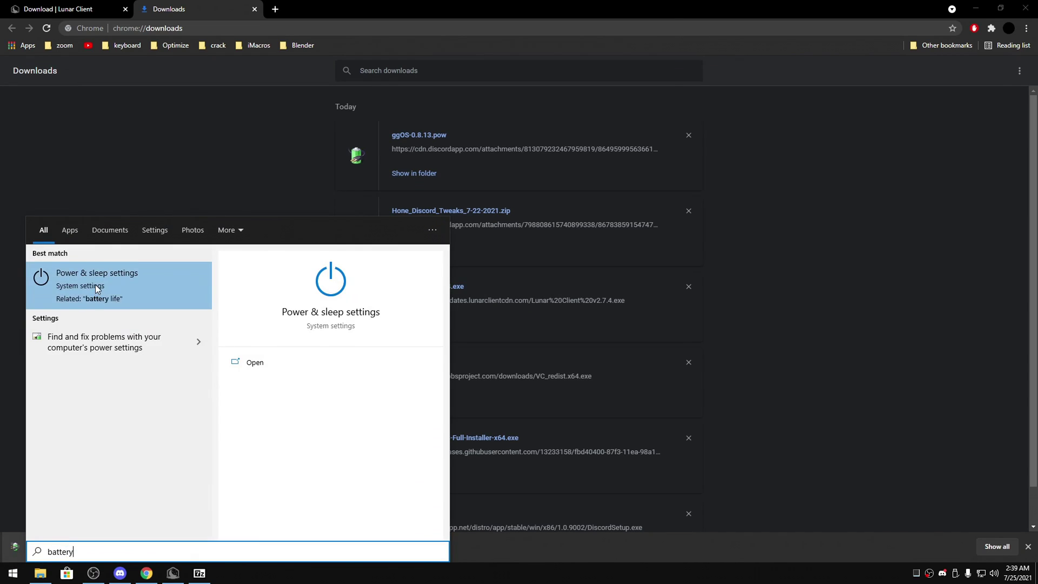
key(Return)
click(565, 94)
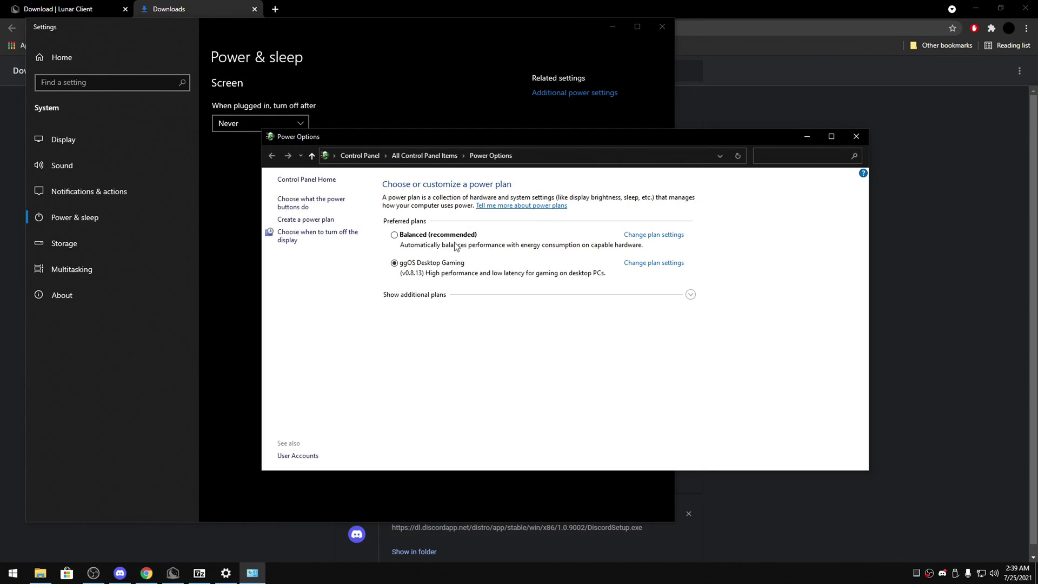
click(690, 294)
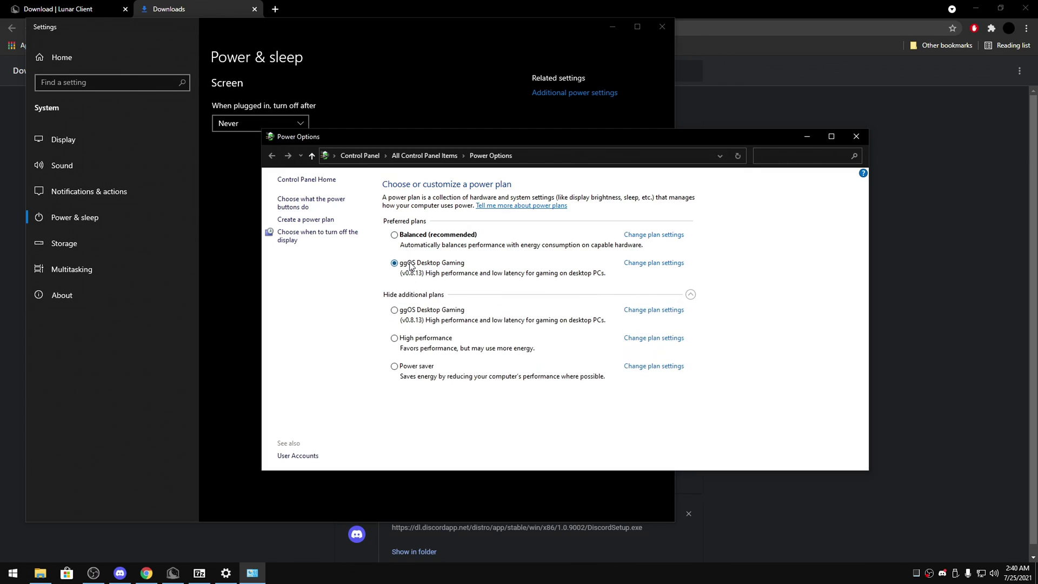
click(866, 136)
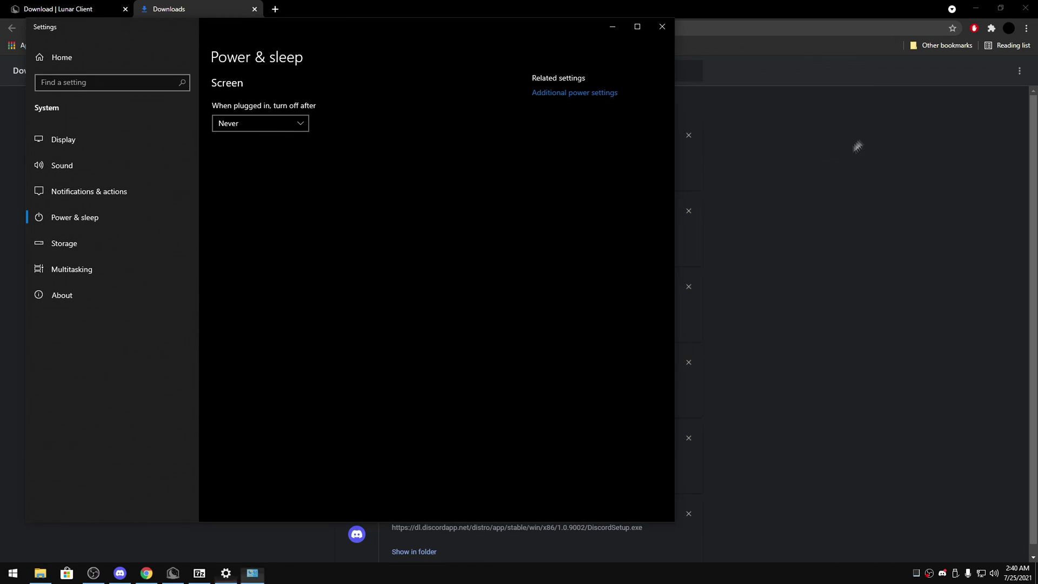
click(231, 573)
- Copy the 'bcdedit /set tscsyncpolicy legacy' line from the Discord tweaks post
click(121, 574)
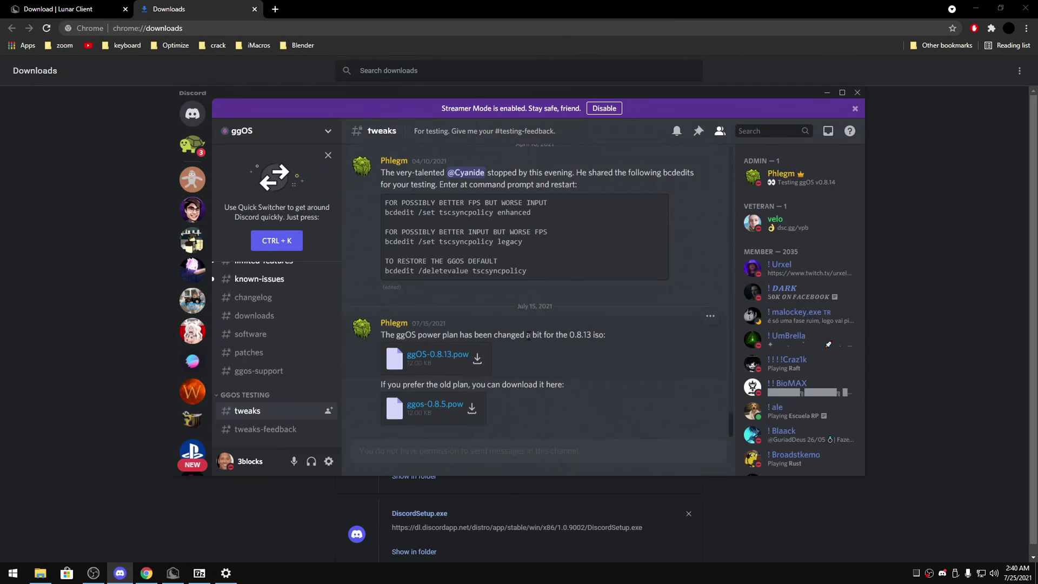
scroll(529, 335, up, 5)
scroll(473, 341, down, 3)
drag(560, 328, 381, 324)
triple_click(396, 321)
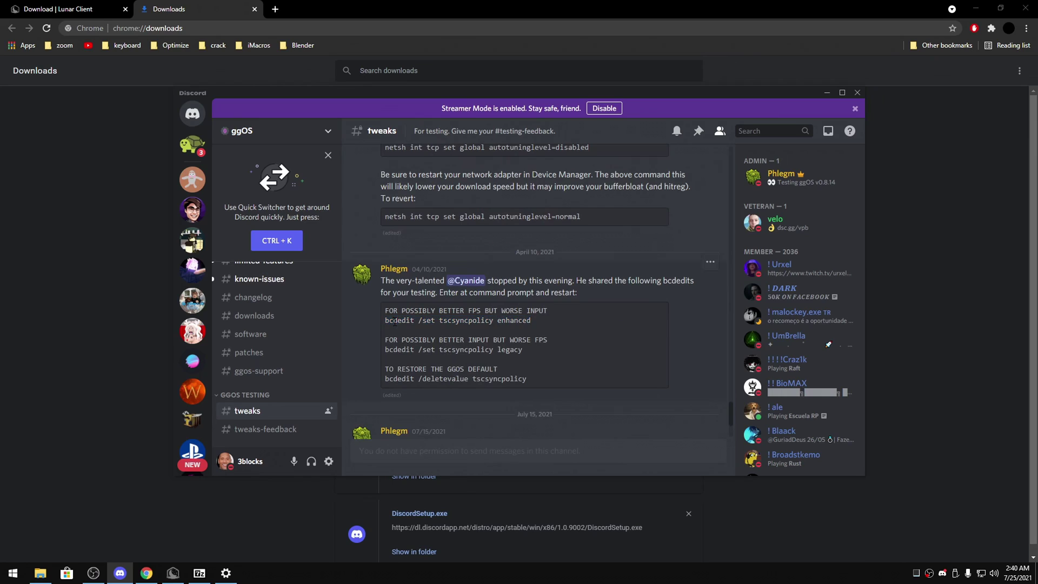
click(395, 321)
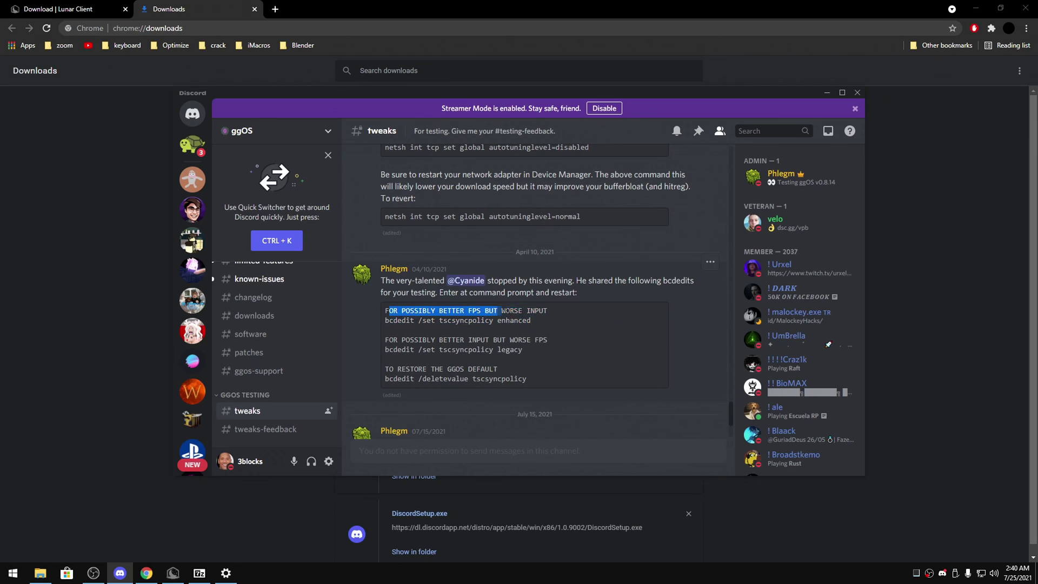
drag(550, 311, 394, 308)
click(393, 315)
click(402, 340)
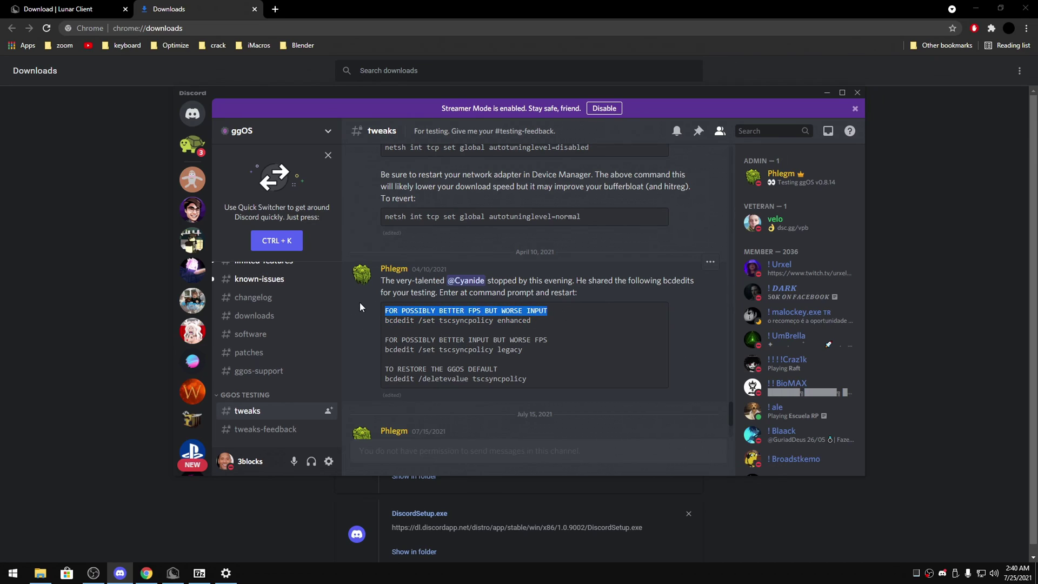
click(407, 323)
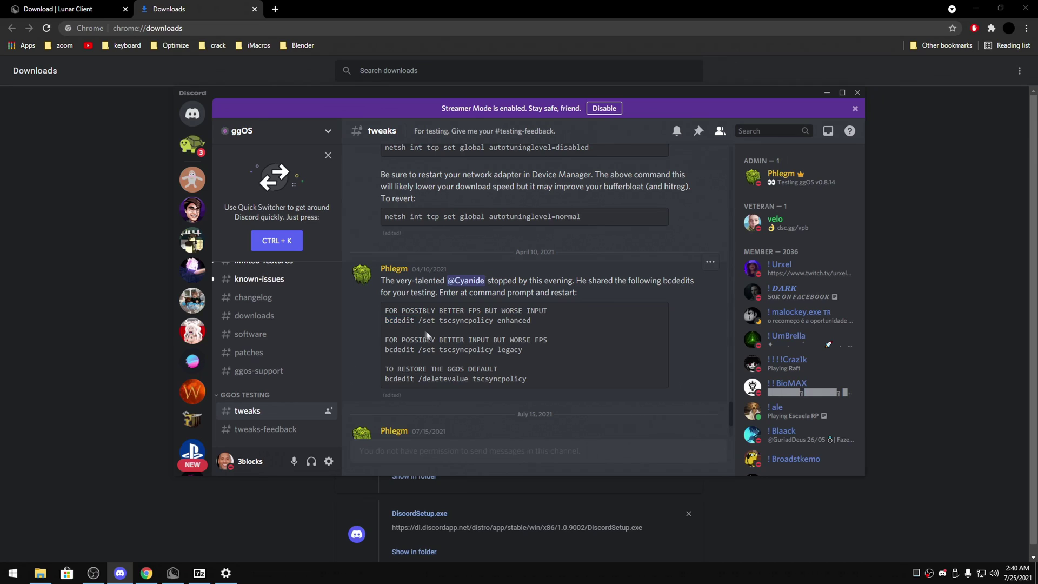
drag(560, 341, 458, 340)
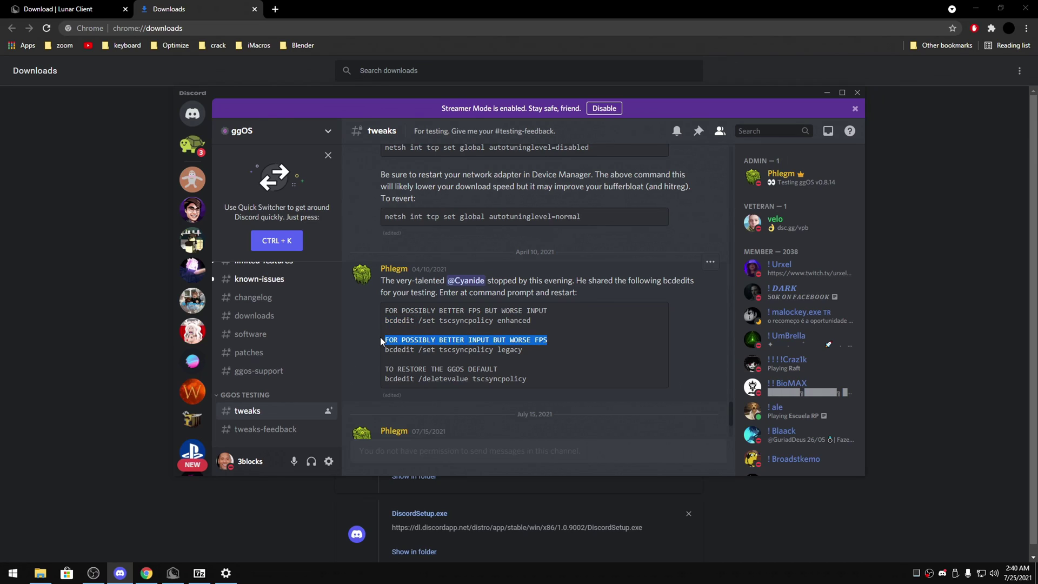
drag(378, 336, 377, 352)
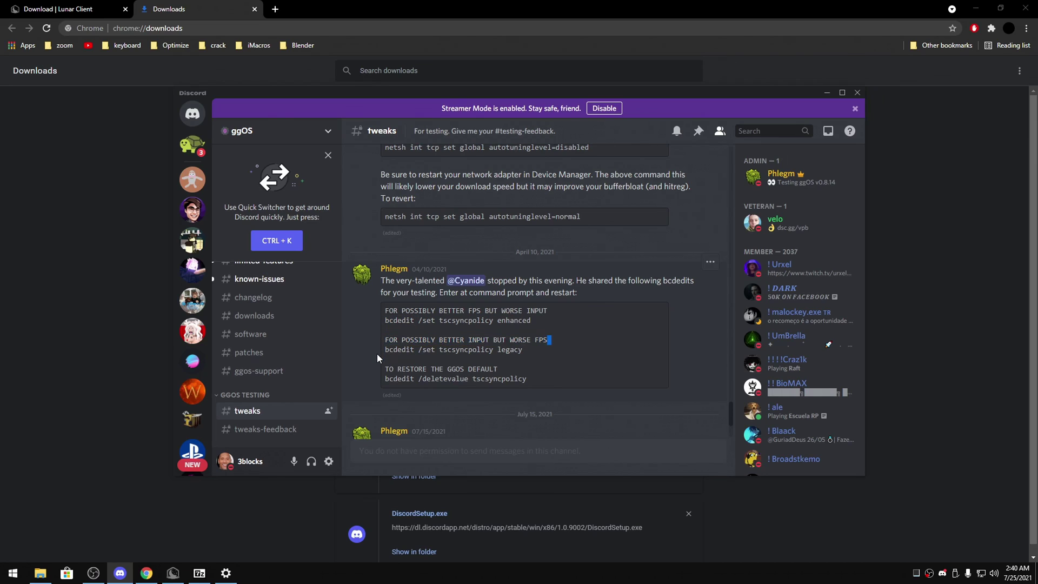
triple_click(412, 350)
key(ctrl+c)
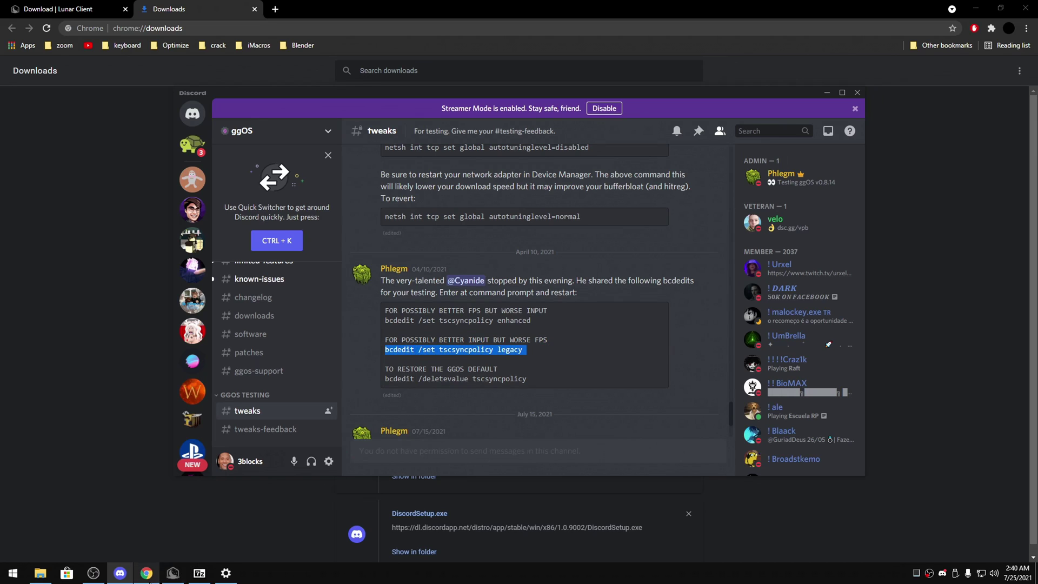
- Run the pasted tscsyncpolicy legacy command in an administrator Command Prompt, then return to Discord
key(super)
text(cm)
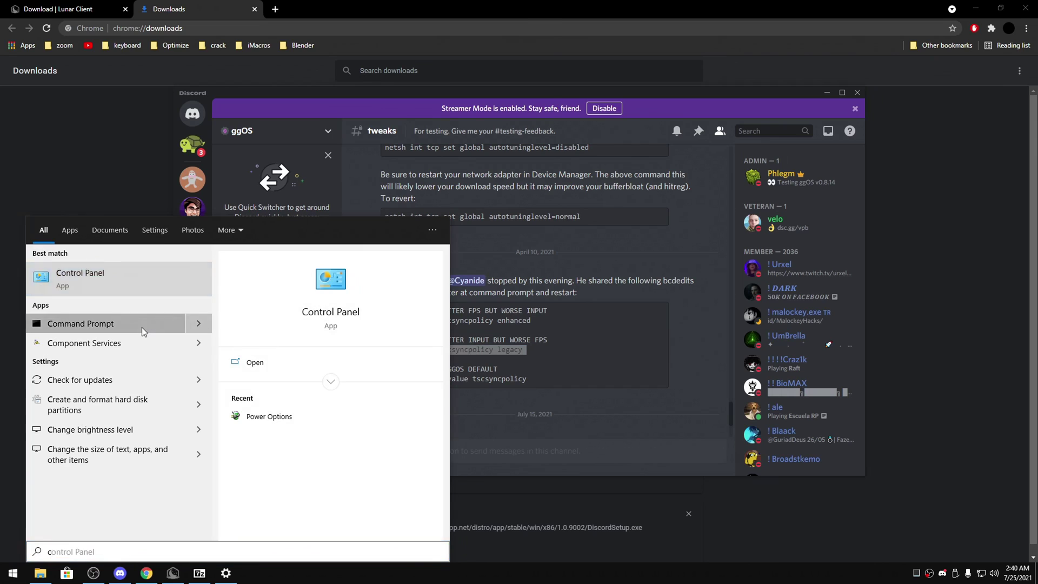
ctrl+shift+click(141, 327)
key(ctrl+v)
key(Return)
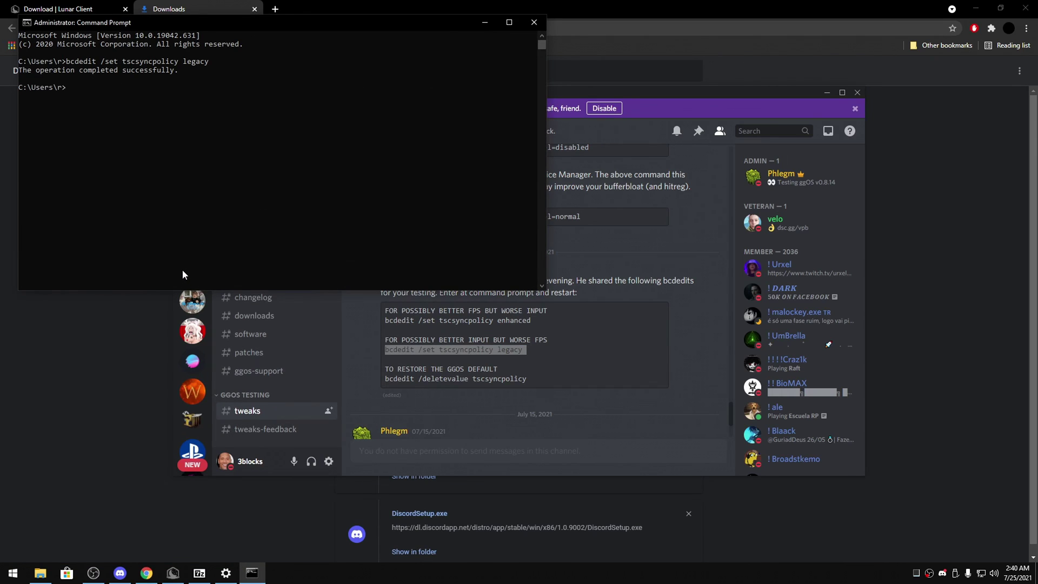
click(612, 25)
key(ctrl+v)
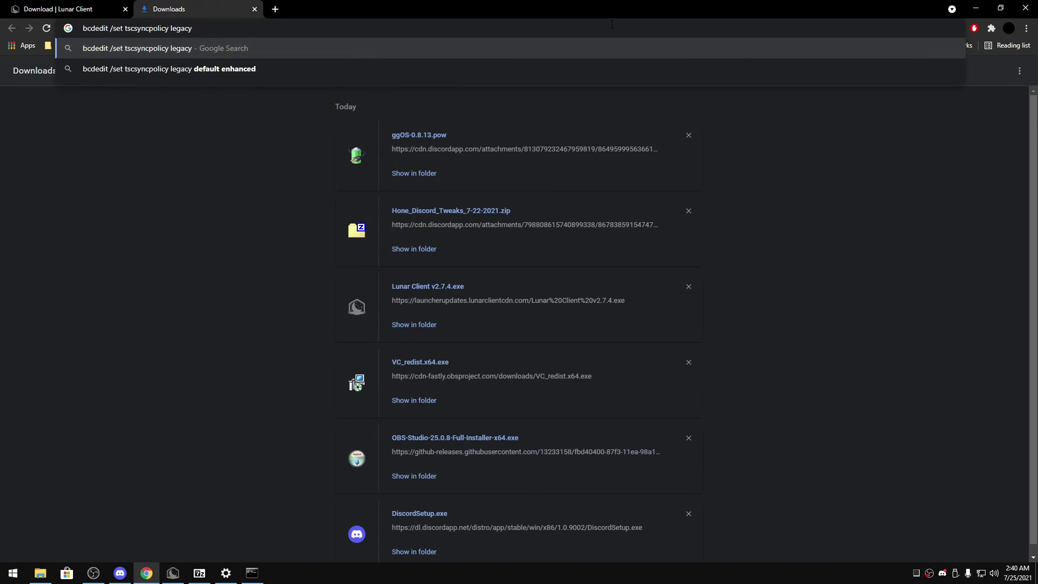
key(ctrl+a)
click(252, 573)
key(Return)
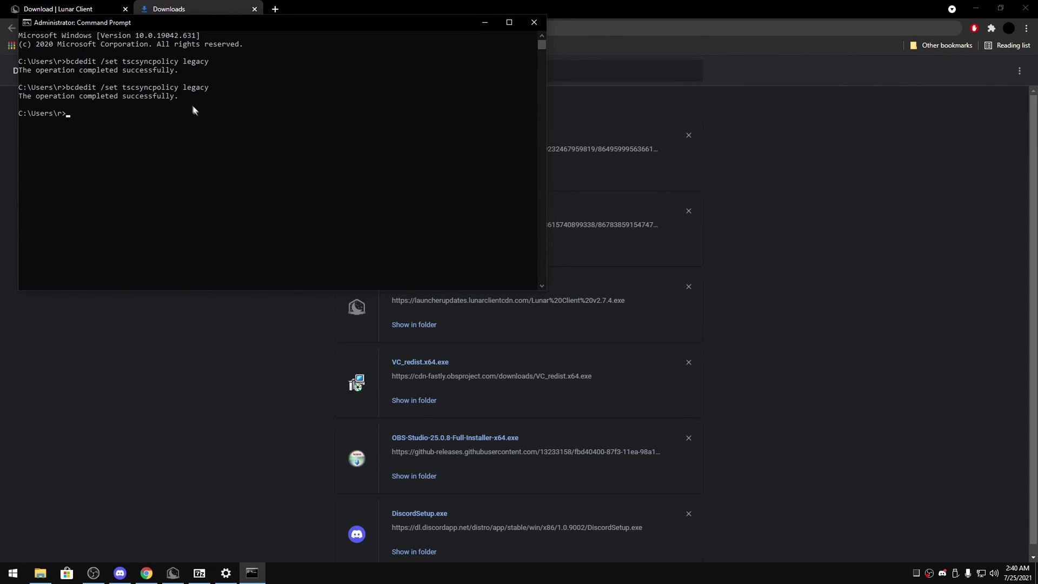
click(243, 410)
click(120, 573)
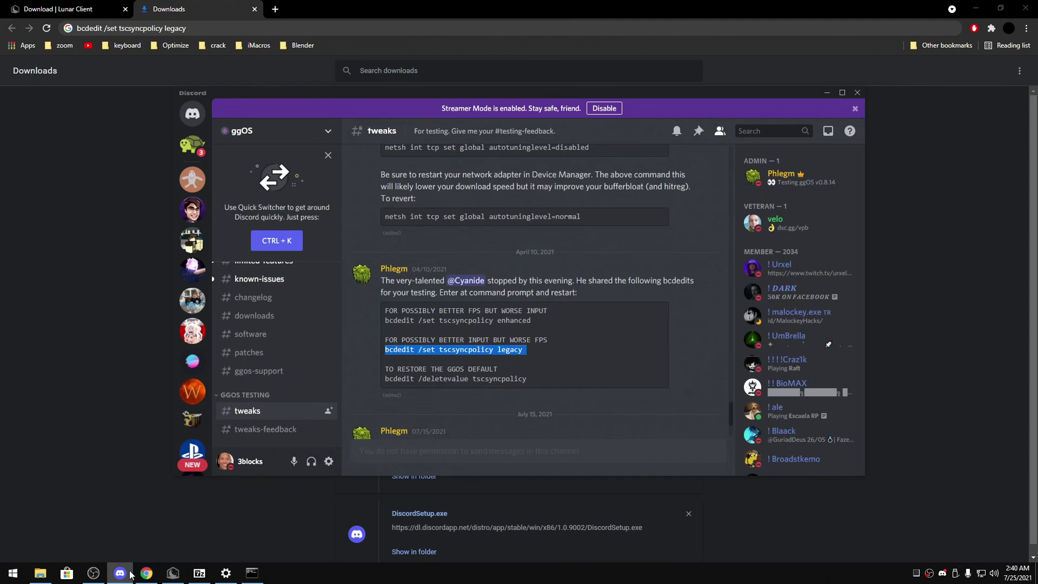
scroll(612, 290, up, 3)
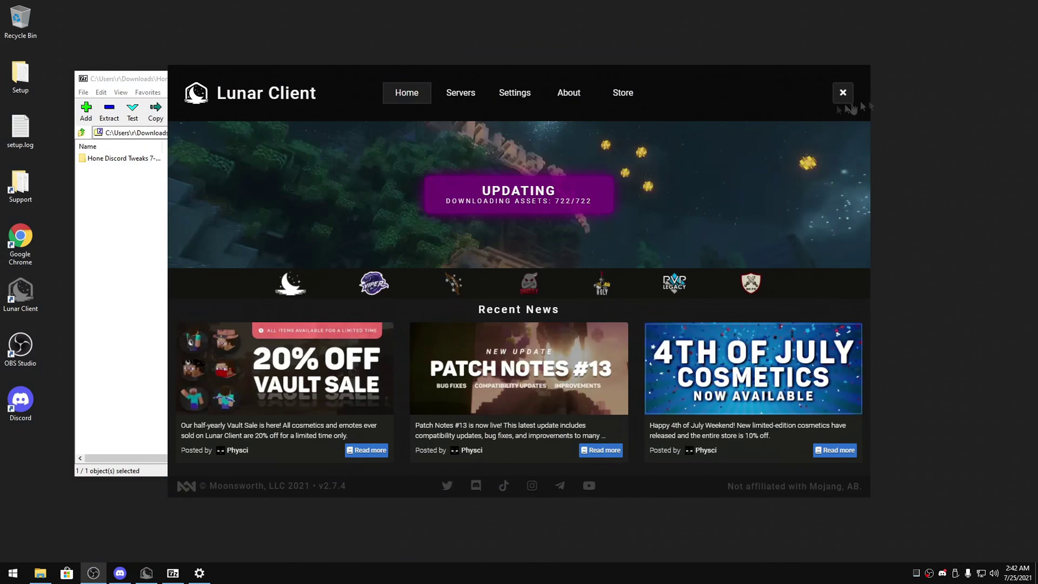
- Close and reopen Lunar Client, launch 1.8, and close the leftover Settings window
click(836, 104)
click(852, 103)
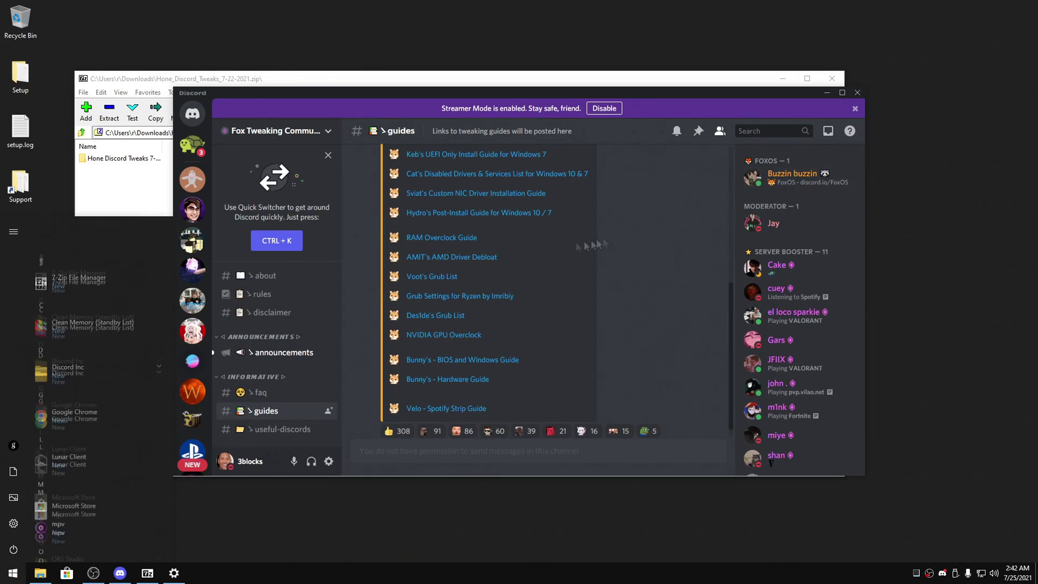
key(super)
text(lu)
click(23, 303)
double_click(23, 303)
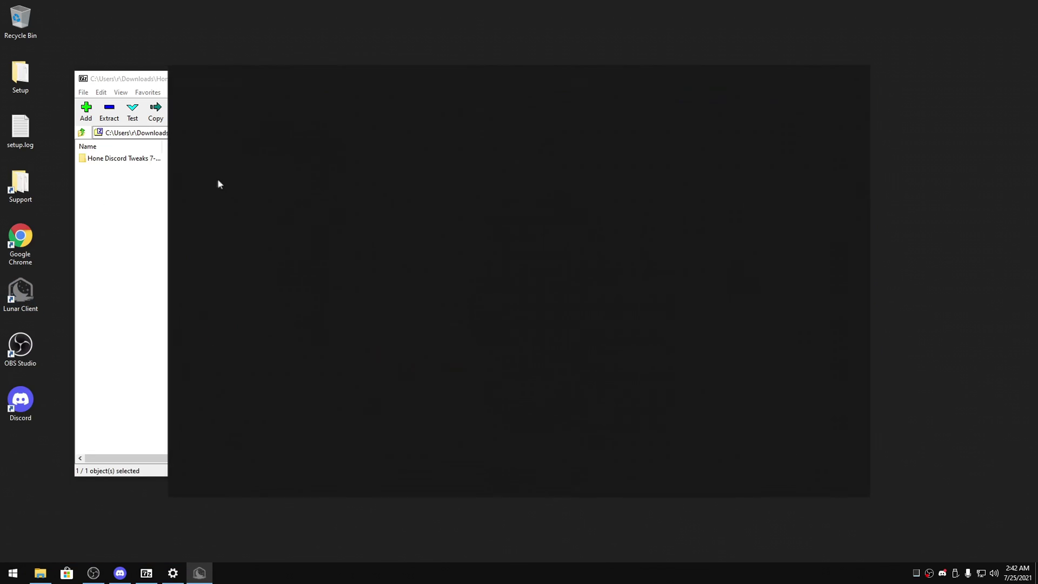
click(511, 193)
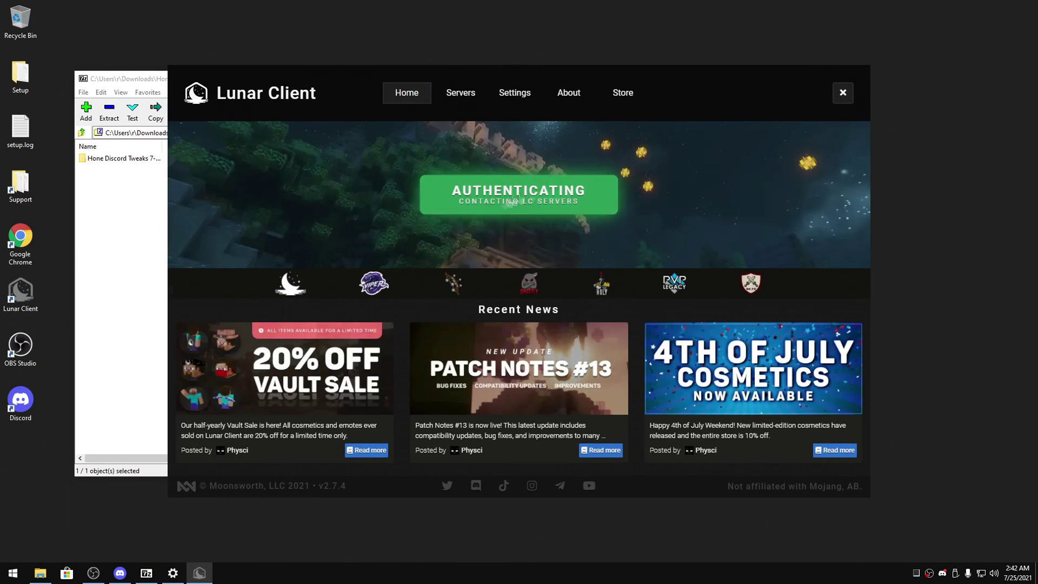
right_click(173, 573)
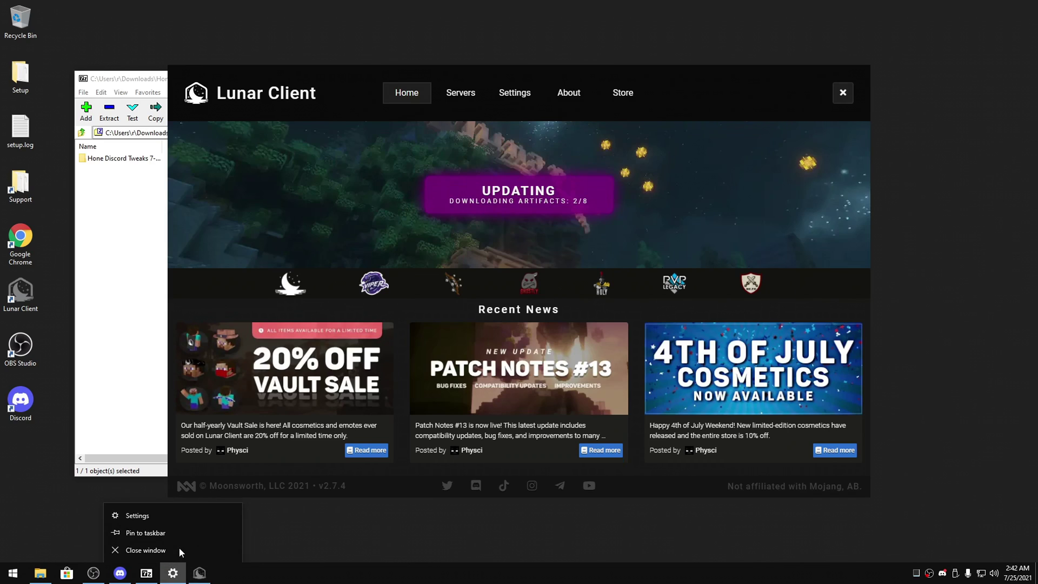
click(155, 552)
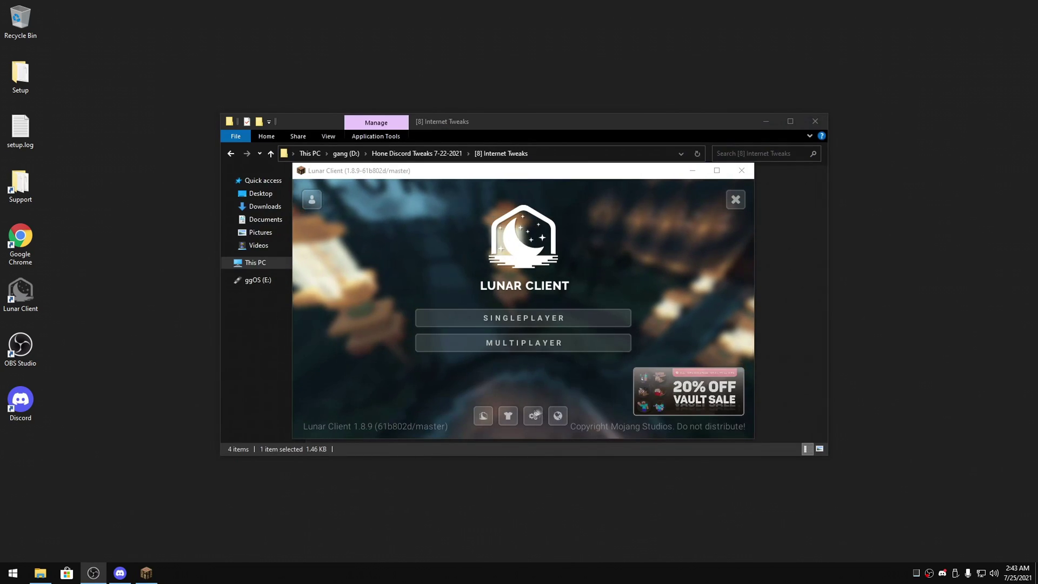
- Turn Music and Jukebox sounds off, lower Master Volume to about a quarter, and set FOV to 74
click(533, 414)
click(368, 300)
drag(508, 247, 360, 246)
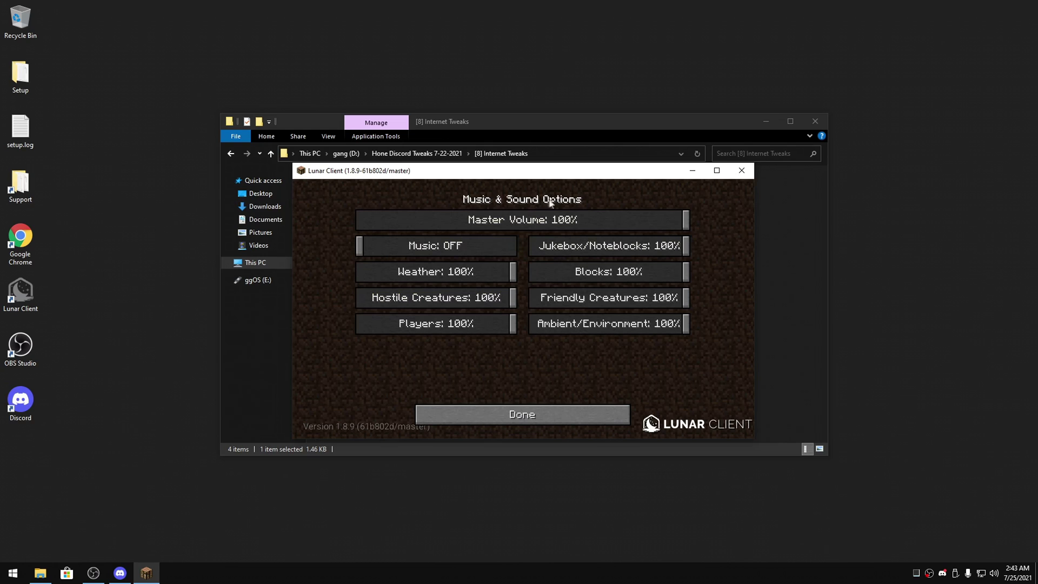
drag(555, 216, 458, 227)
drag(611, 246, 462, 259)
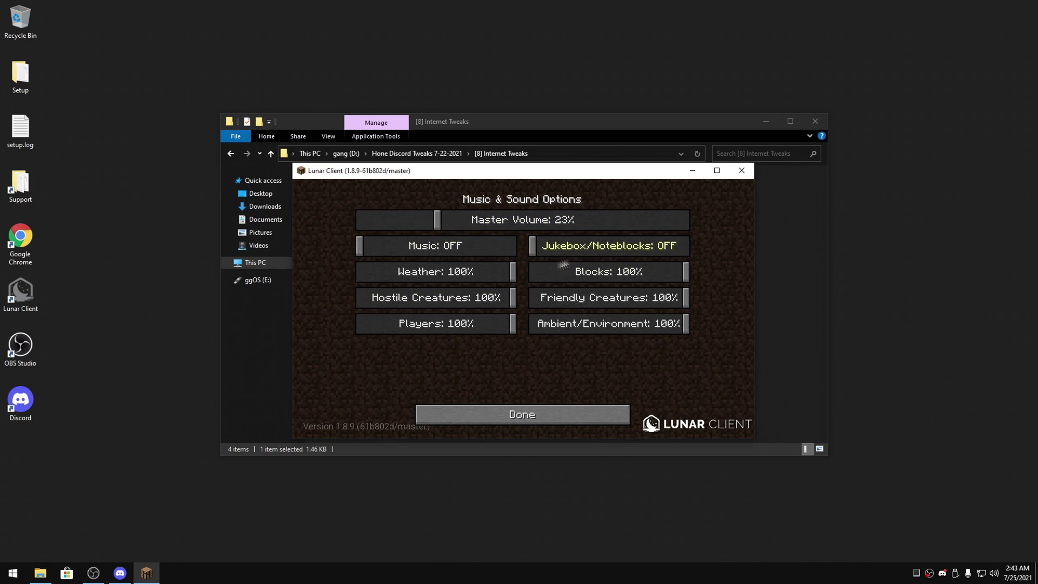
click(520, 422)
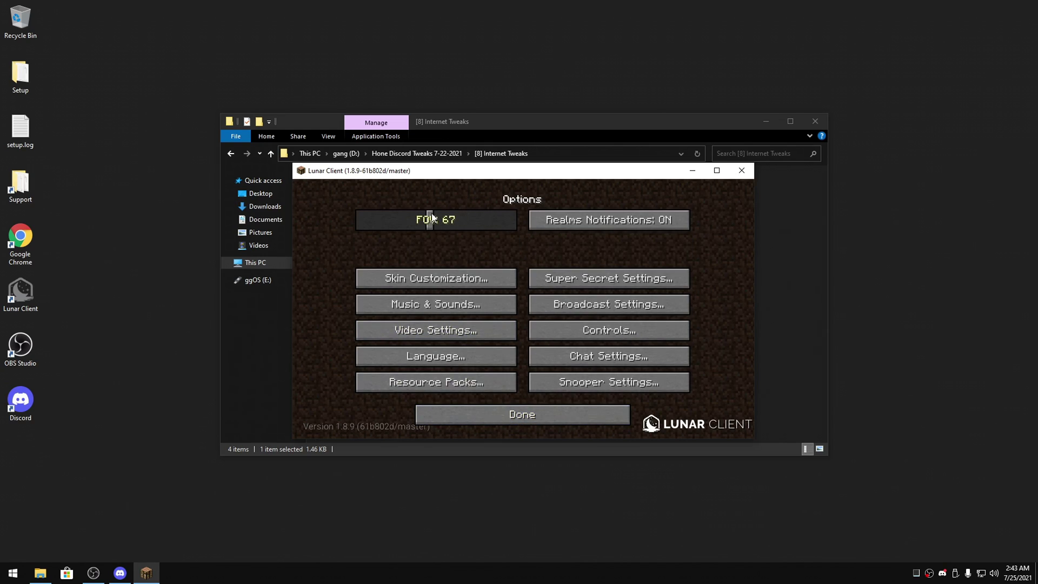
drag(440, 215, 444, 216)
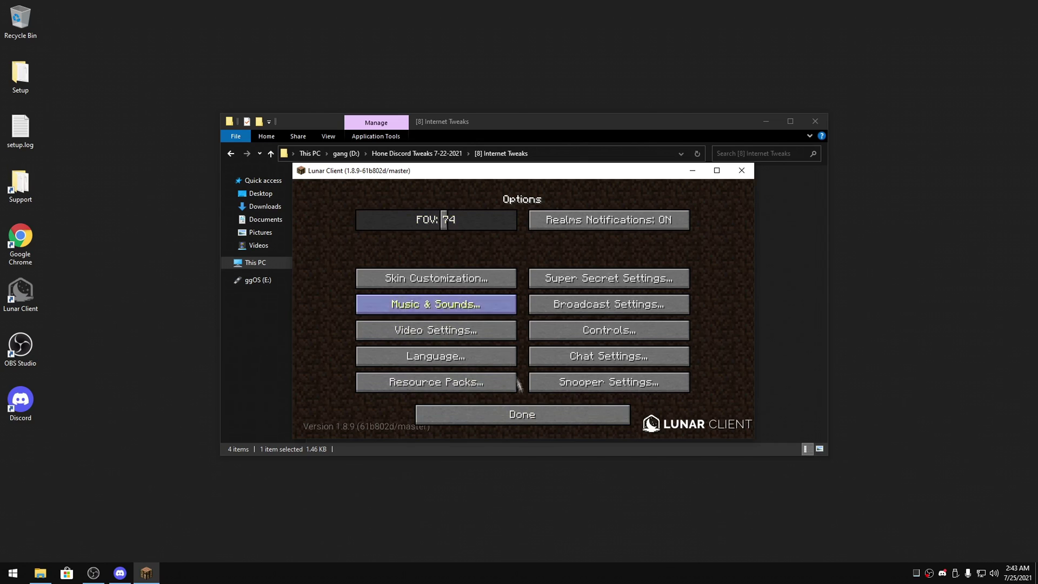
- Rebind Hotbar Slot 3 to V, Slot 9 to X and Slot 8 to Z
click(566, 336)
scroll(560, 323, down, 3)
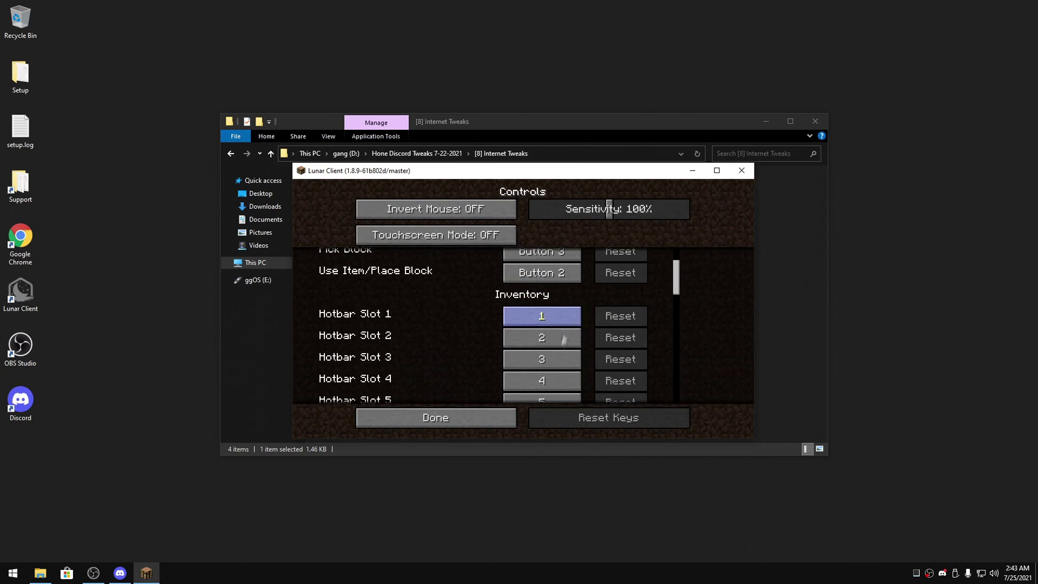
click(553, 359)
key(v)
scroll(553, 356, down, 5)
click(538, 391)
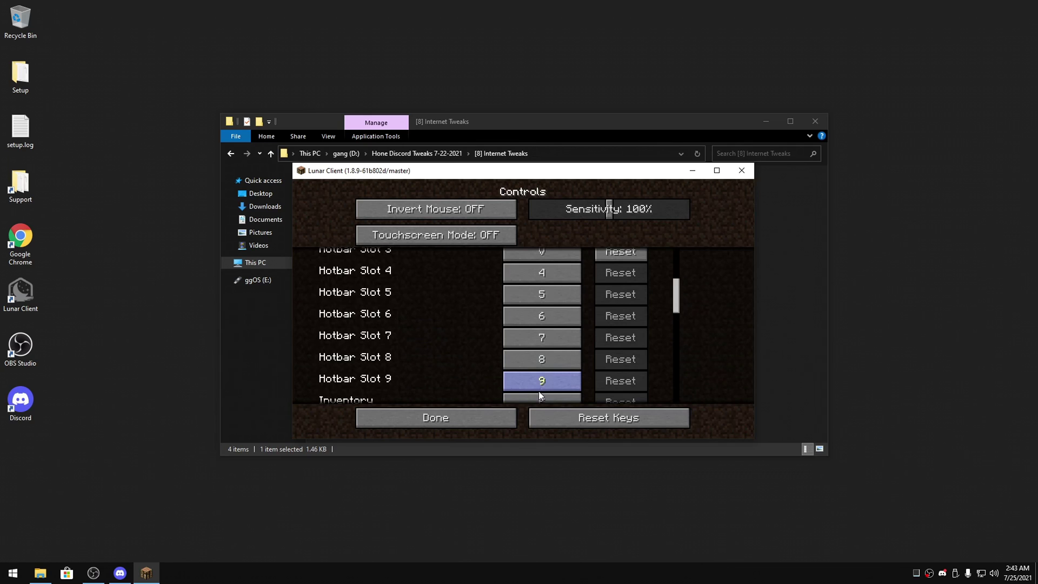
key(x)
click(547, 358)
key(z)
- Lower mouse sensitivity to 69%, bind Toggle Perspective to G and Sneak to LCONTROL
drag(596, 210, 586, 214)
scroll(487, 329, down, 5)
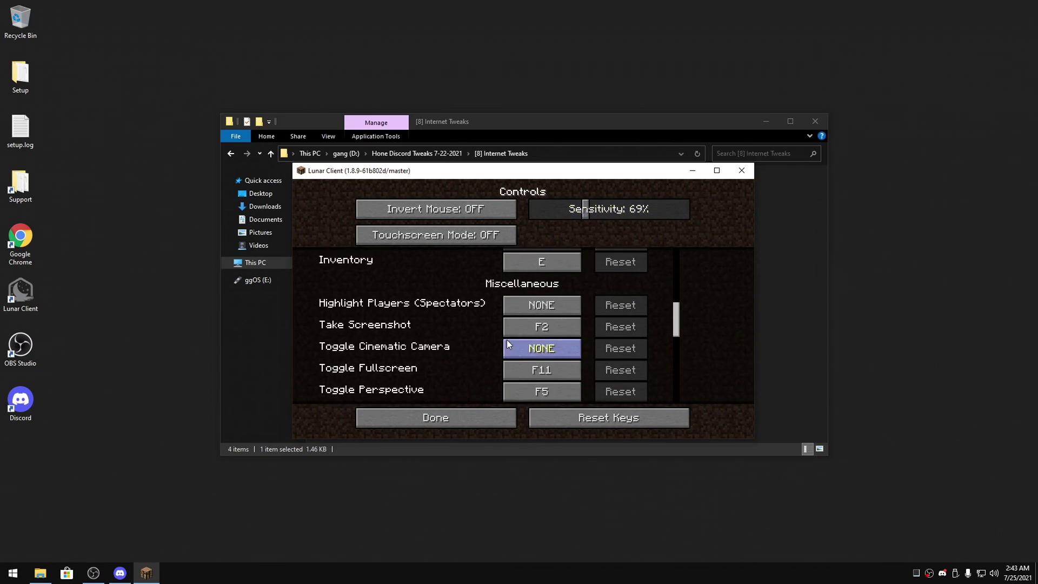
click(521, 354)
key(g)
scroll(517, 359, down, 3)
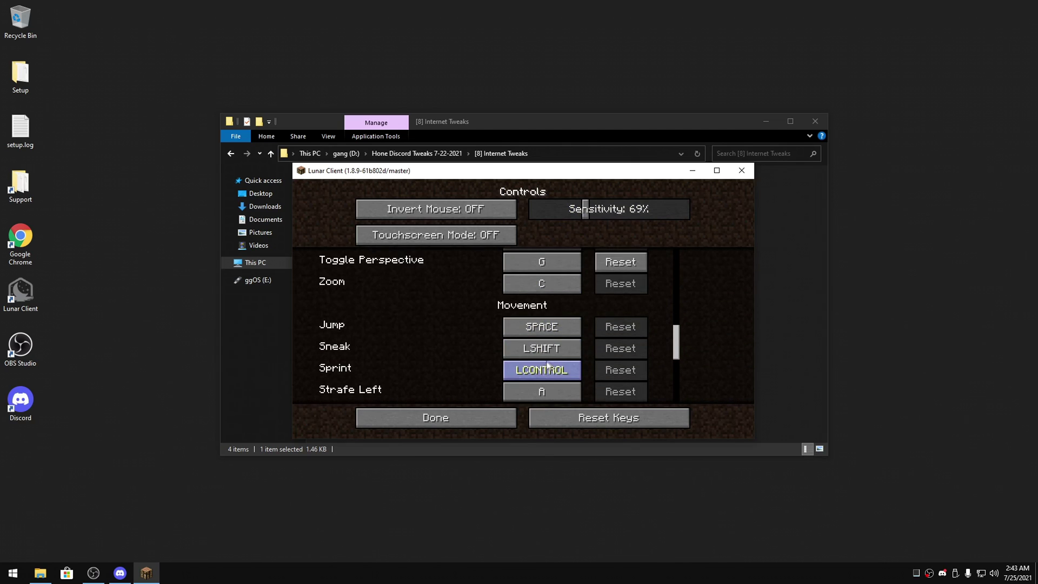
click(542, 348)
key(ctrl)
- Back out to the title screen and create a New World in Singleplayer with Creative mode selected
click(498, 420)
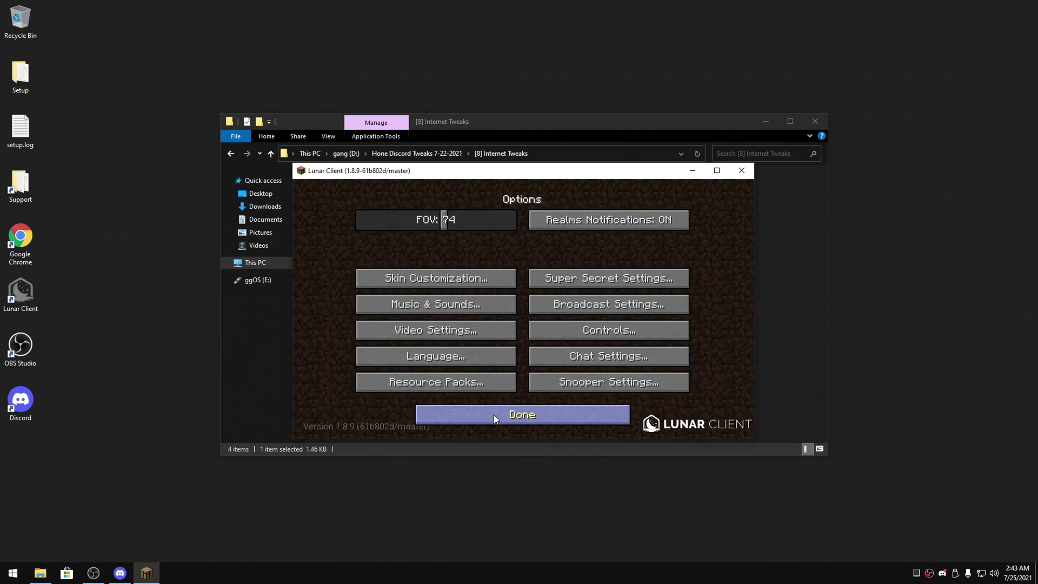
click(494, 414)
click(526, 314)
click(648, 394)
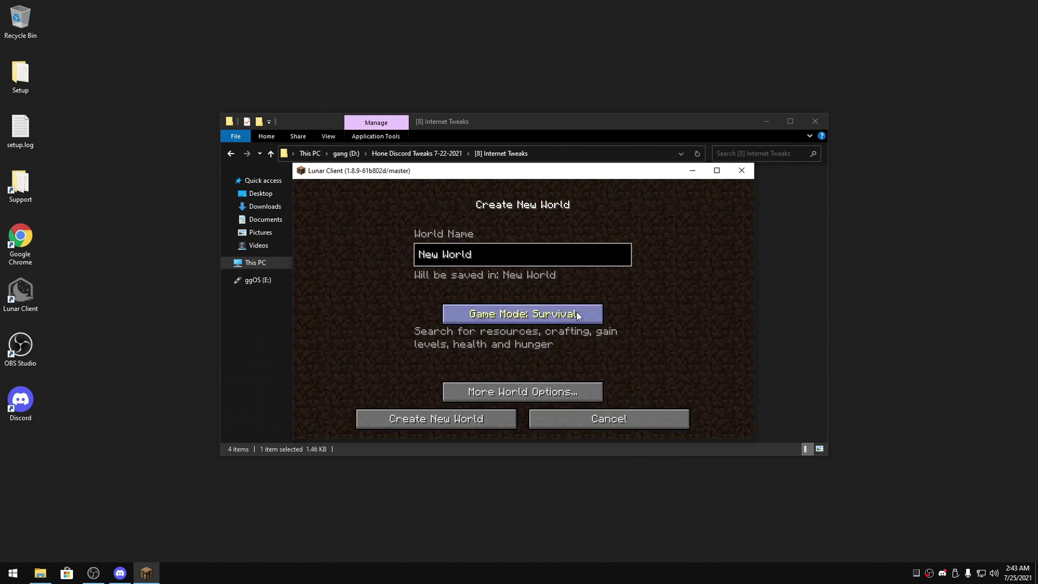
click(520, 310)
click(484, 421)
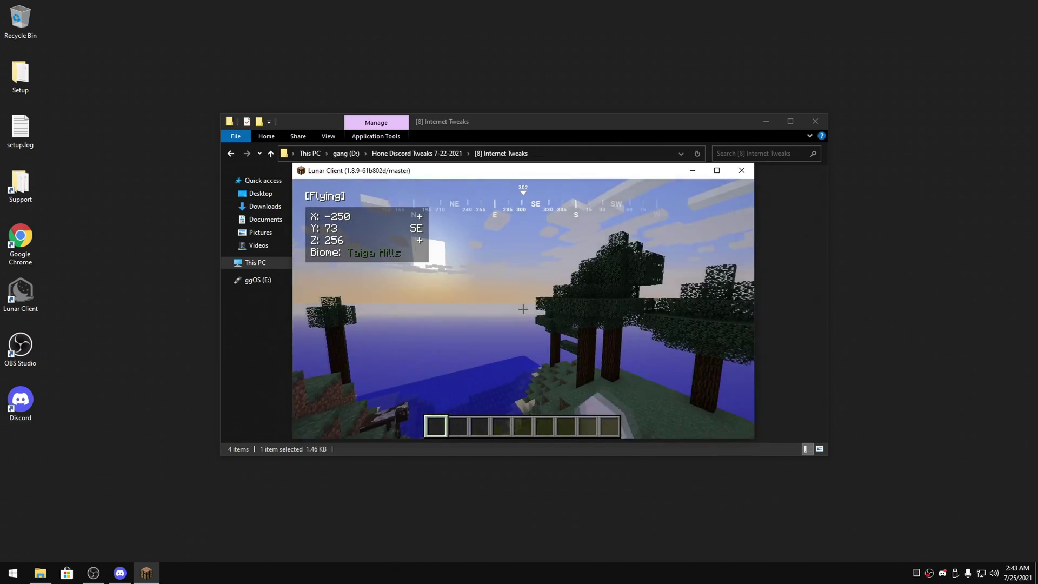
- Enable the FPS mod from the Lunar mods menu to show the framerate counter
key(w)
key(shift_r)
click(523, 306)
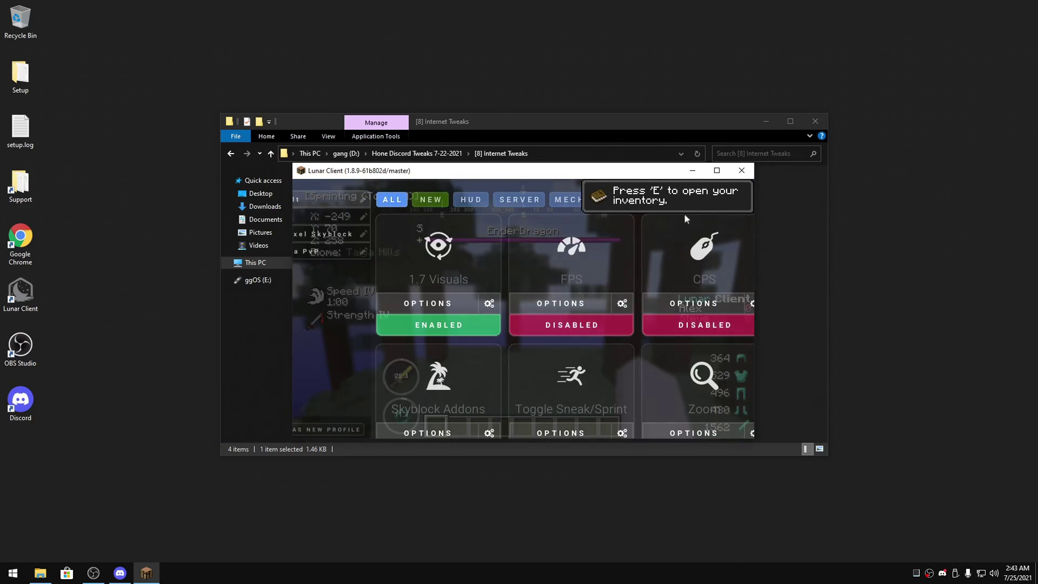
click(715, 171)
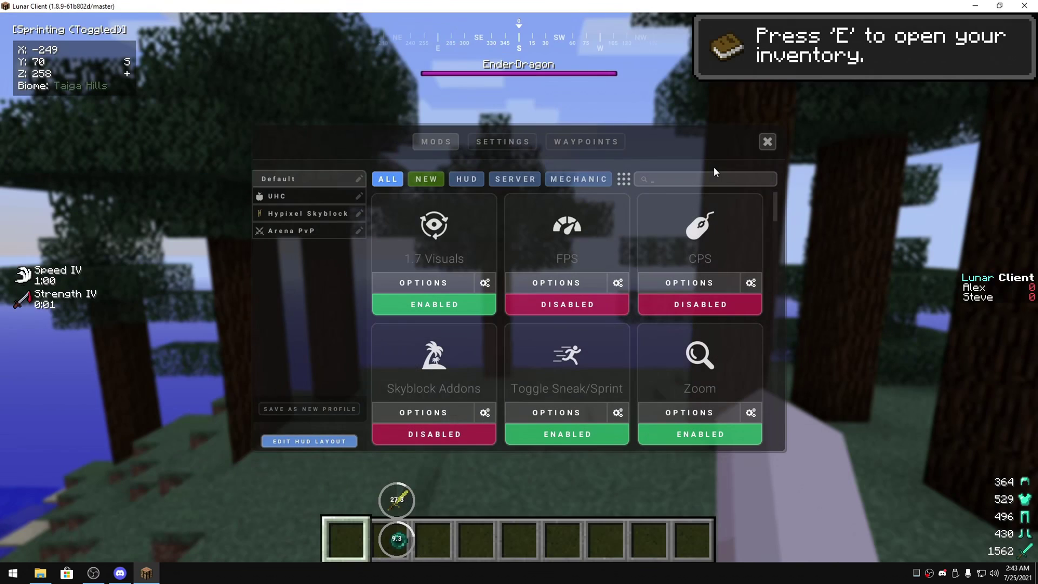
text(fp)
click(430, 305)
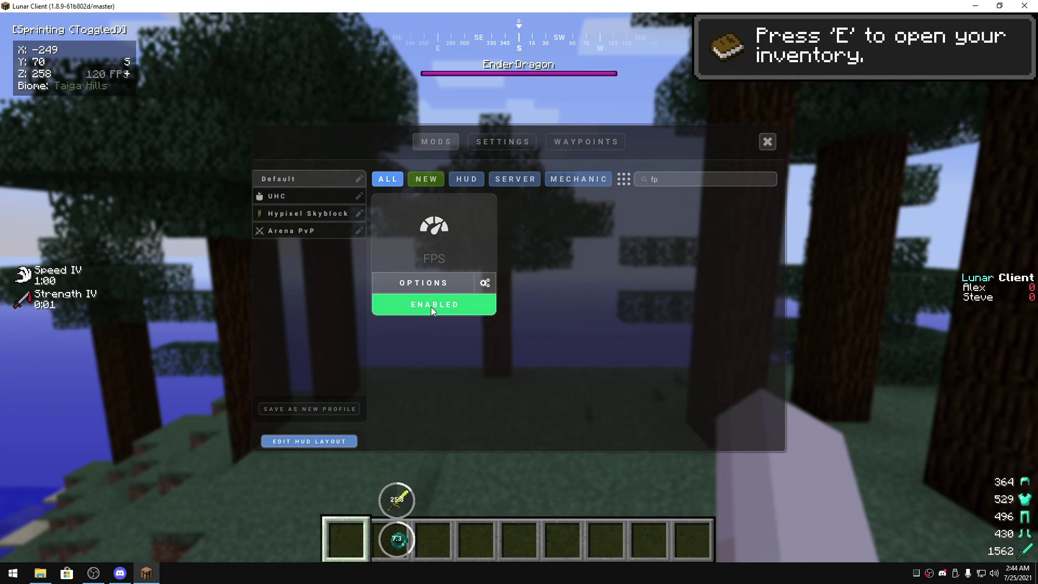
key(Escape)
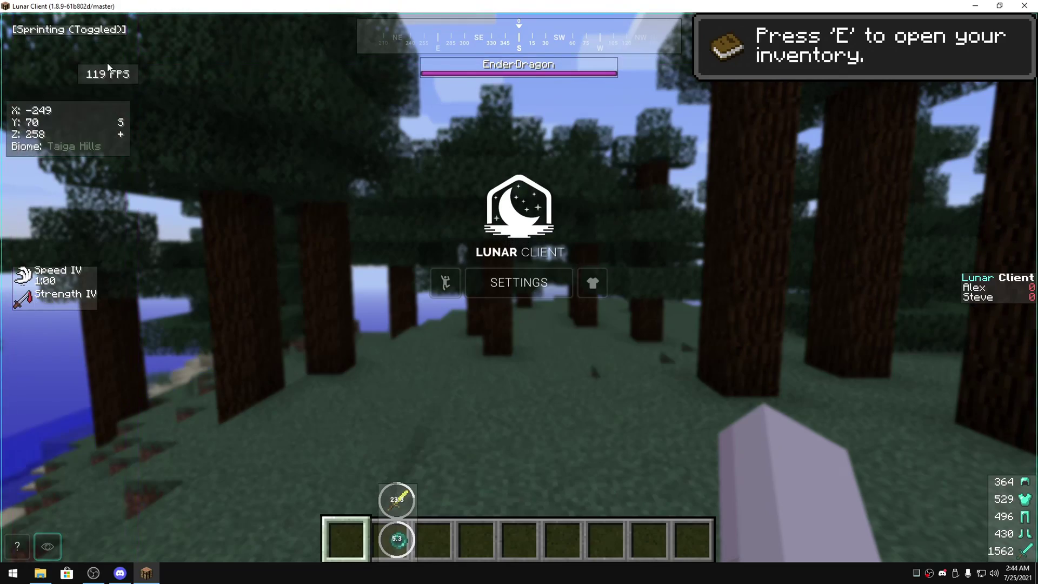
- Set Max Framerate to Unlimited in Video Settings
key(Escape)
click(405, 341)
click(346, 317)
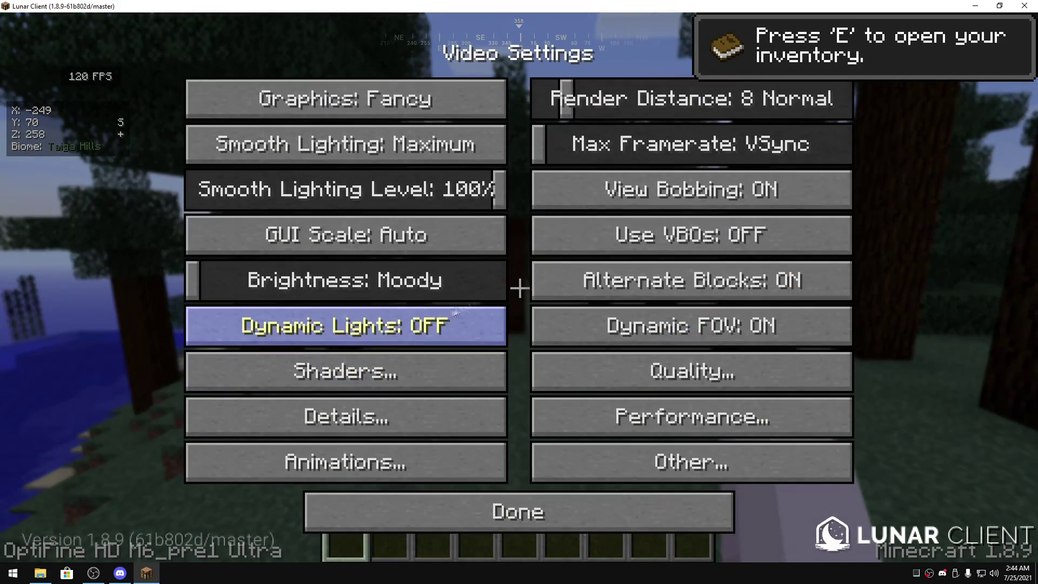
drag(535, 144, 845, 144)
key(Escape)
- Play briefly in the world, then Save and Quit to Title
key(ctrl)
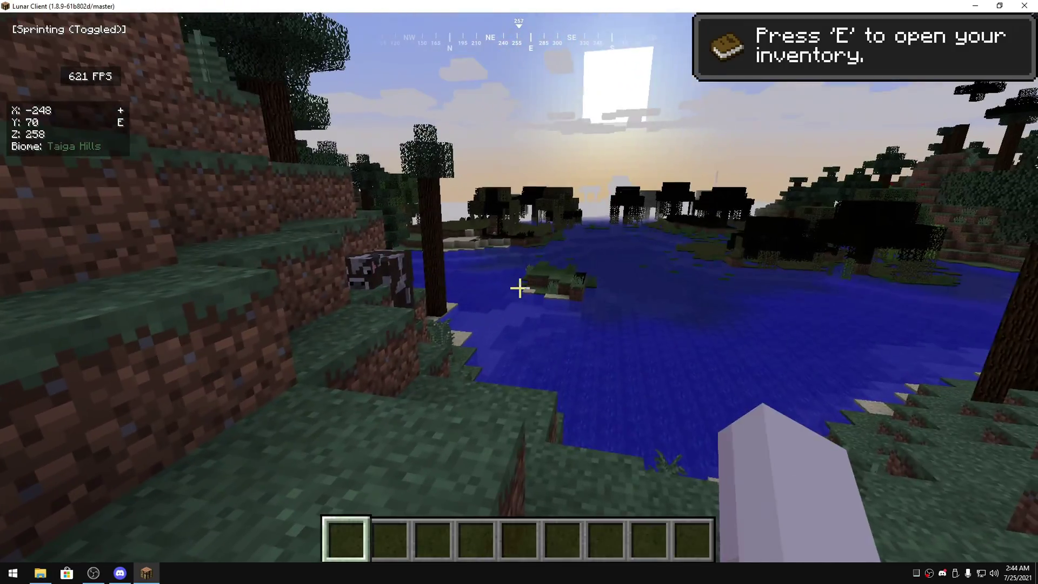
click(519, 288)
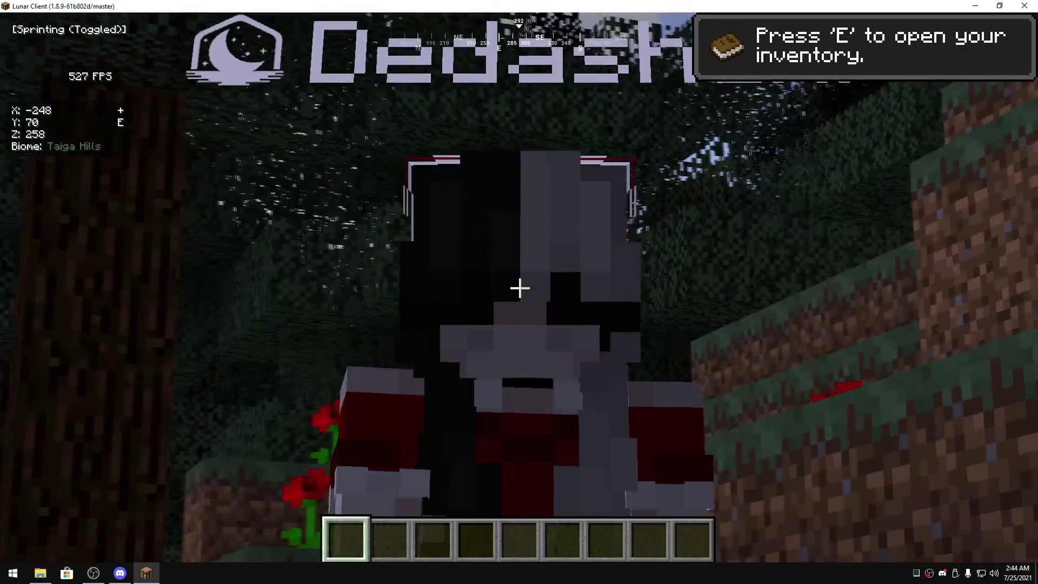
key(w)
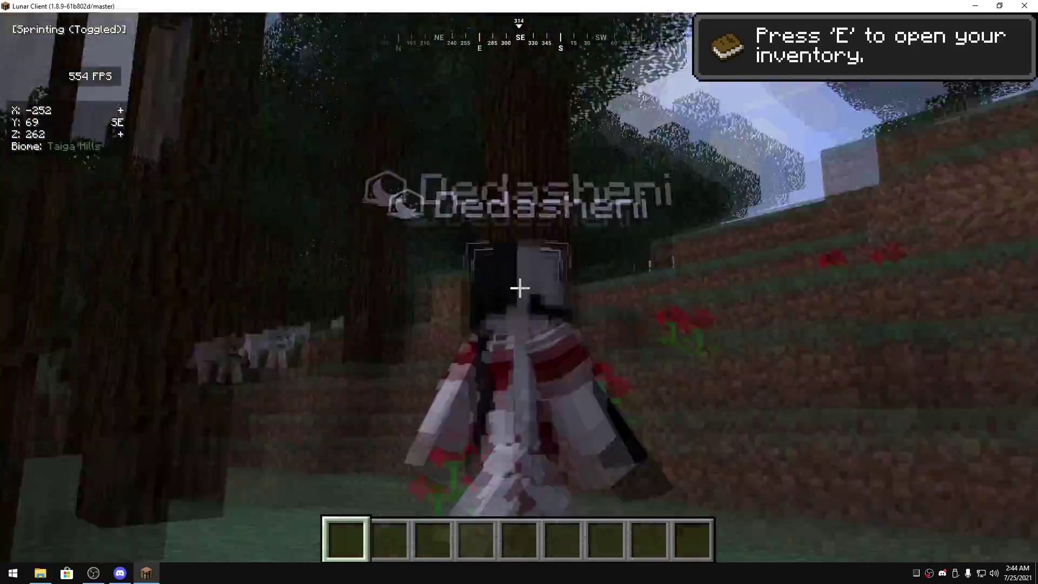
key(s)
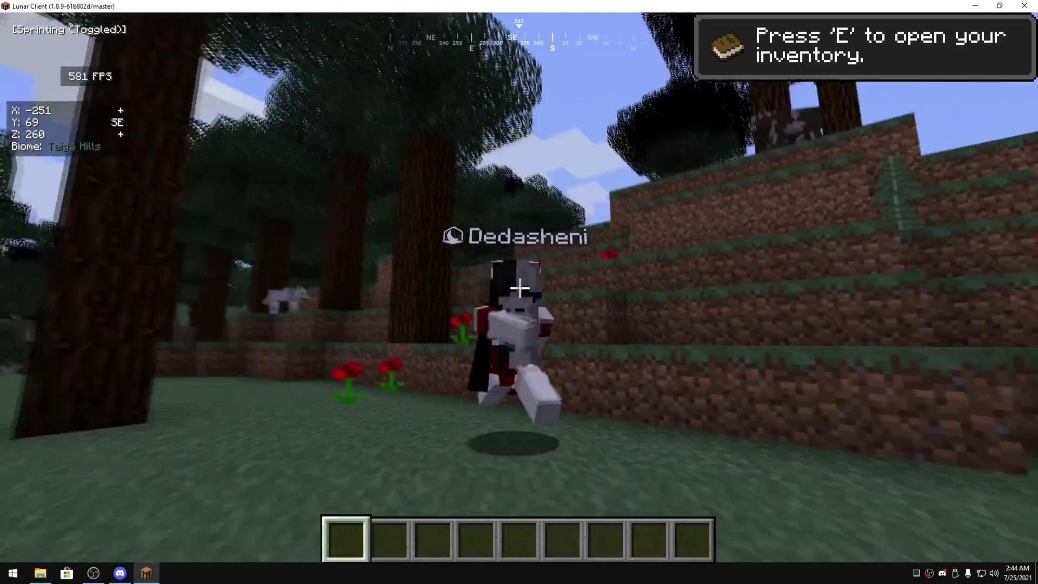
key(s)
key(space)
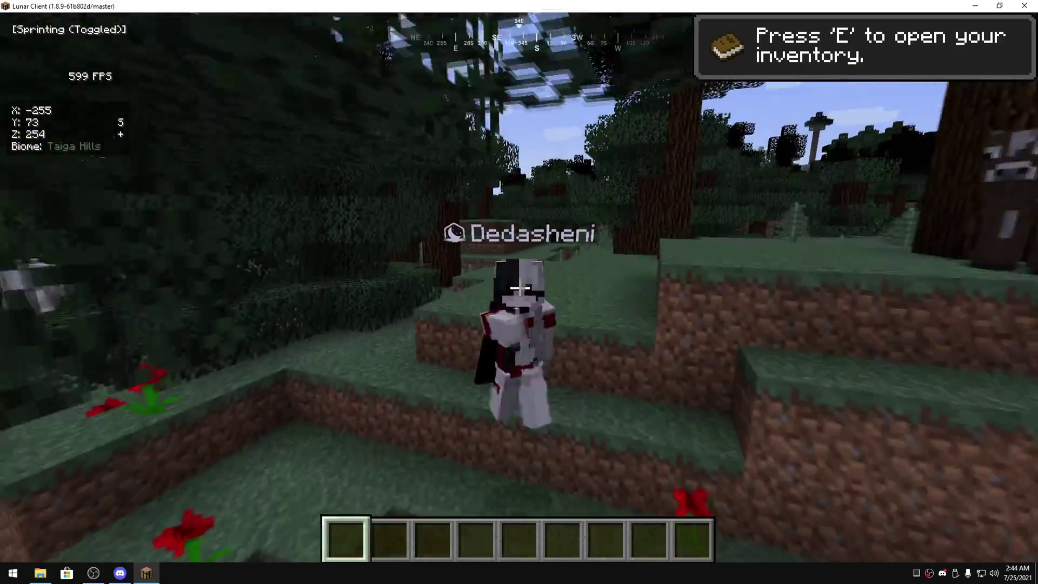
key(s)
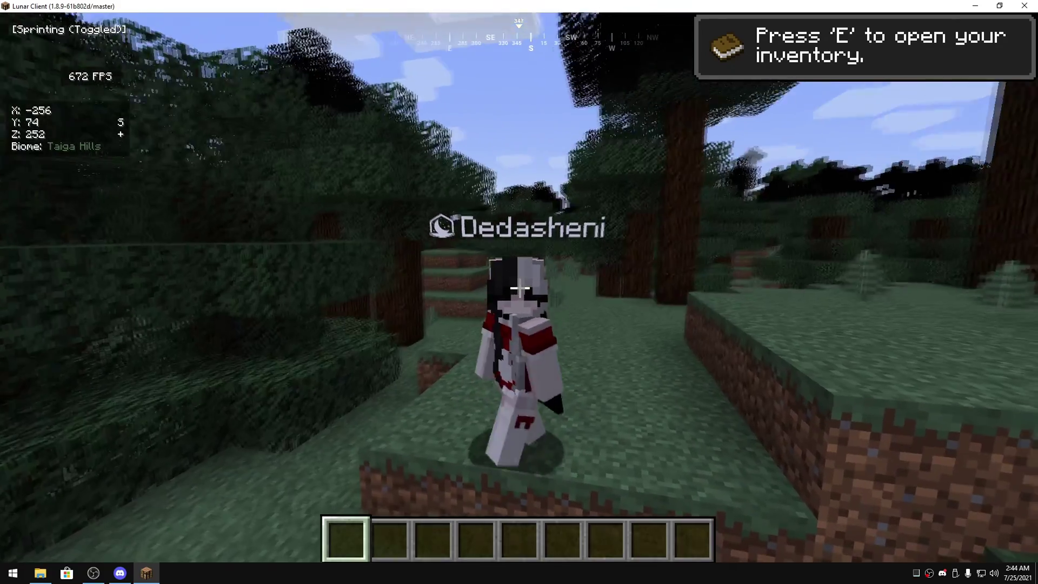
key(s)
key(Escape)
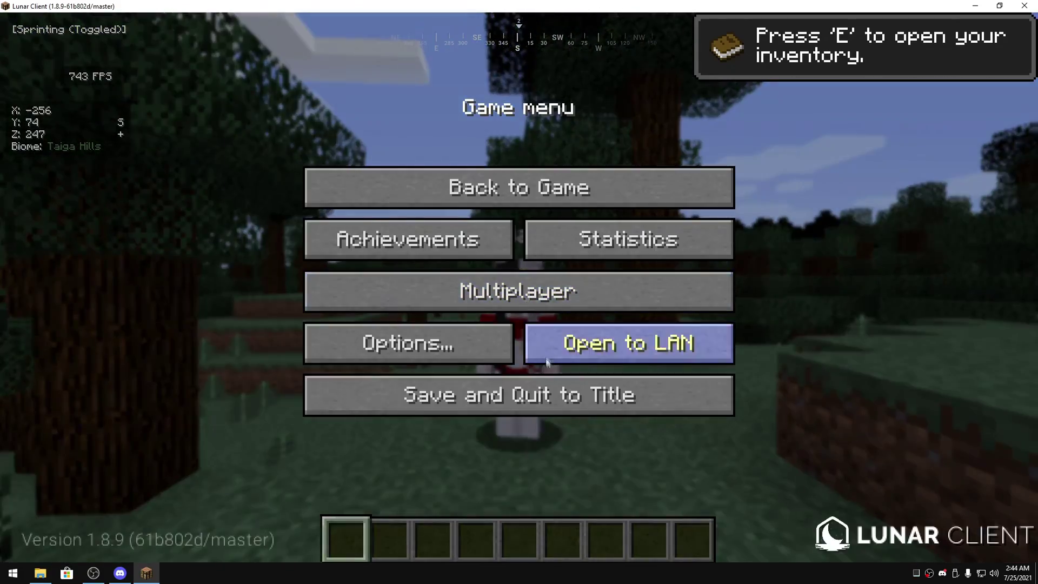
click(566, 392)
- Close the game and browse to Hone's Game Specific Tweaks > Optifine folder
key(alt+F4)
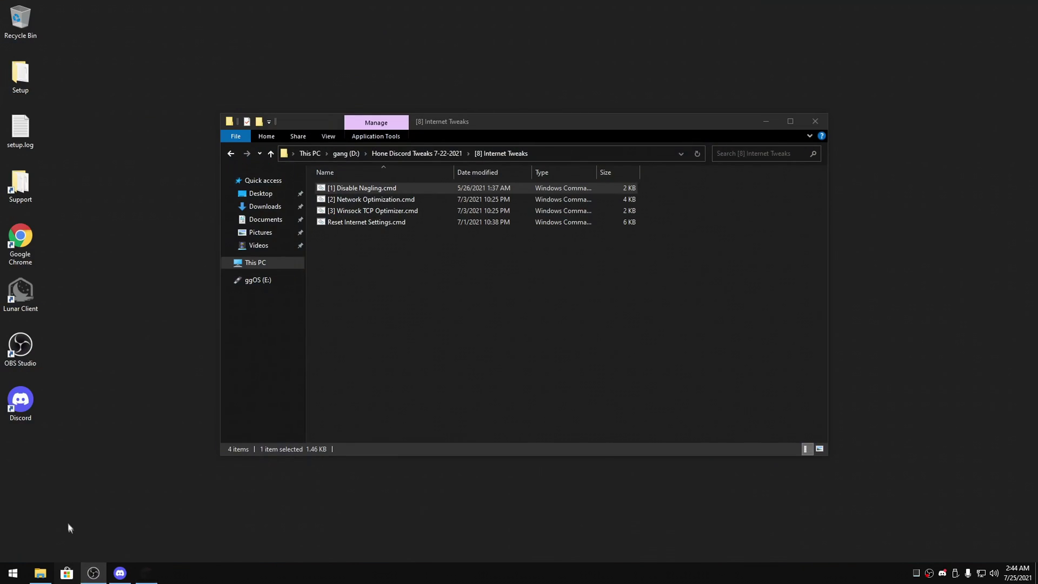
click(40, 573)
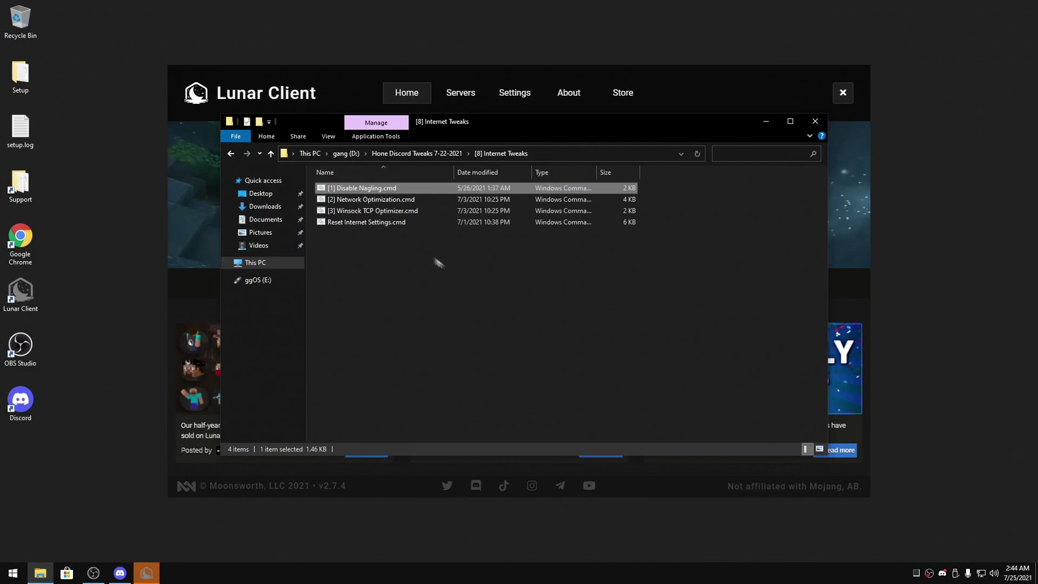
click(430, 153)
double_click(373, 320)
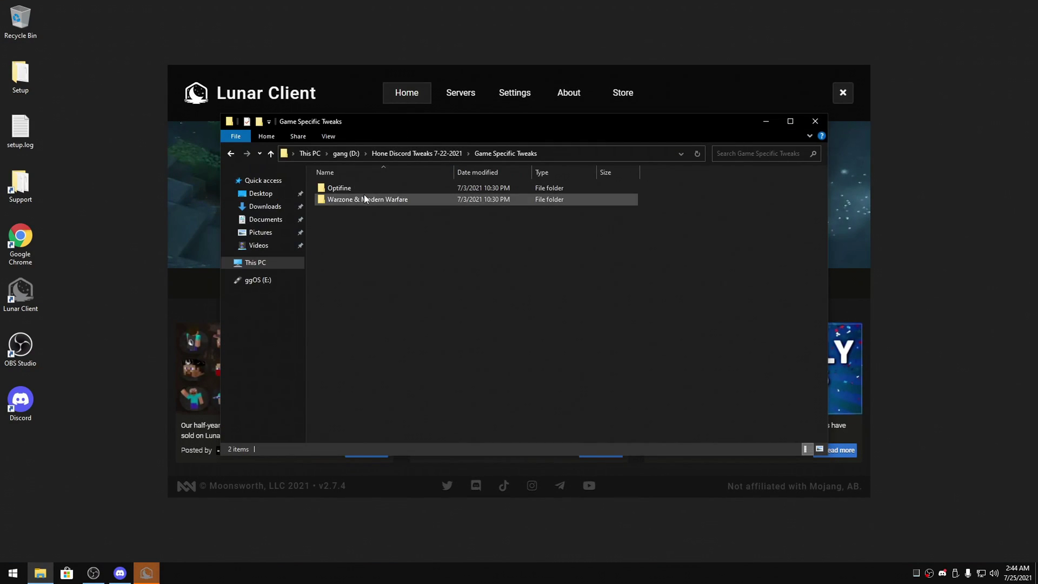
click(352, 199)
double_click(362, 191)
- Run Optifine Settings.cmd as administrator and choose option 2 for 1.8.9
right_click(406, 186)
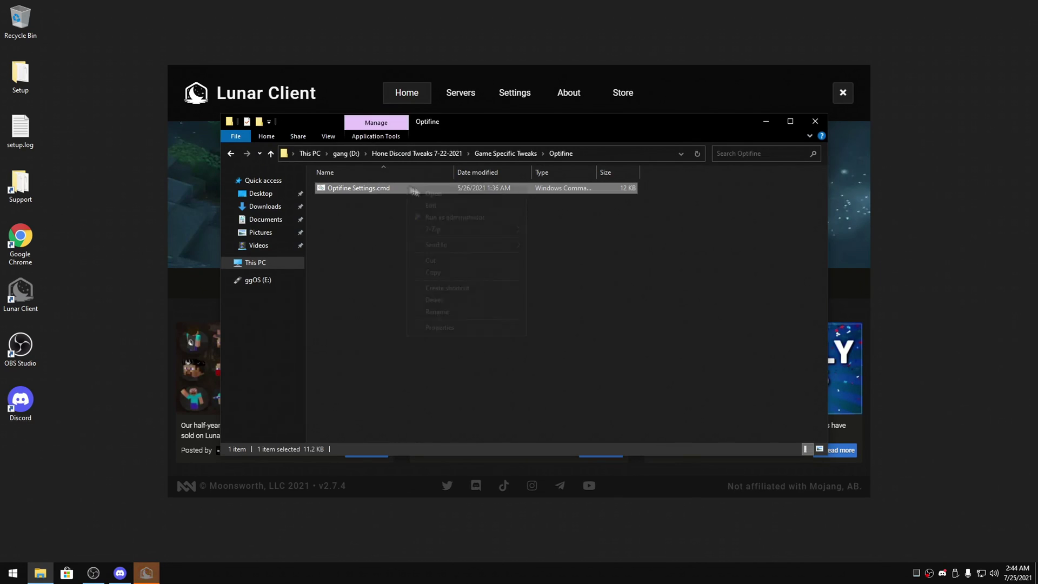
click(461, 218)
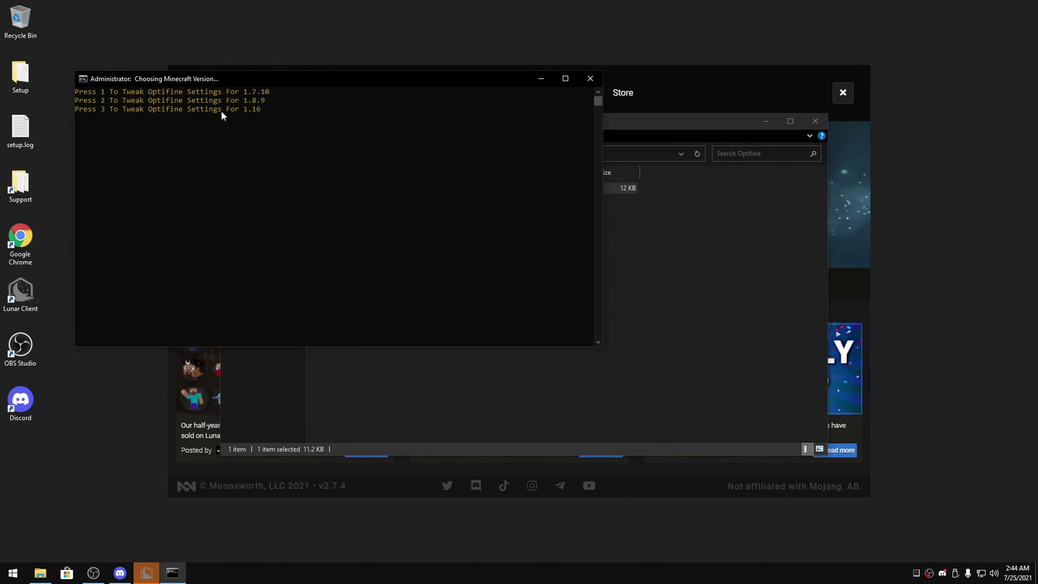
text(2)
key(Return)
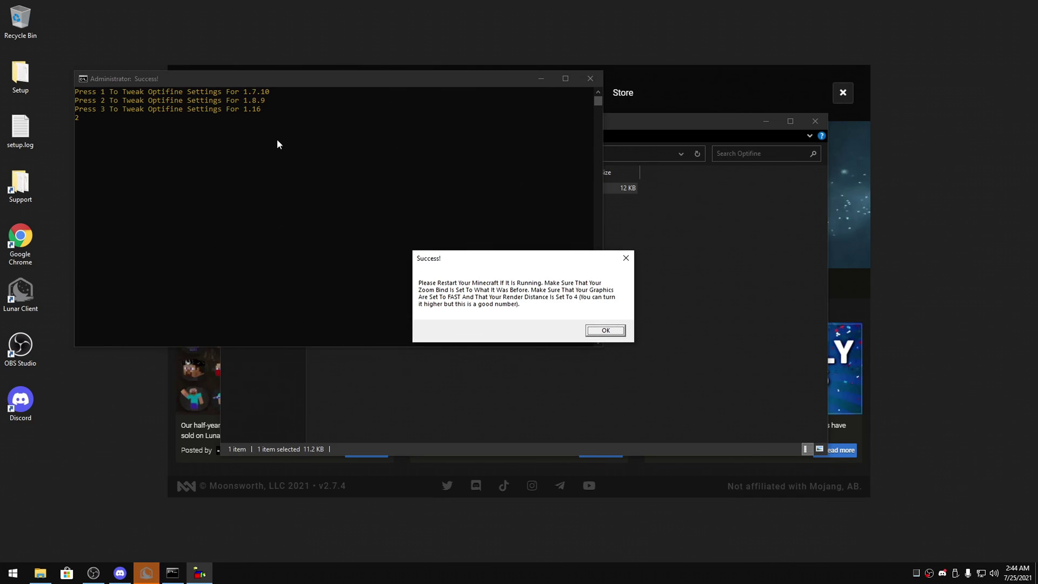
click(605, 330)
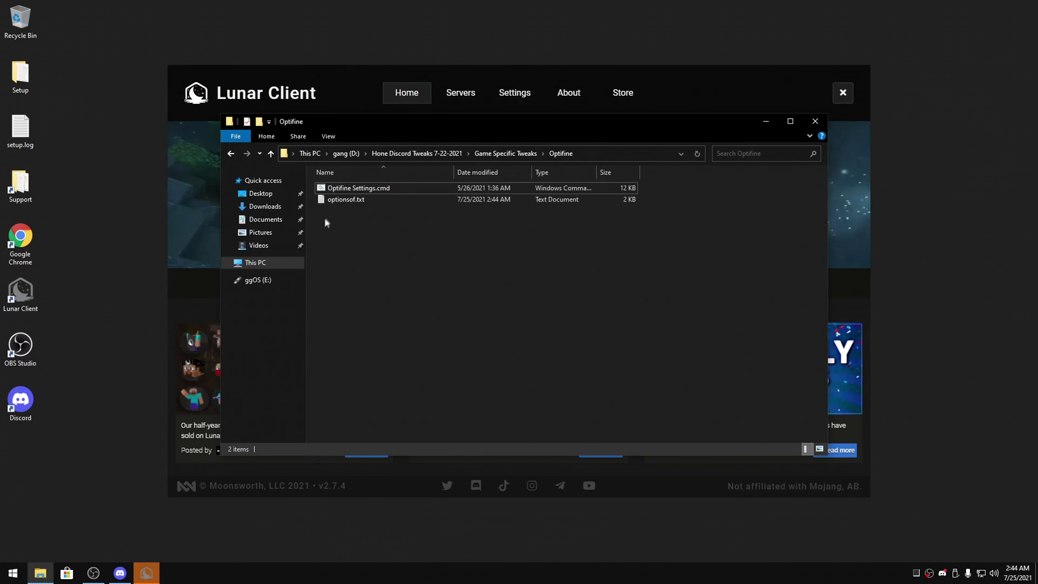
- Open %appdata%\.minecraft and its existing optionsof.txt
click(350, 200)
key(super)
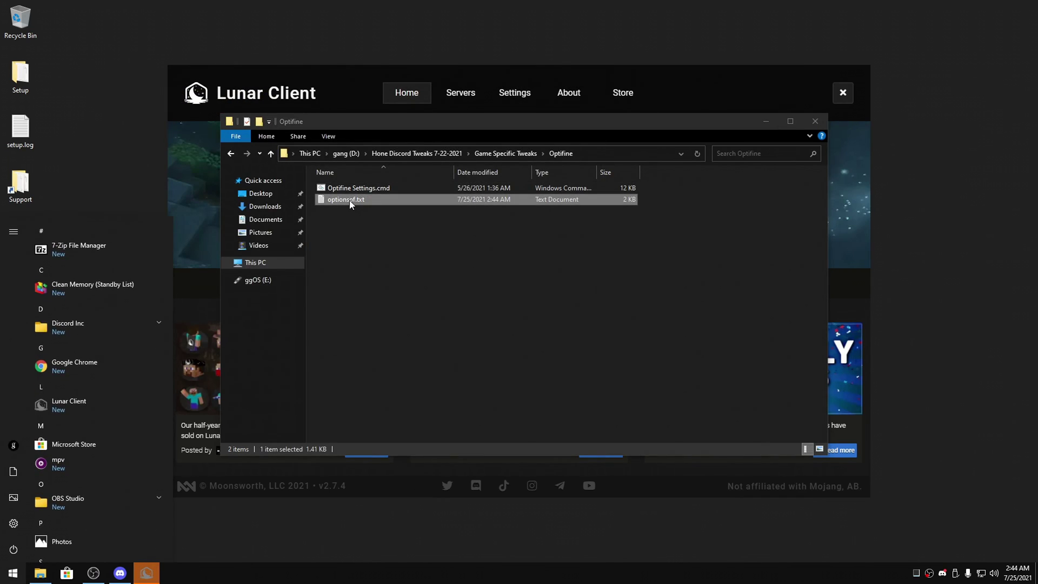
text(%appdata%)
key(Return)
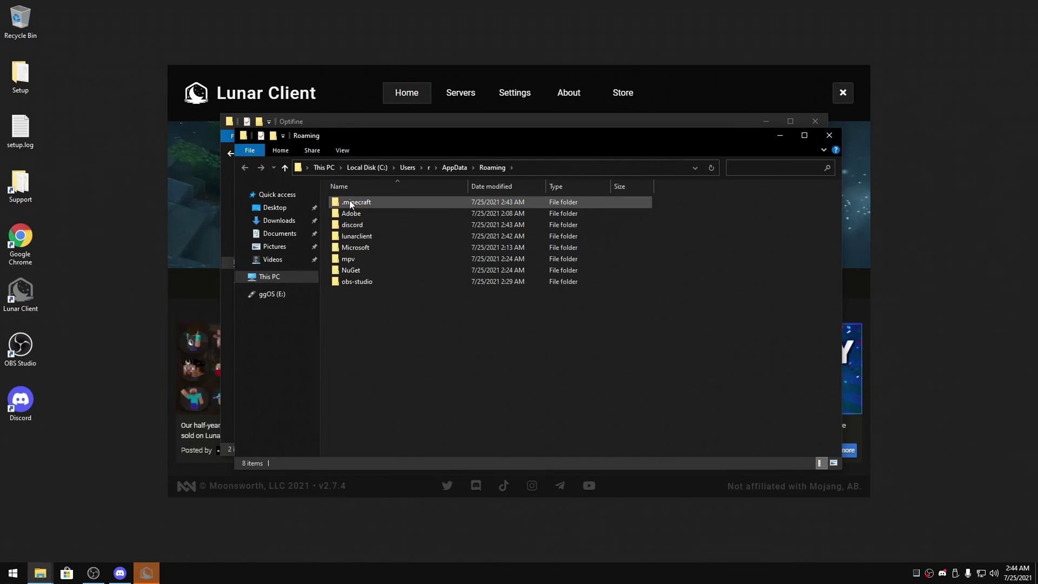
click(350, 203)
double_click(350, 202)
double_click(381, 304)
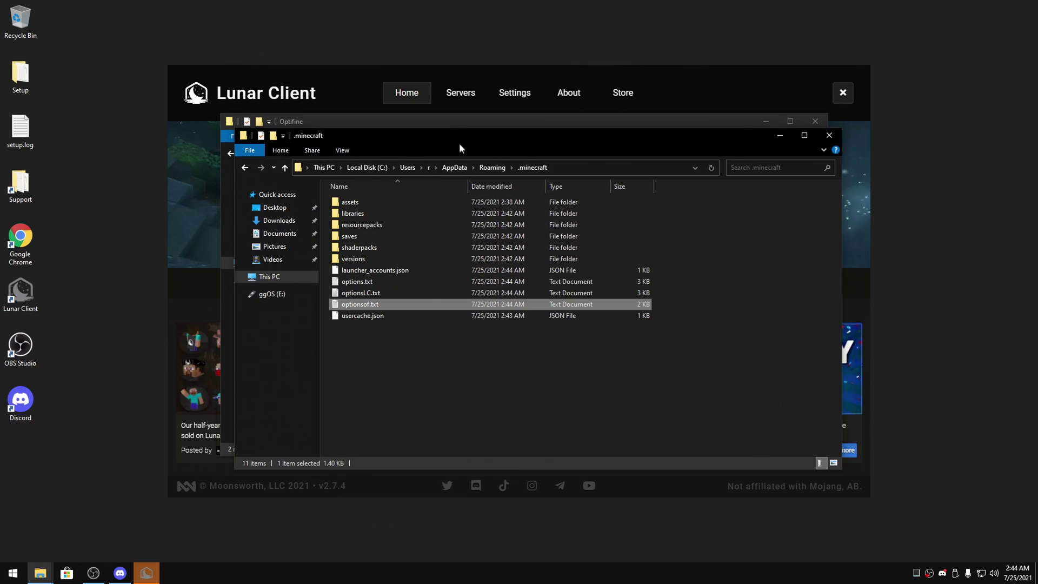
- Open Hone's generated optionsof.txt in Notepad and copy all its settings
drag(626, 138, 690, 293)
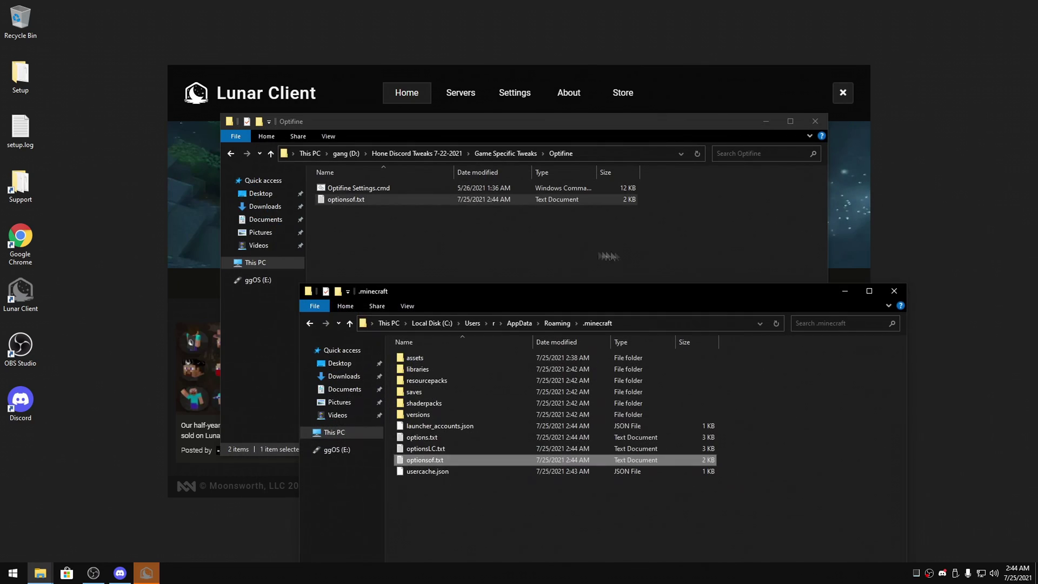
right_click(501, 200)
click(560, 345)
click(583, 464)
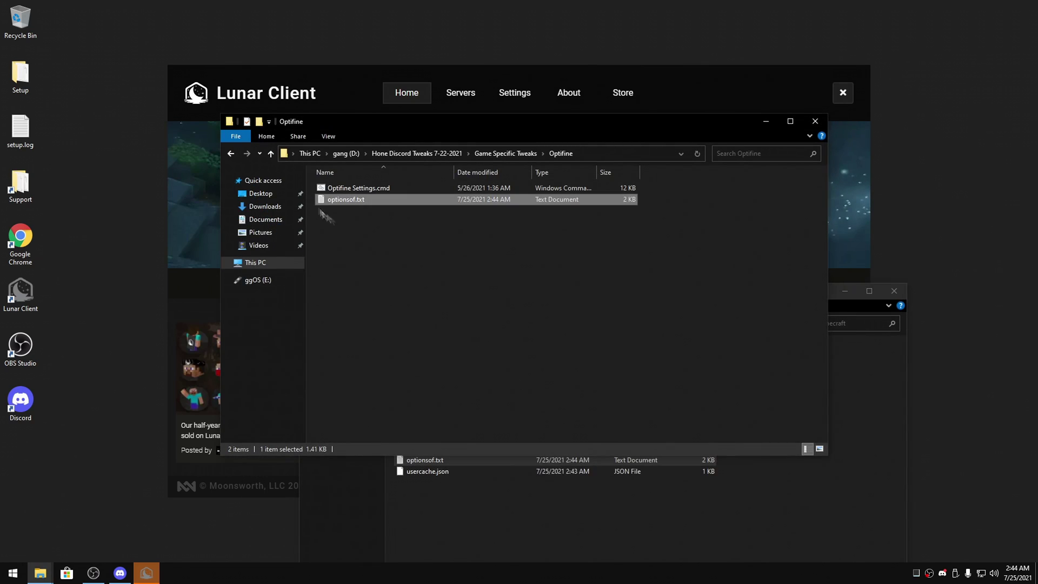
double_click(323, 201)
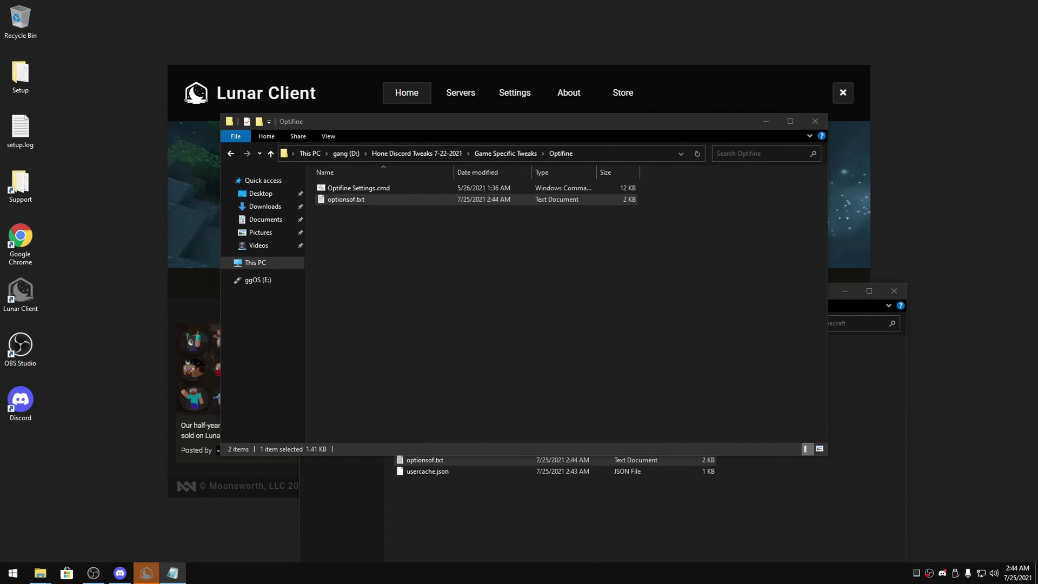
key(ctrl+a)
key(ctrl+c)
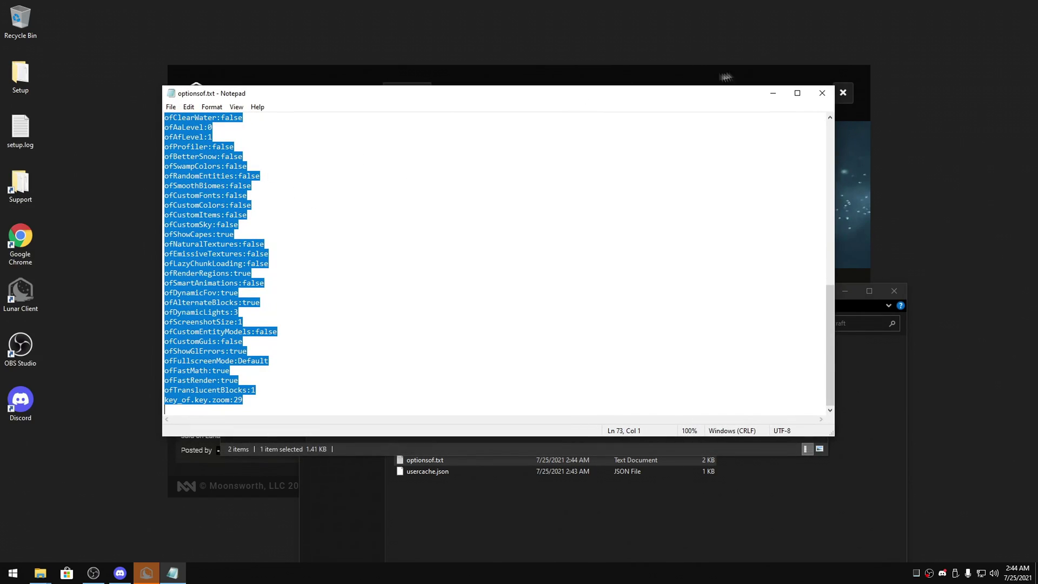
click(821, 94)
double_click(551, 200)
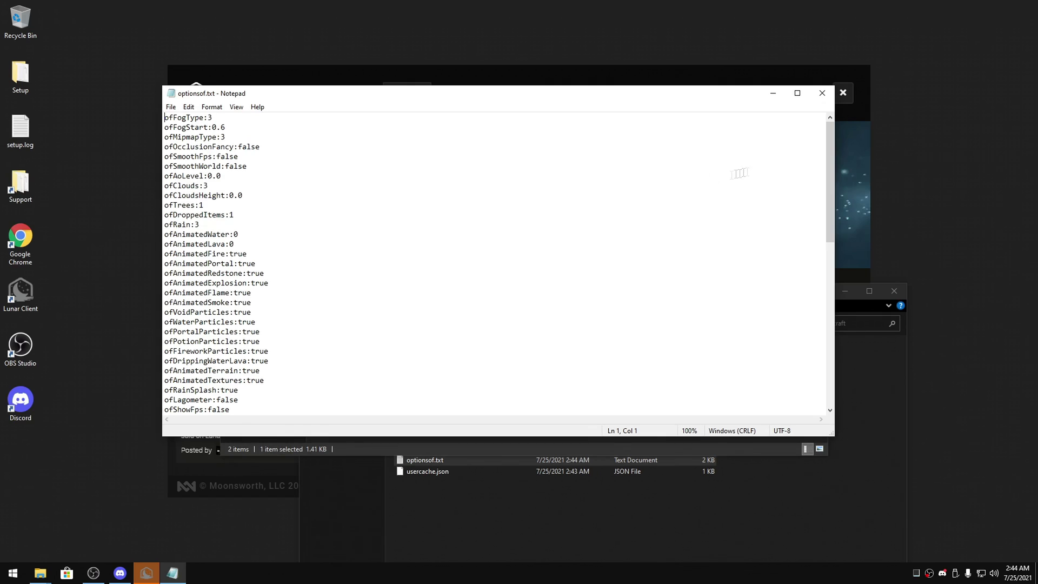
scroll(784, 406, down, 15)
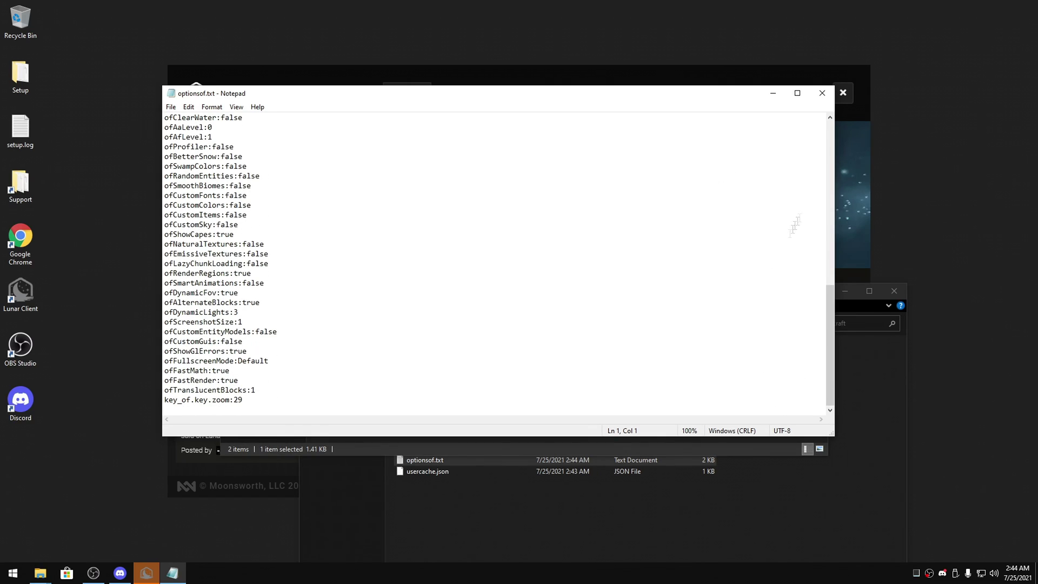
click(822, 93)
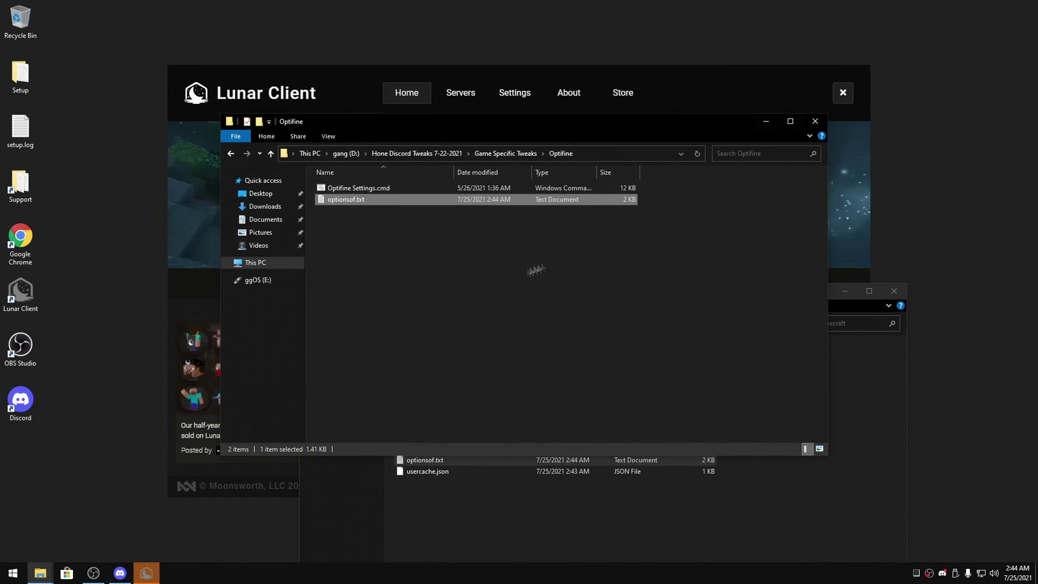
- Paste the Hone settings over everything in the .minecraft optionsof.txt
right_click(474, 199)
click(455, 472)
double_click(446, 463)
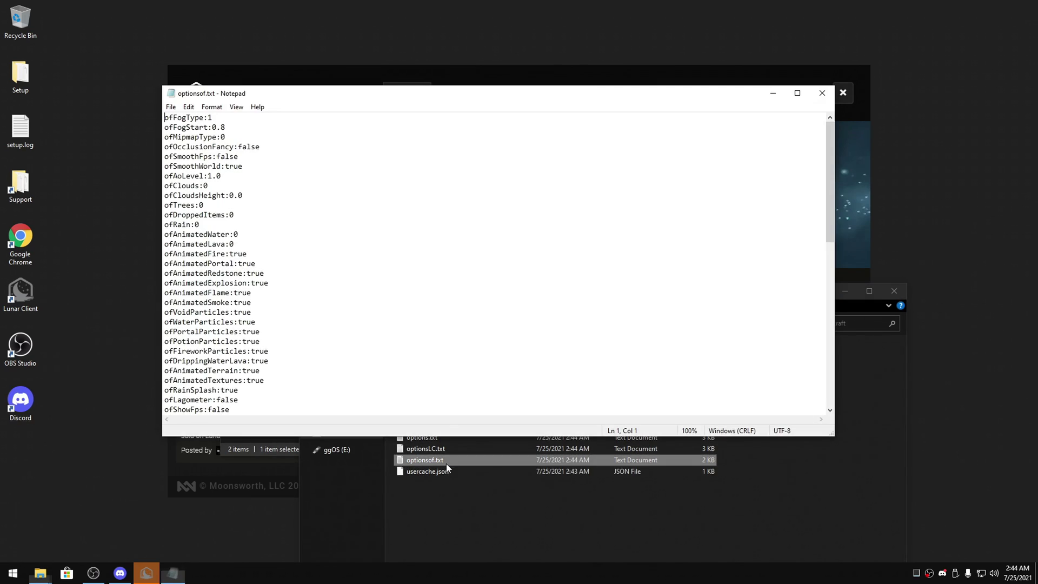
key(ctrl+a)
key(ctrl+v)
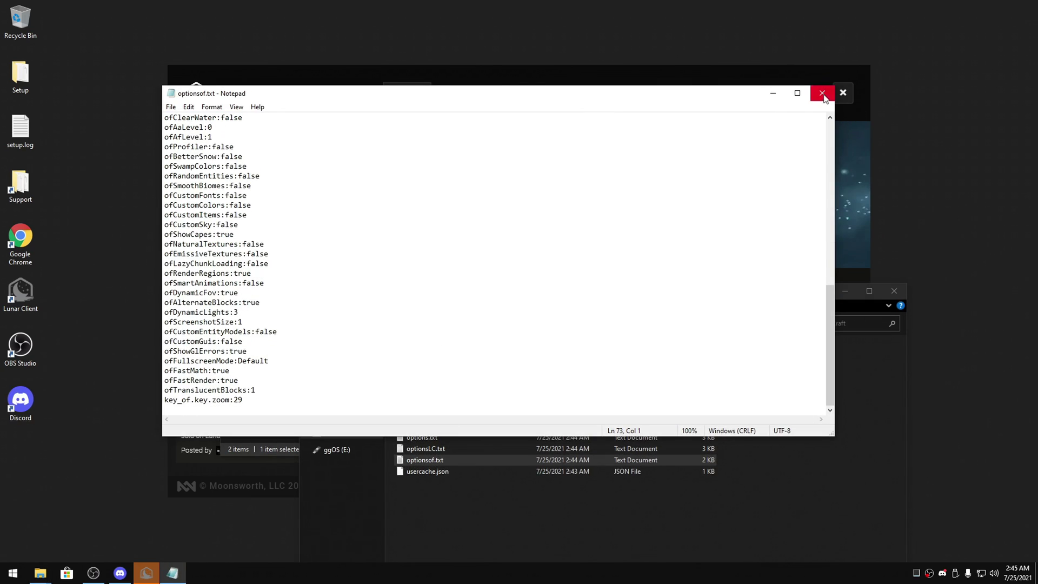
- Close the edited settings file, relaunch Lunar Client 1.8.9, and open Multiplayer to reach its login screen
click(822, 92)
click(676, 102)
click(503, 200)
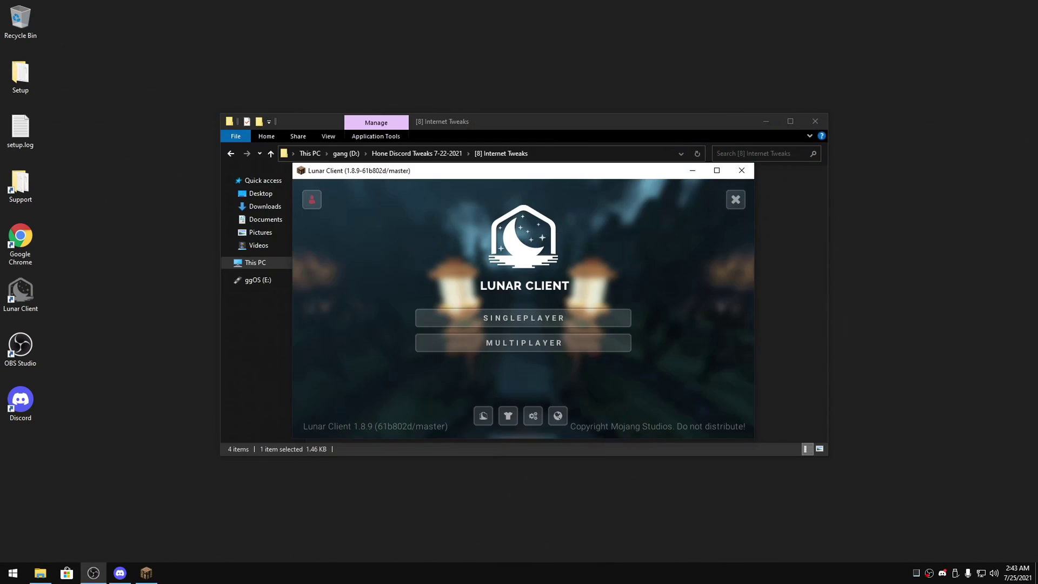
click(742, 170)
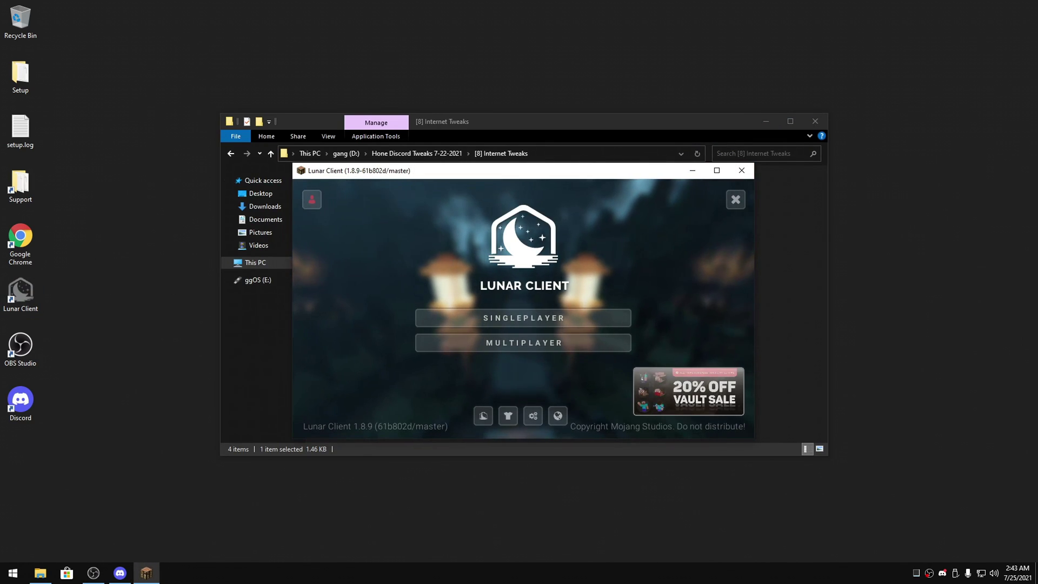
click(509, 344)
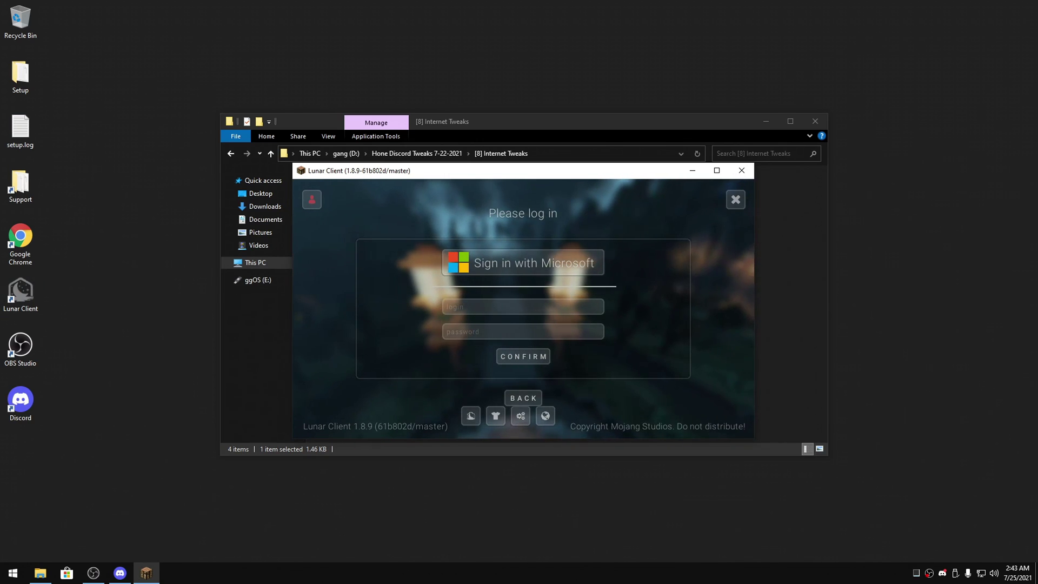